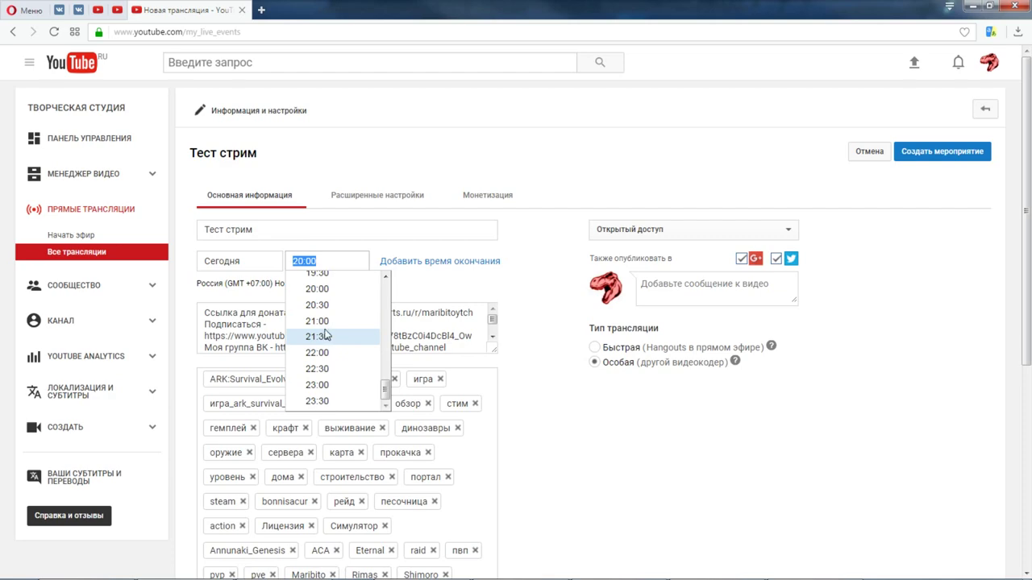
Set the start time of the Тест стрим broadcast to 21:00.
{"action": "left_click", "coordinate": [322, 321]}
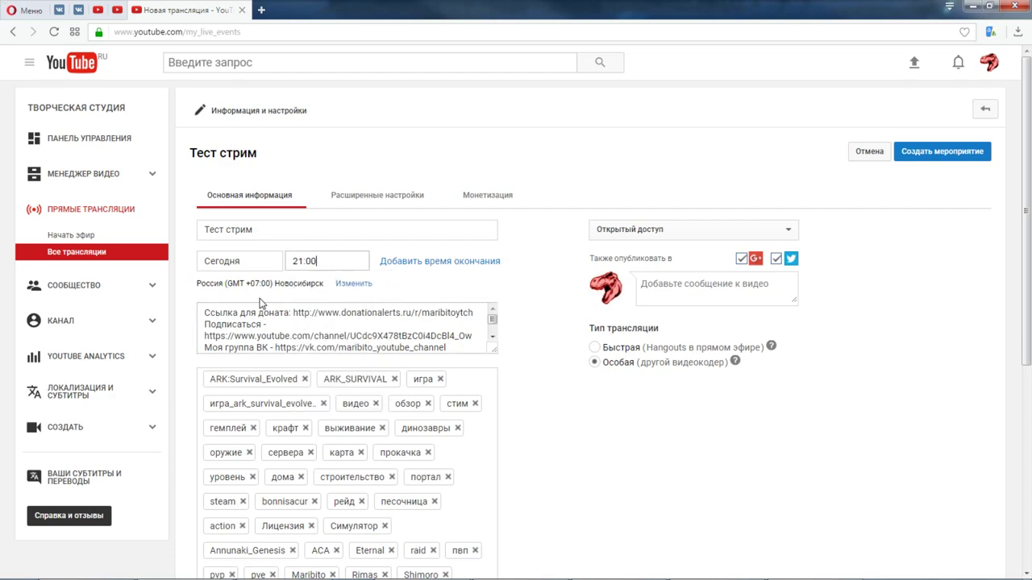
{"action": "left_click_drag", "start_coordinate": [252, 283], "coordinate": [272, 284]}
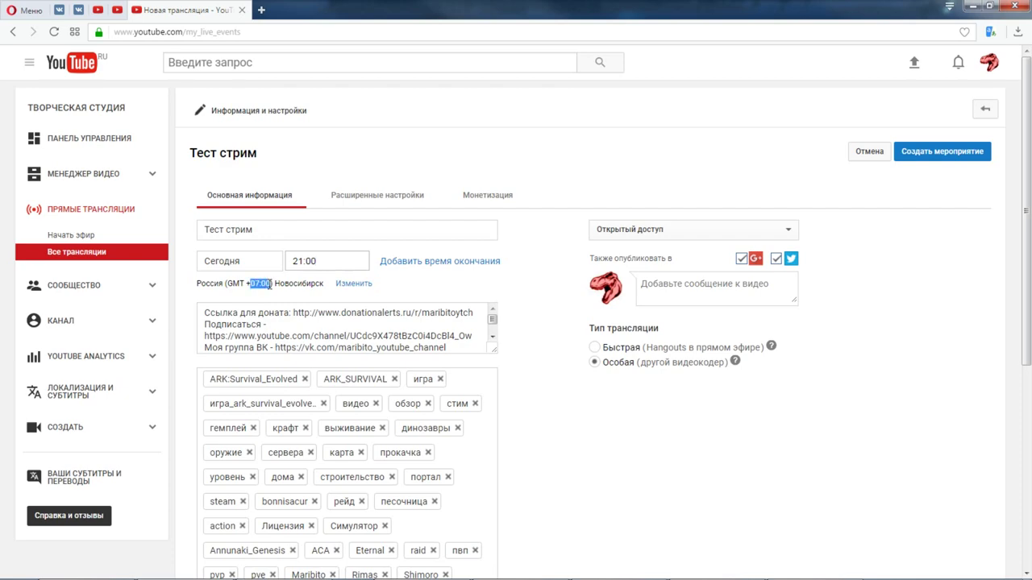
{"action": "left_click", "coordinate": [521, 284]}
Set the broadcast's privacy to Доступ по ссылке and create the event.
{"action": "left_click", "coordinate": [635, 233]}
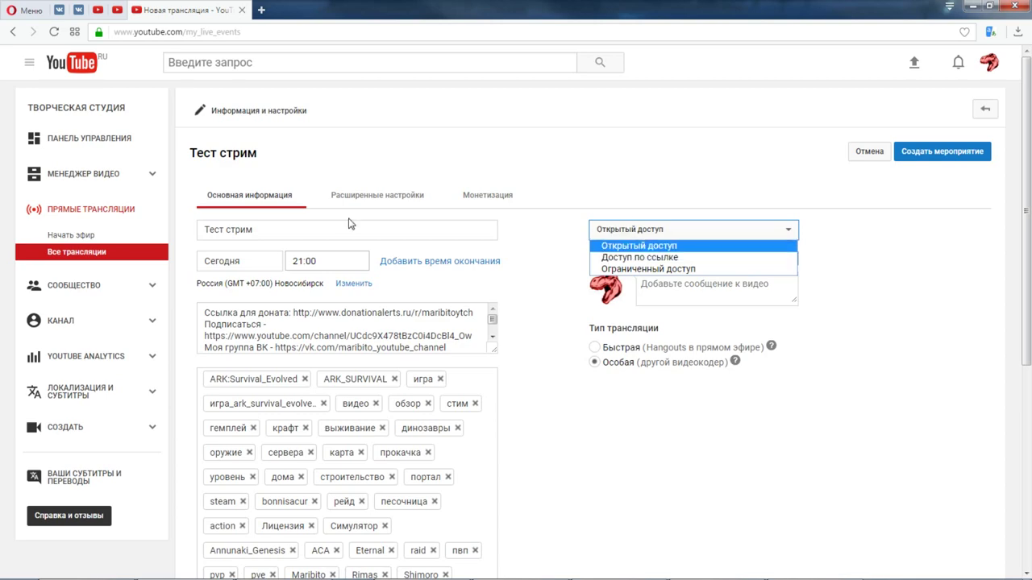
{"action": "left_click", "coordinate": [661, 235]}
{"action": "left_click", "coordinate": [648, 235]}
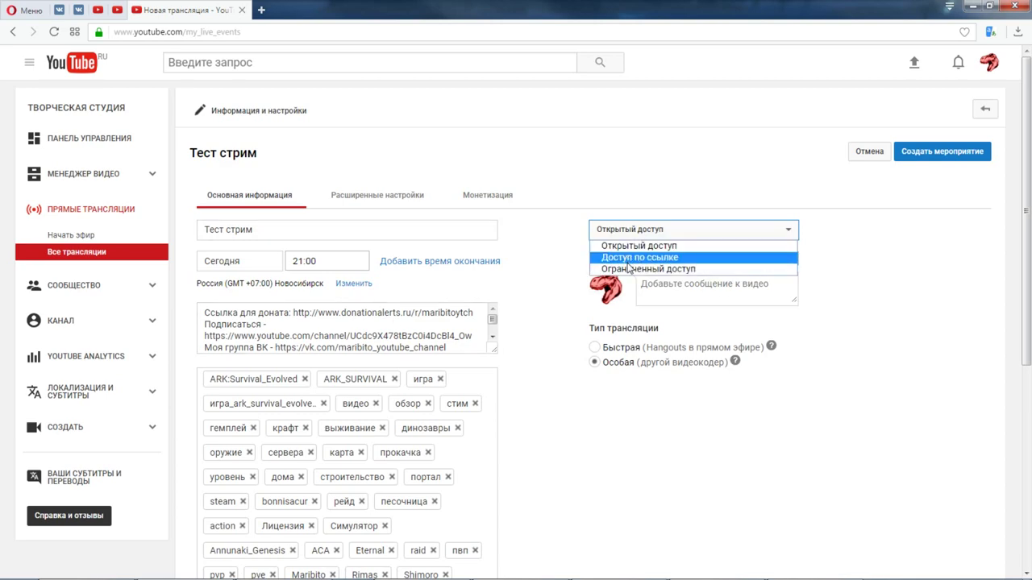
{"action": "left_click", "coordinate": [637, 257]}
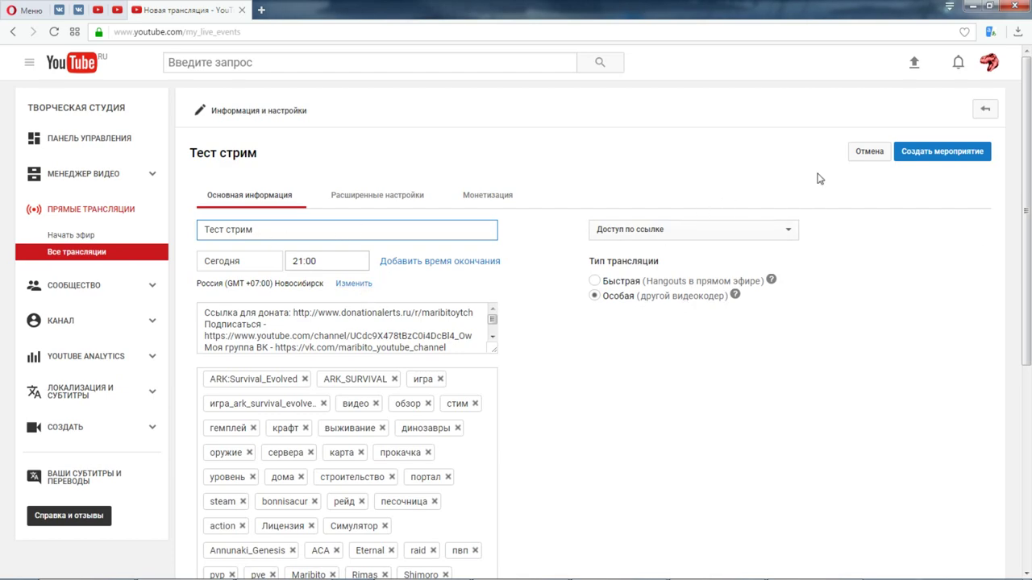
{"action": "left_click", "coordinate": [952, 159]}
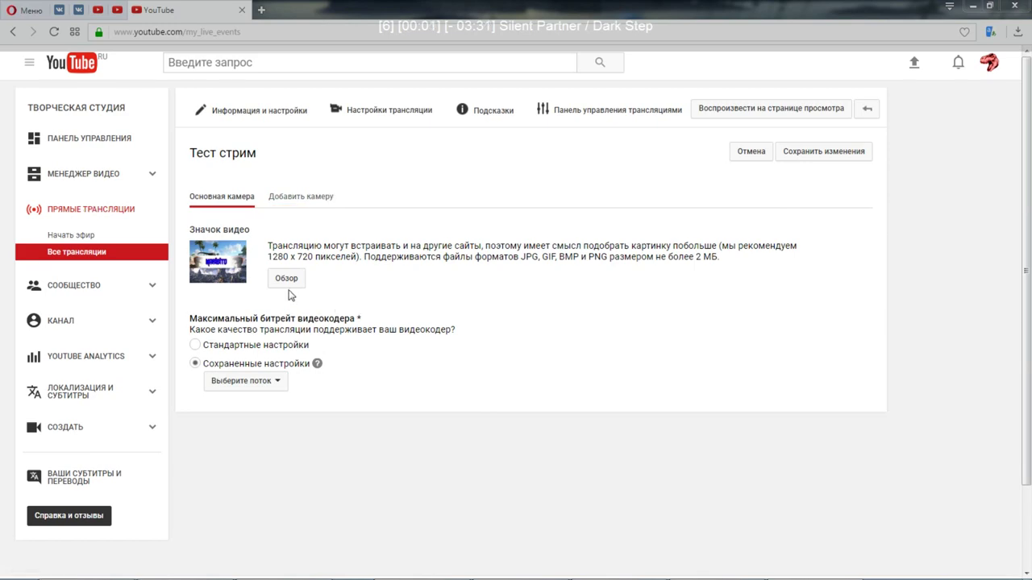
Upload MaribitoYTch заголовок.jpg from the Bandicam folder as the broadcast's thumbnail.
{"action": "left_click", "coordinate": [286, 278]}
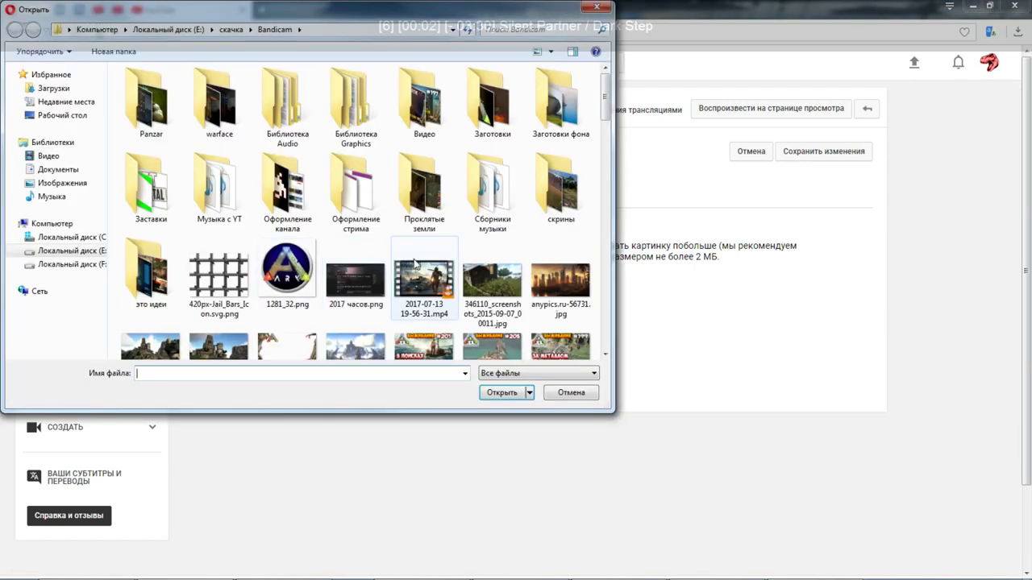
{"action": "left_click", "coordinate": [435, 272]}
{"action": "scroll", "coordinate": [457, 266], "scroll_direction": "down", "scroll_amount": 5}
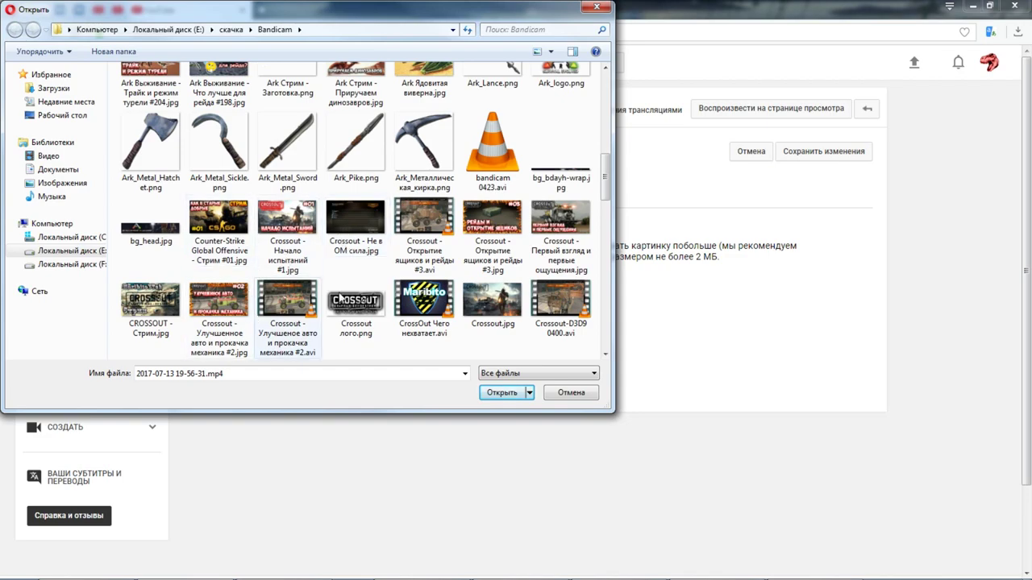
{"action": "scroll", "coordinate": [344, 216], "scroll_direction": "down", "scroll_amount": 2}
{"action": "scroll", "coordinate": [343, 216], "scroll_direction": "down", "scroll_amount": 2}
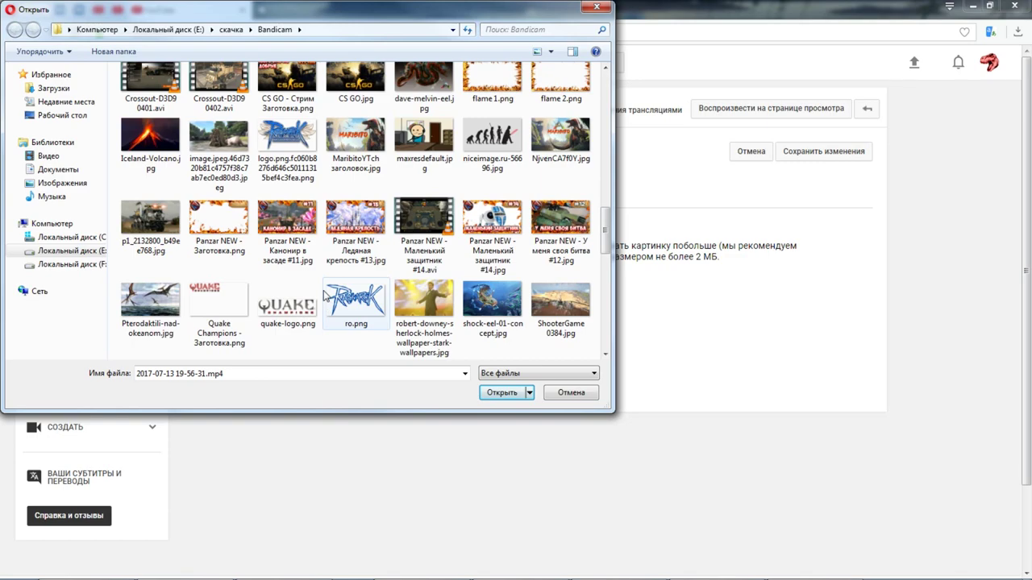
{"action": "double_click", "coordinate": [373, 139]}
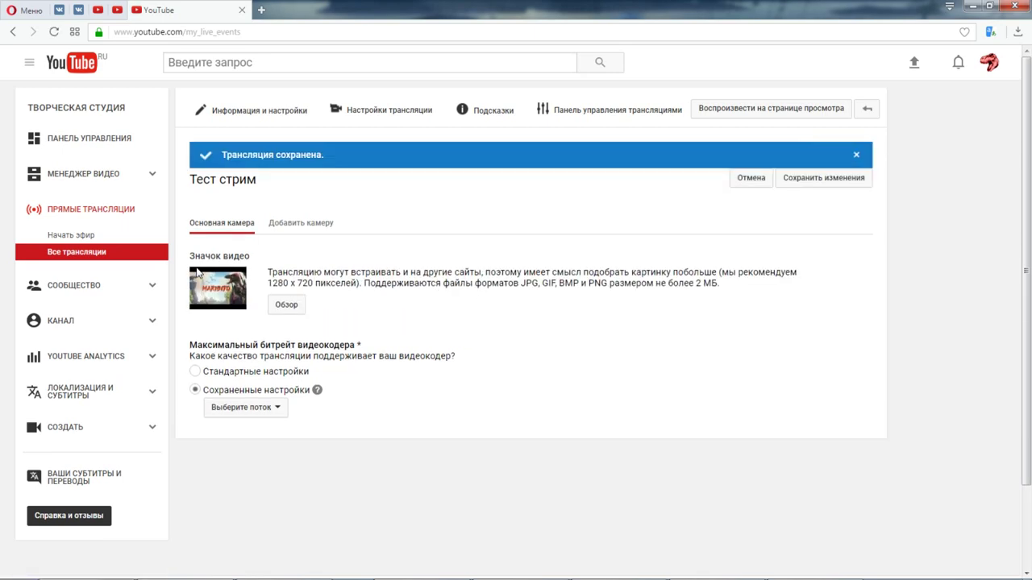
Assign the saved 720 (720p) stream to the broadcast, save the changes and open its live control panel.
{"action": "left_click", "coordinate": [275, 408]}
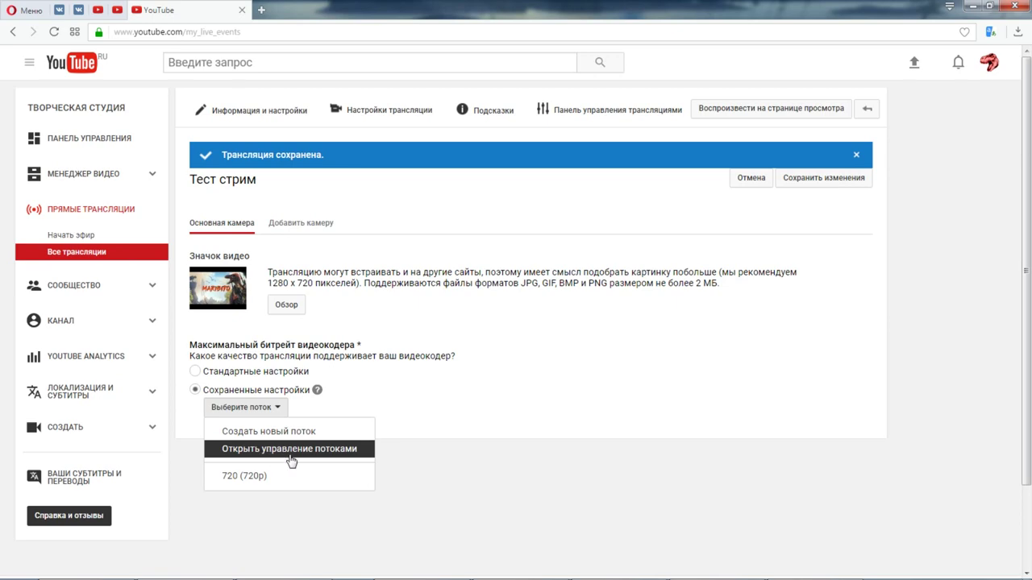
{"action": "left_click", "coordinate": [252, 477]}
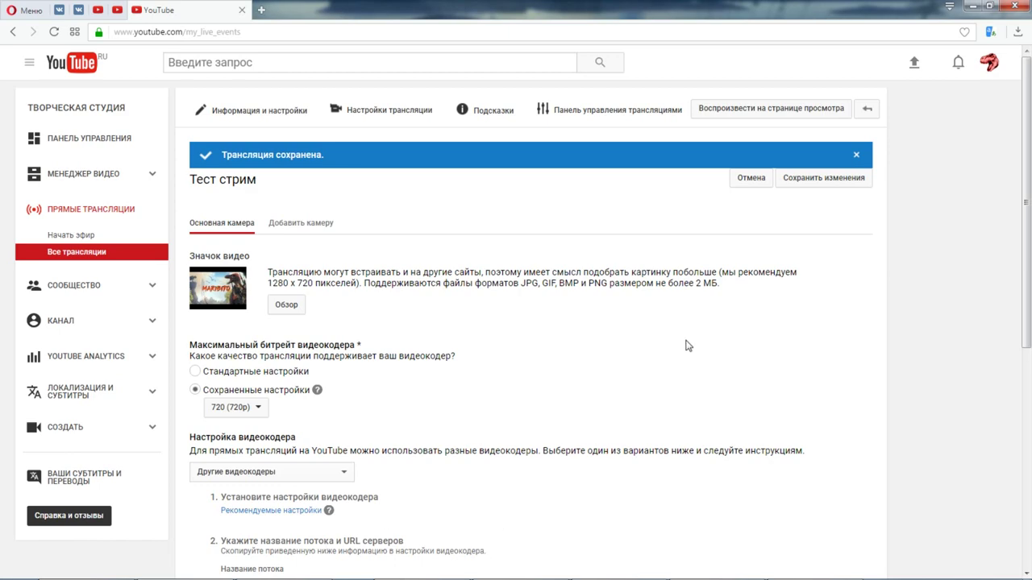
{"action": "left_click", "coordinate": [816, 186]}
{"action": "left_click", "coordinate": [603, 121]}
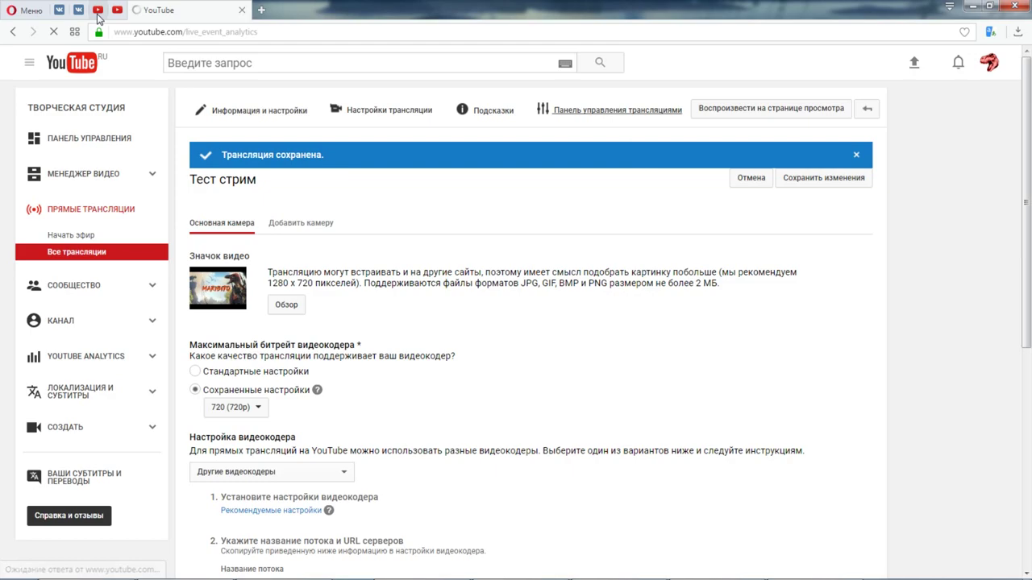
{"action": "left_click", "coordinate": [97, 12]}
{"action": "middle_click", "coordinate": [478, 93]}
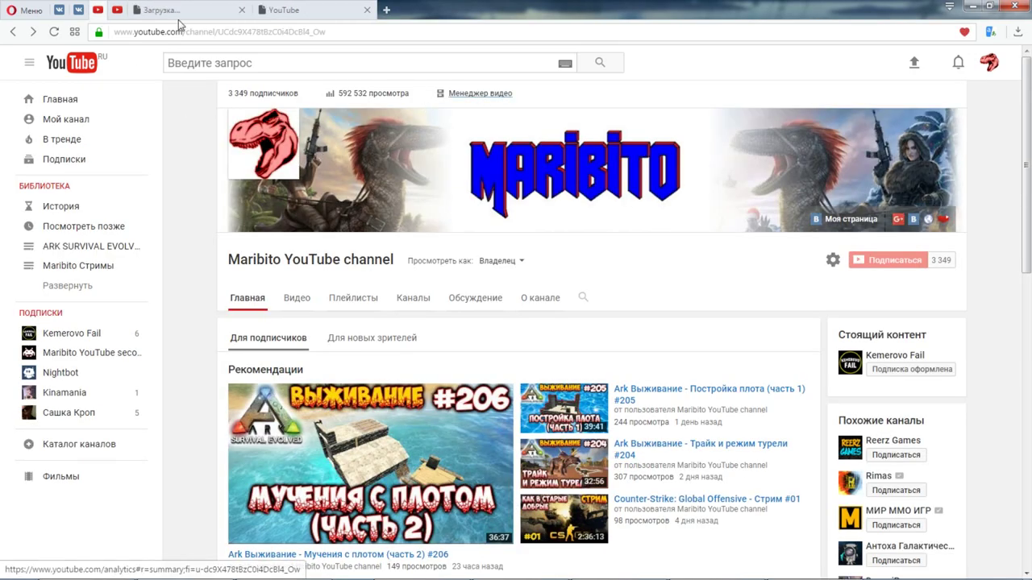
{"action": "left_click", "coordinate": [229, 15]}
{"action": "left_click", "coordinate": [242, 11]}
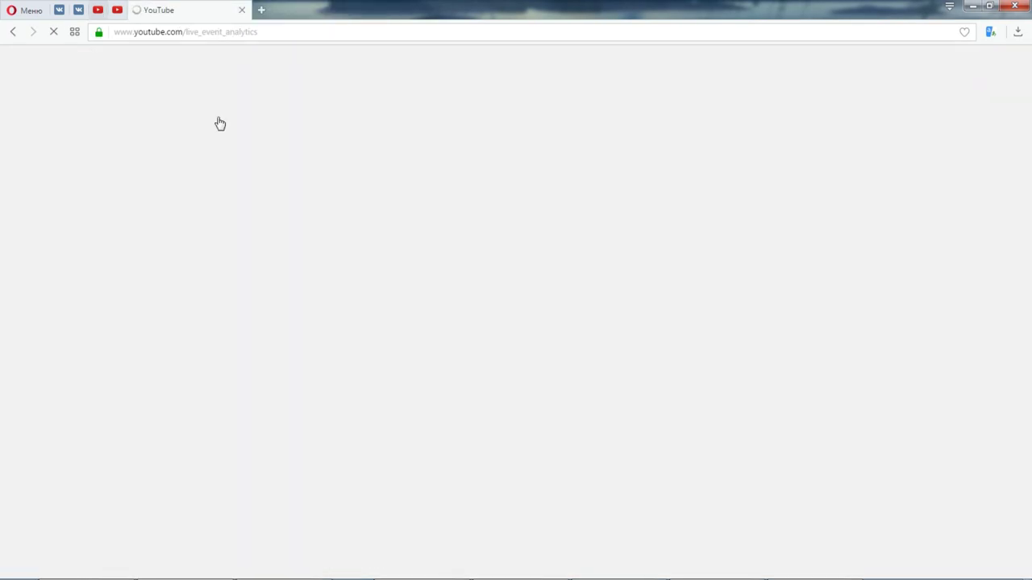
Open the channel's video manager in a new tab and show the list of all live broadcasts.
{"action": "key", "text": "alt+Left"}
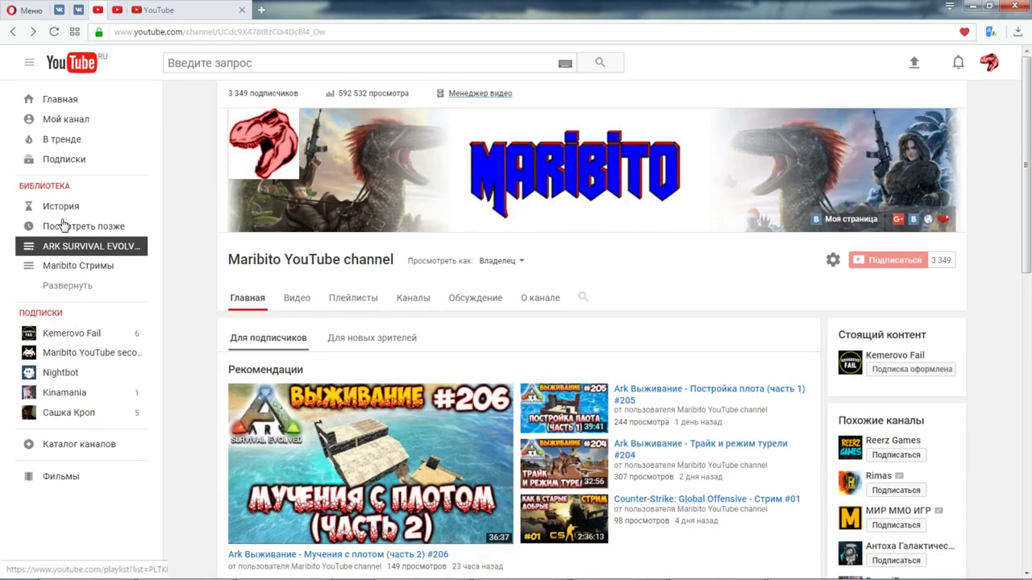
{"action": "left_click", "coordinate": [56, 119]}
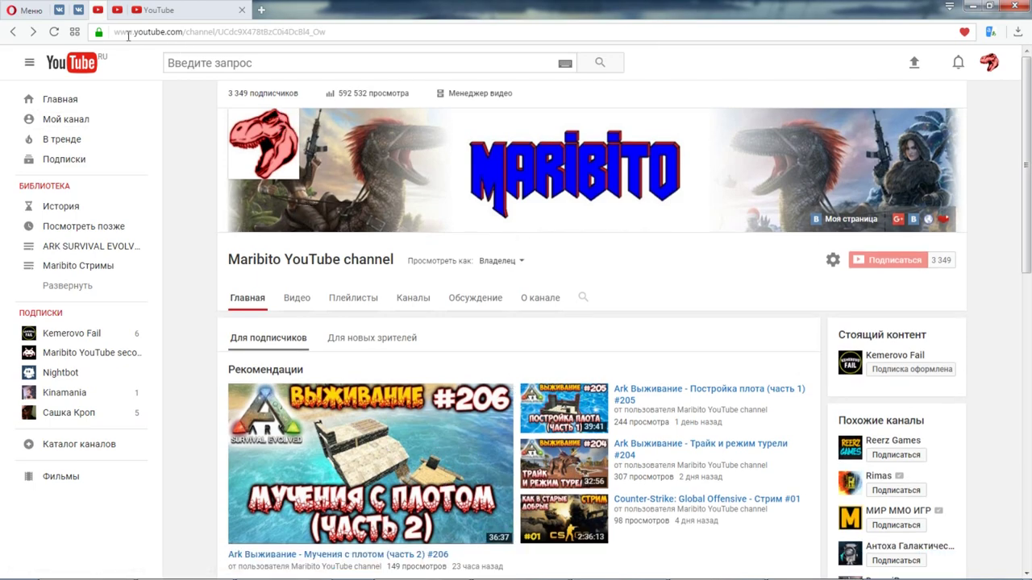
{"action": "middle_click", "coordinate": [436, 89]}
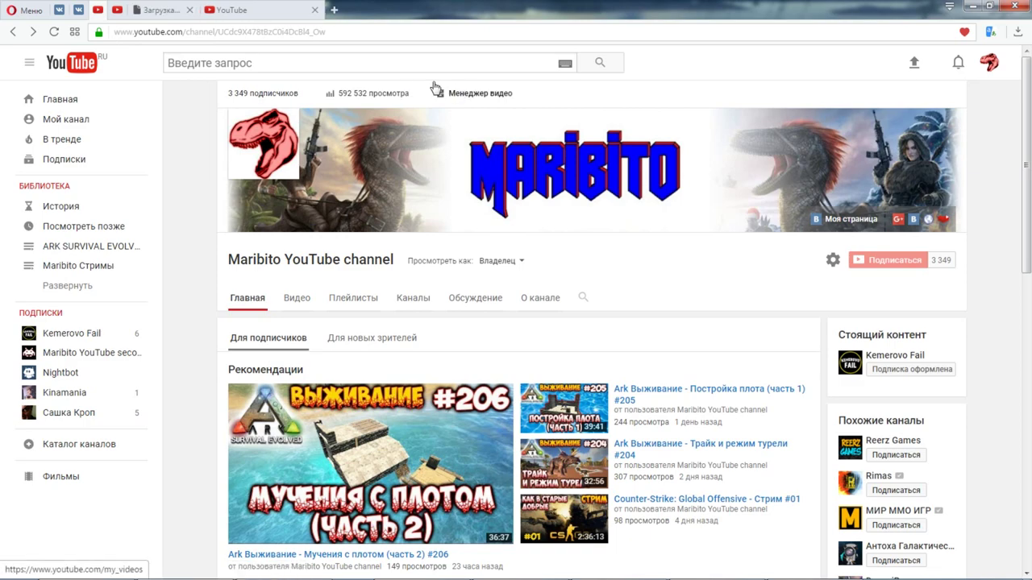
{"action": "left_click", "coordinate": [165, 10]}
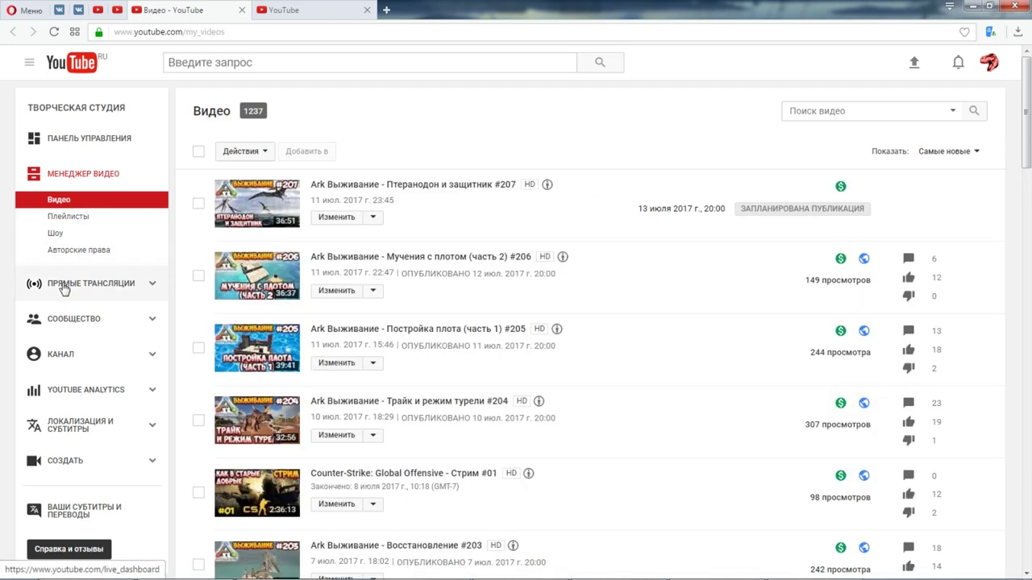
{"action": "left_click", "coordinate": [64, 279]}
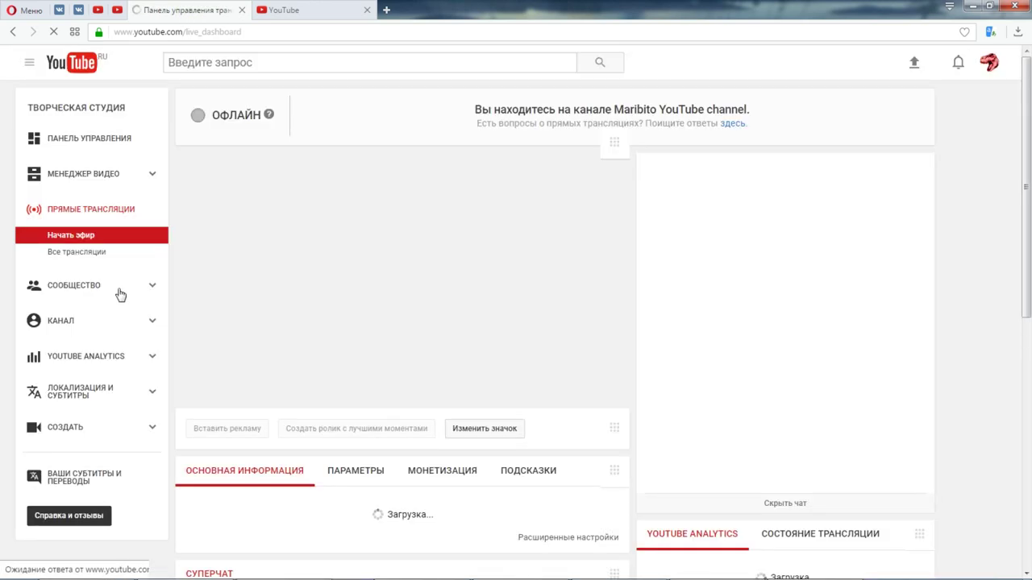
{"action": "left_click", "coordinate": [86, 254]}
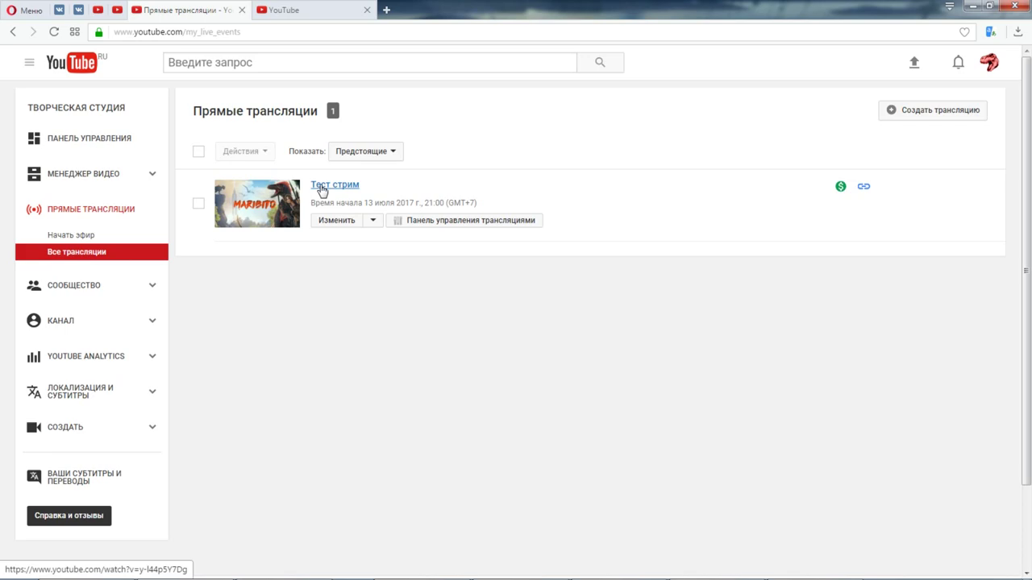
Open the Тест стрим watch page in a new tab and select its full address for copying.
{"action": "middle_click", "coordinate": [321, 189]}
{"action": "left_click", "coordinate": [309, 12]}
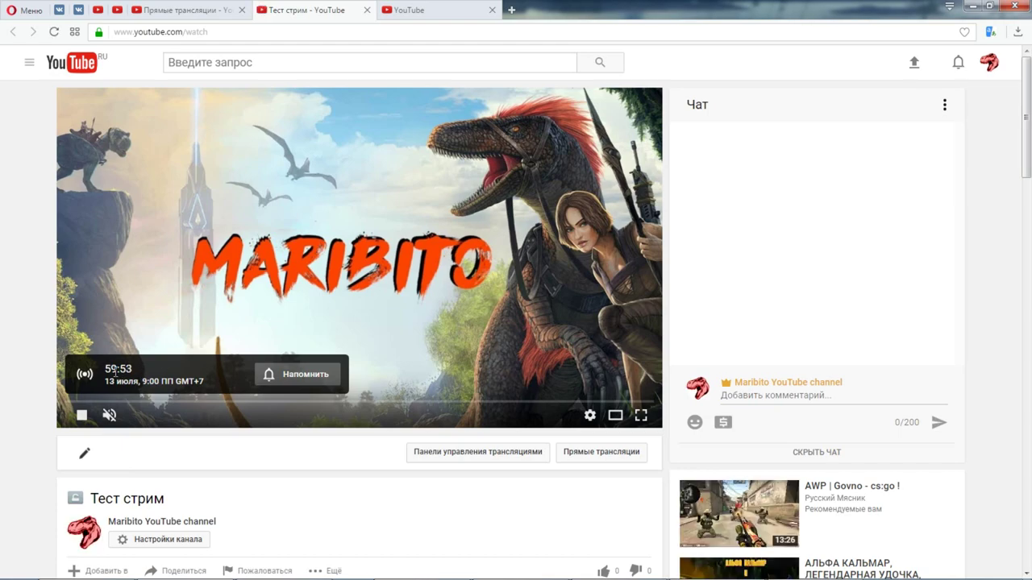
{"action": "left_click", "coordinate": [169, 34]}
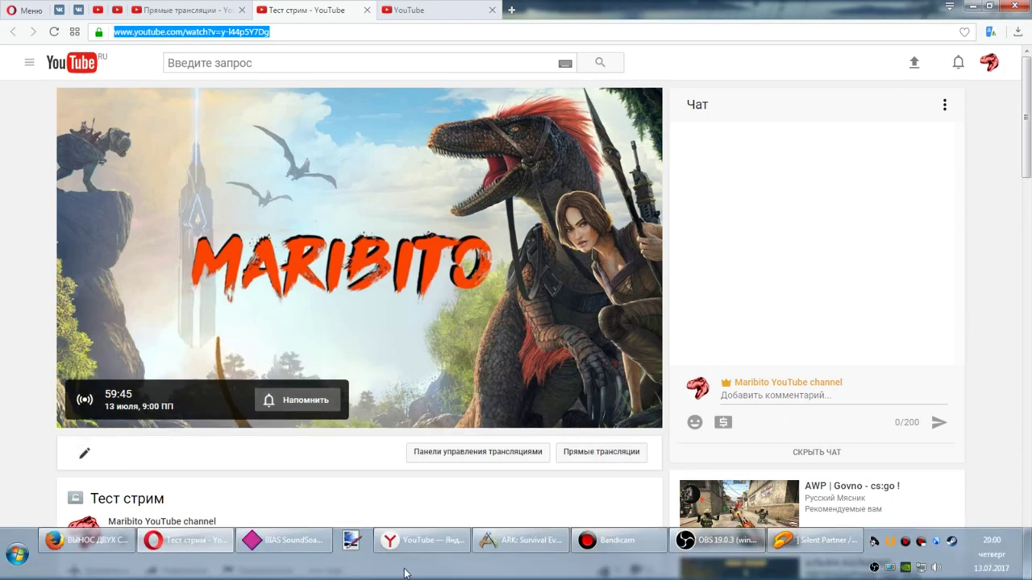
{"action": "left_click", "coordinate": [407, 547]}
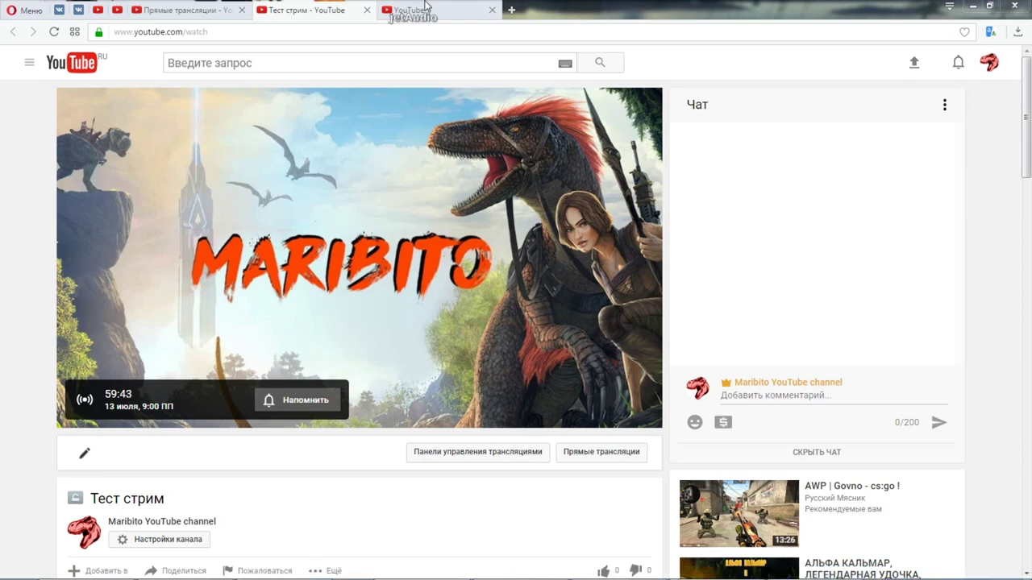
{"action": "mouse_move", "coordinate": [472, 94]}
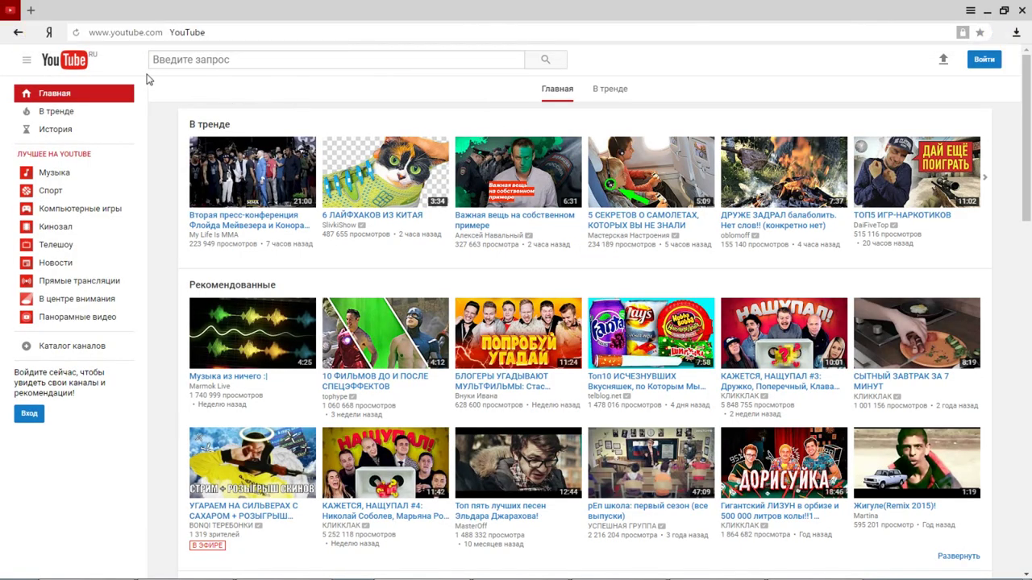
{"action": "left_click", "coordinate": [222, 32]}
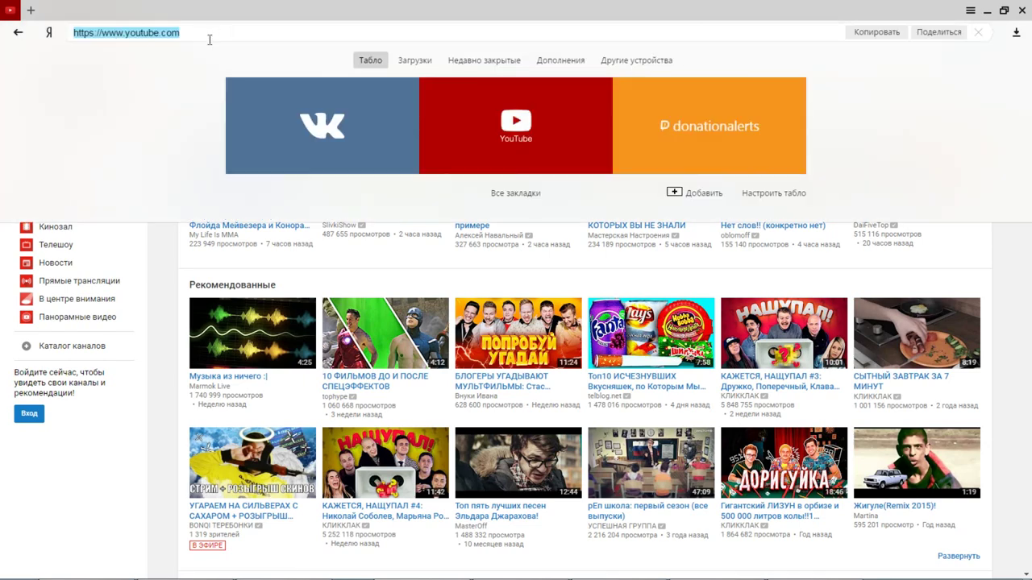
{"action": "type", "text": "https://www.youtube.com/watch?v=y-l44p5Y7Dg"}
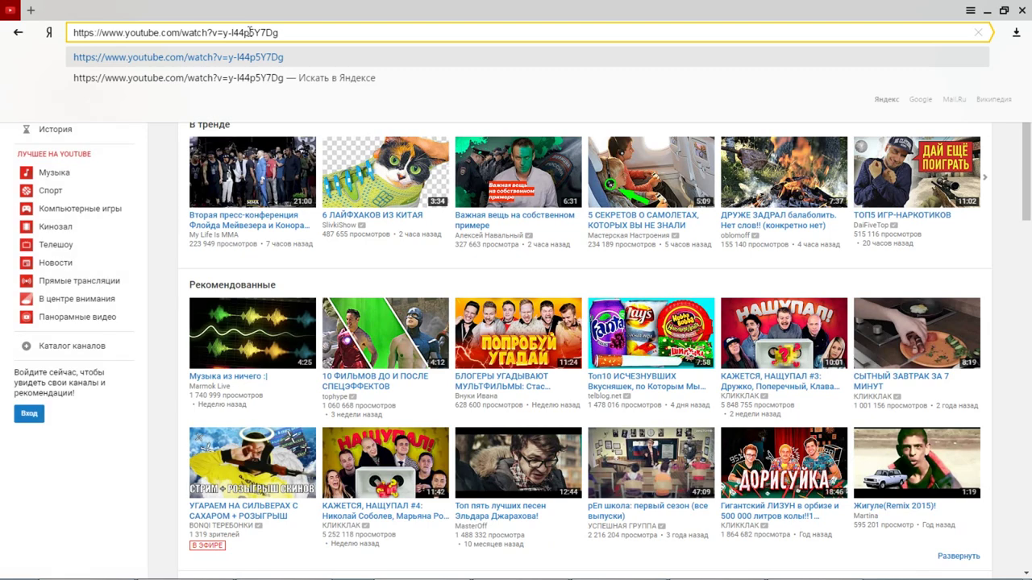
{"action": "key", "text": "Return"}
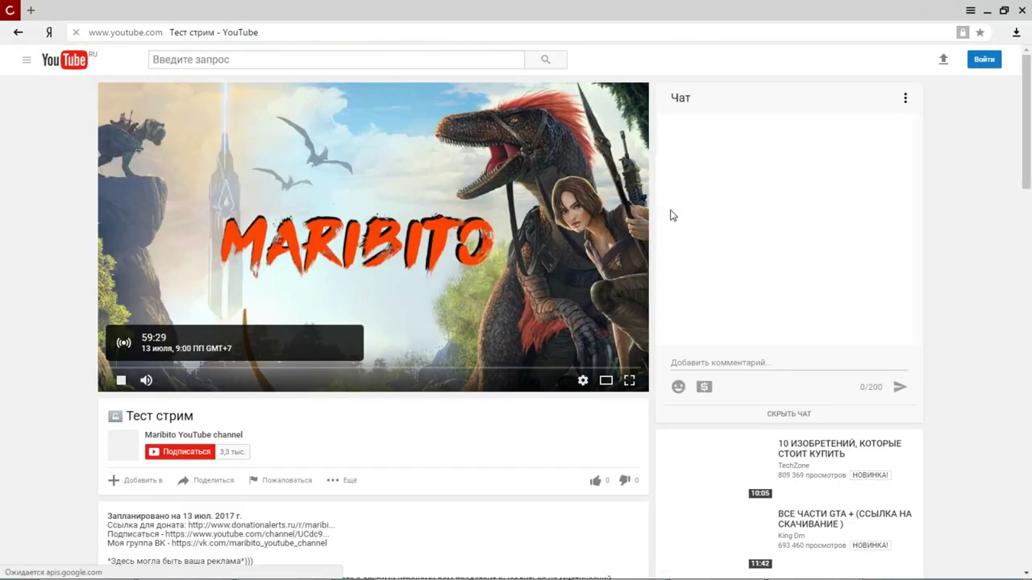
Switch back to Opera and examine the stream status and preview on the Тест стрим live control panel.
{"action": "mouse_move", "coordinate": [628, 577]}
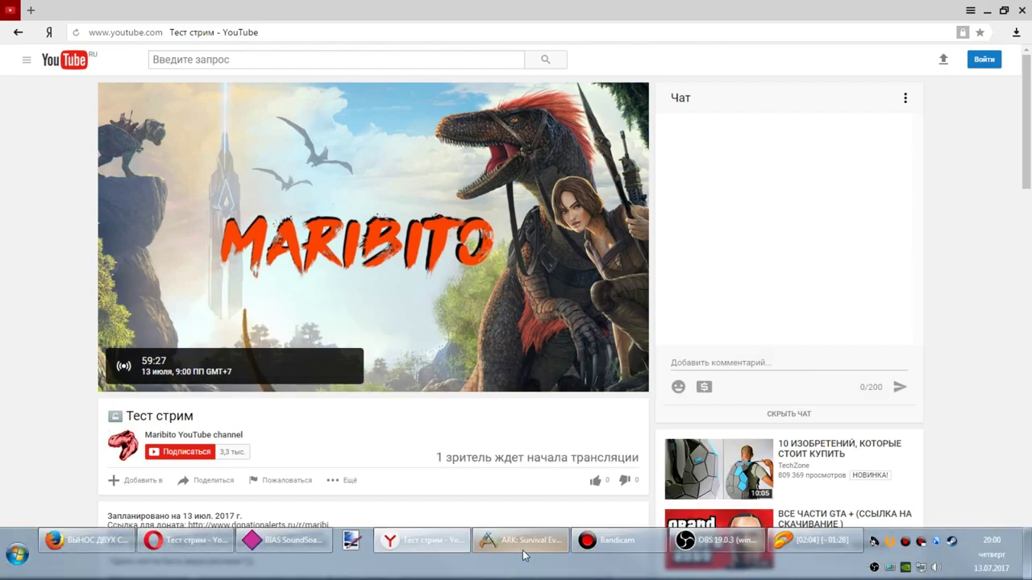
{"action": "mouse_move", "coordinate": [709, 577]}
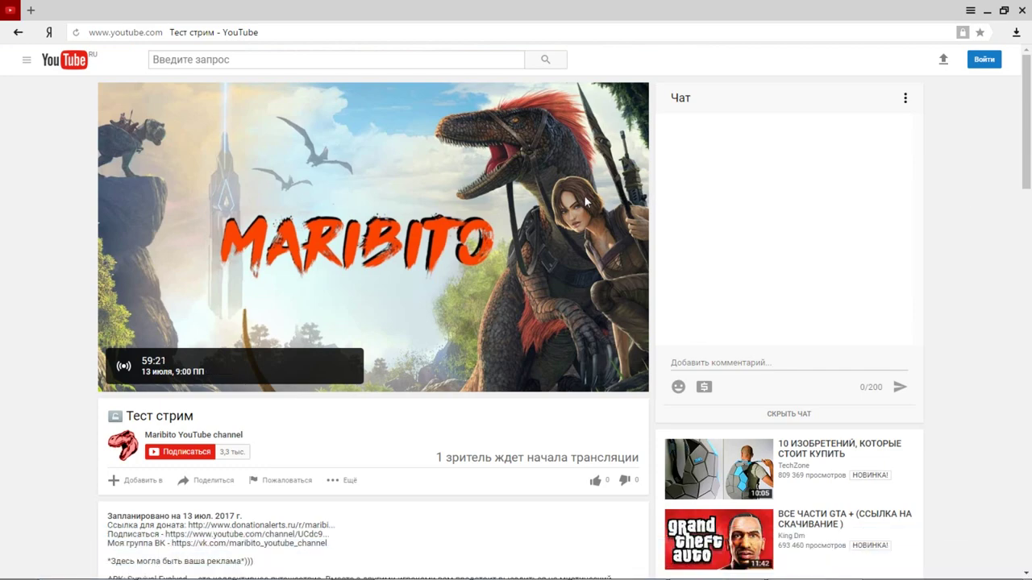
{"action": "mouse_move", "coordinate": [587, 201]}
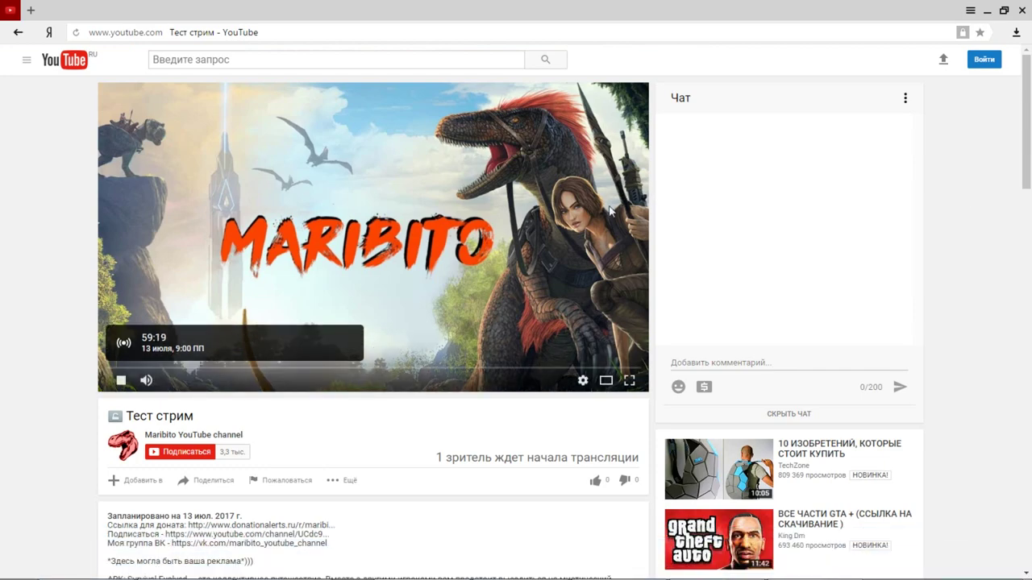
{"action": "mouse_move", "coordinate": [133, 83]}
{"action": "key", "text": "alt+Tab"}
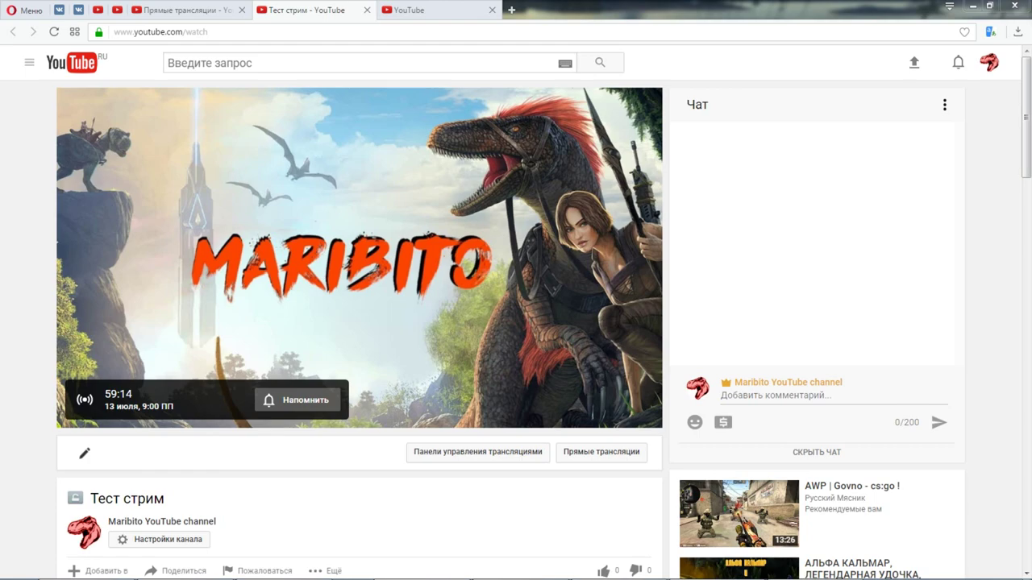
{"action": "mouse_move", "coordinate": [519, 574]}
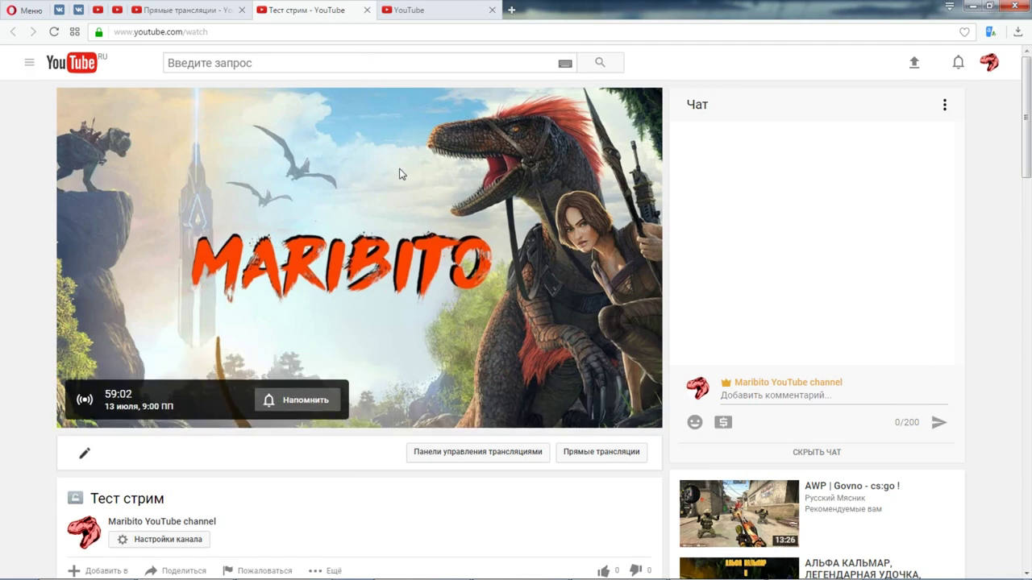
{"action": "left_click", "coordinate": [443, 12]}
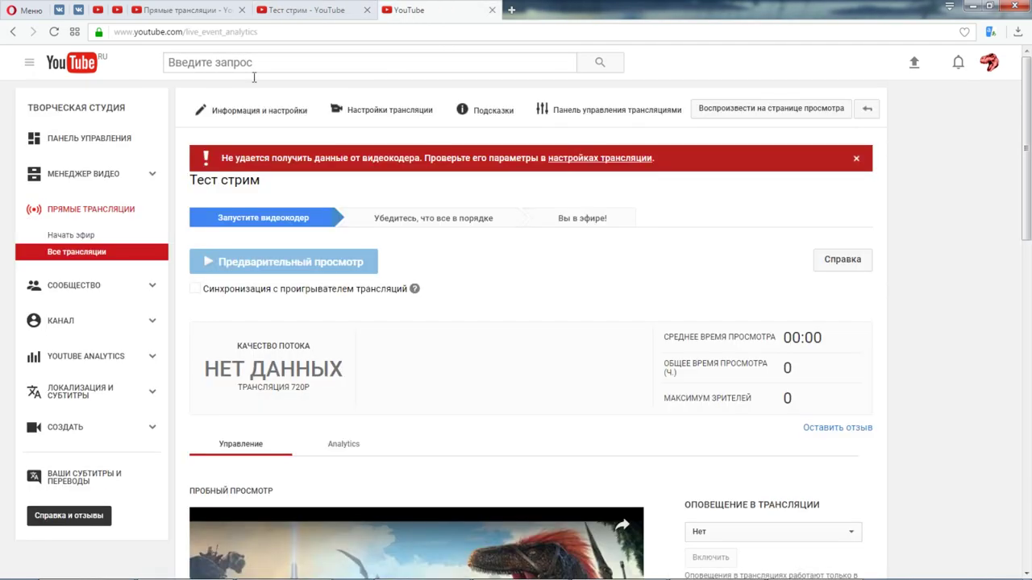
{"action": "scroll", "coordinate": [406, 164], "scroll_direction": "down", "scroll_amount": 2}
{"action": "scroll", "coordinate": [371, 204], "scroll_direction": "down", "scroll_amount": 2}
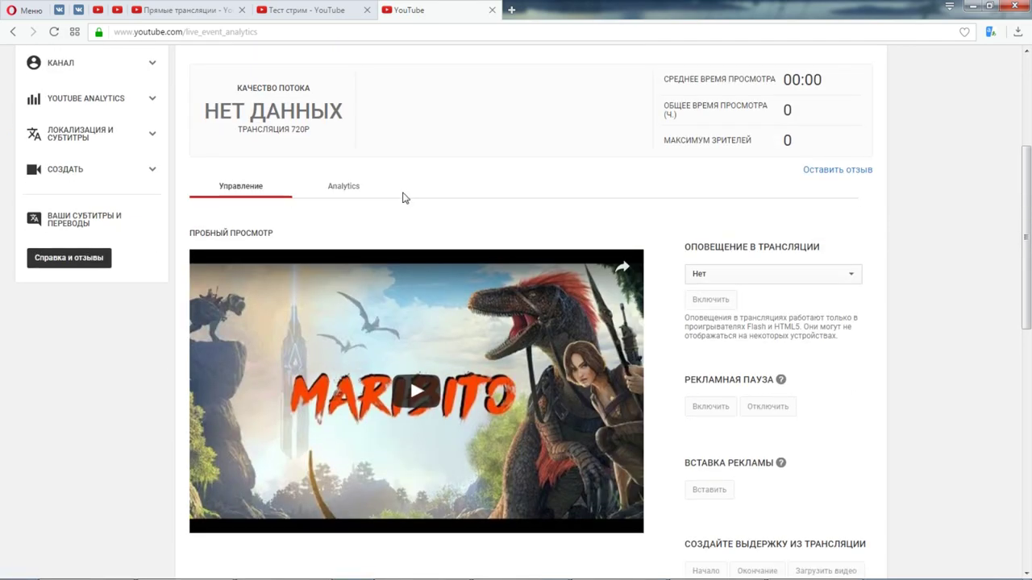
Show the channel's home page and bring the OBS window in front of the browser.
{"action": "scroll", "coordinate": [598, 202], "scroll_direction": "up", "scroll_amount": 4}
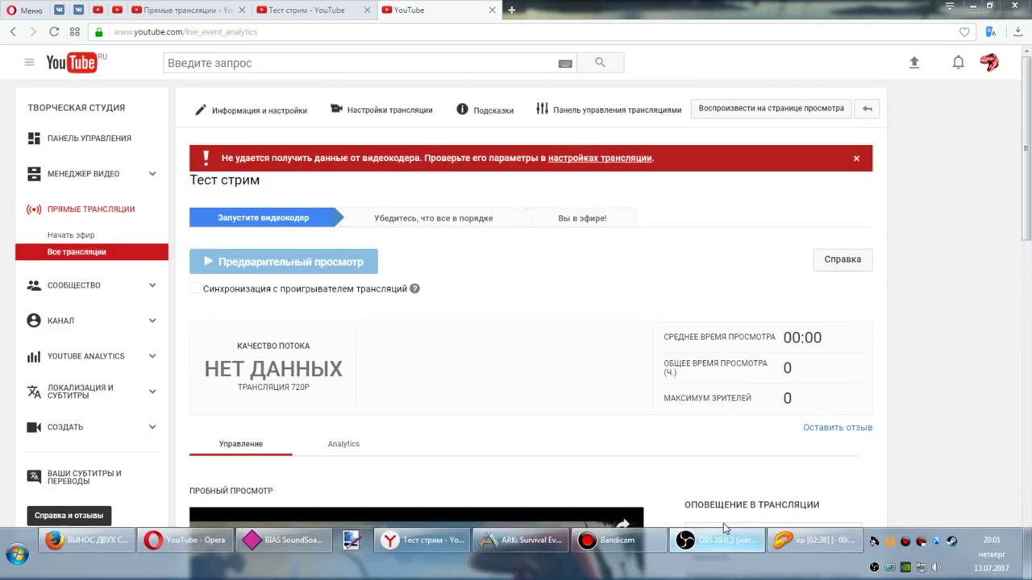
{"action": "left_click", "coordinate": [101, 14]}
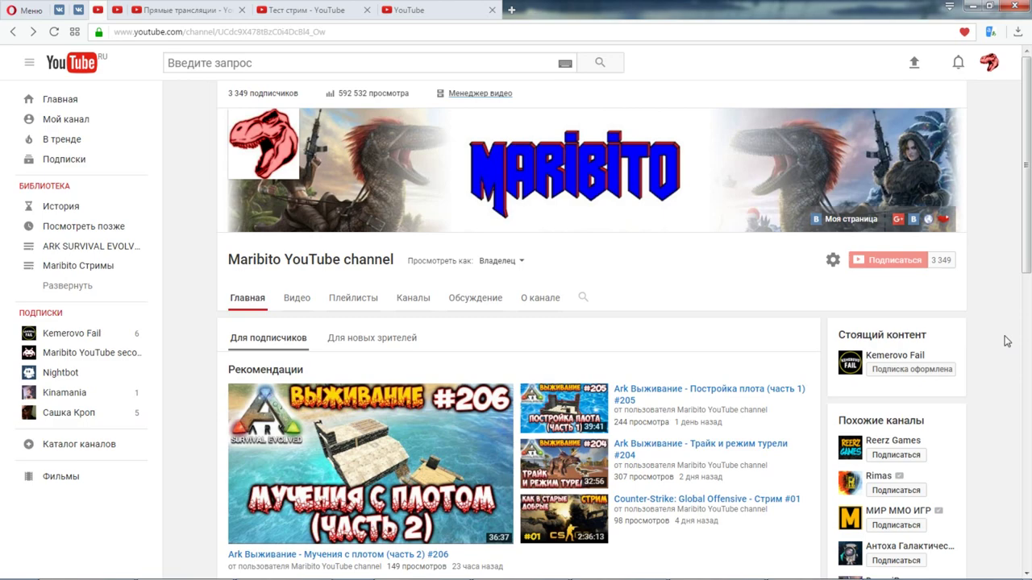
{"action": "left_click_drag", "start_coordinate": [1031, 24], "coordinate": [333, 16]}
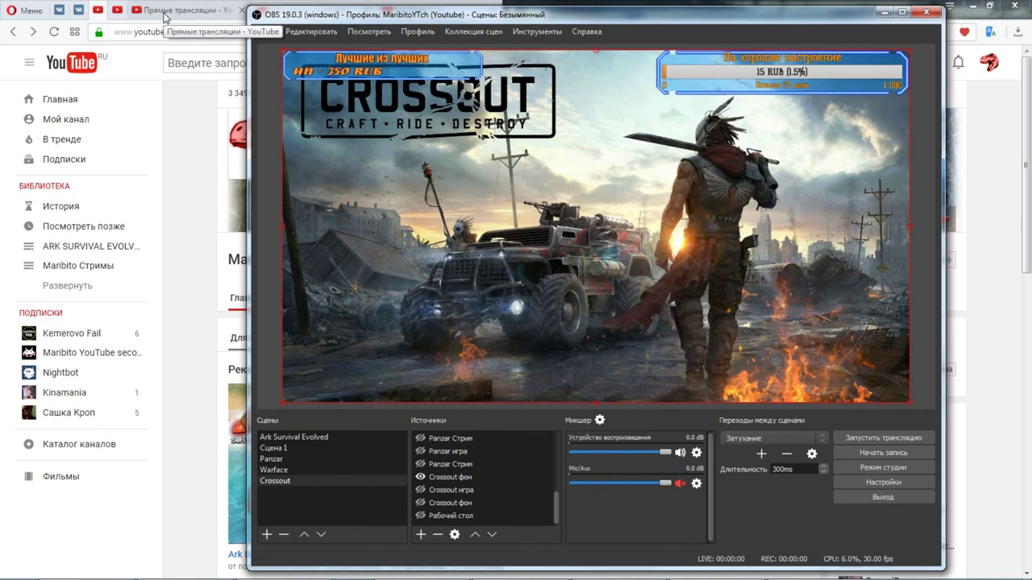
{"action": "left_click", "coordinate": [180, 150]}
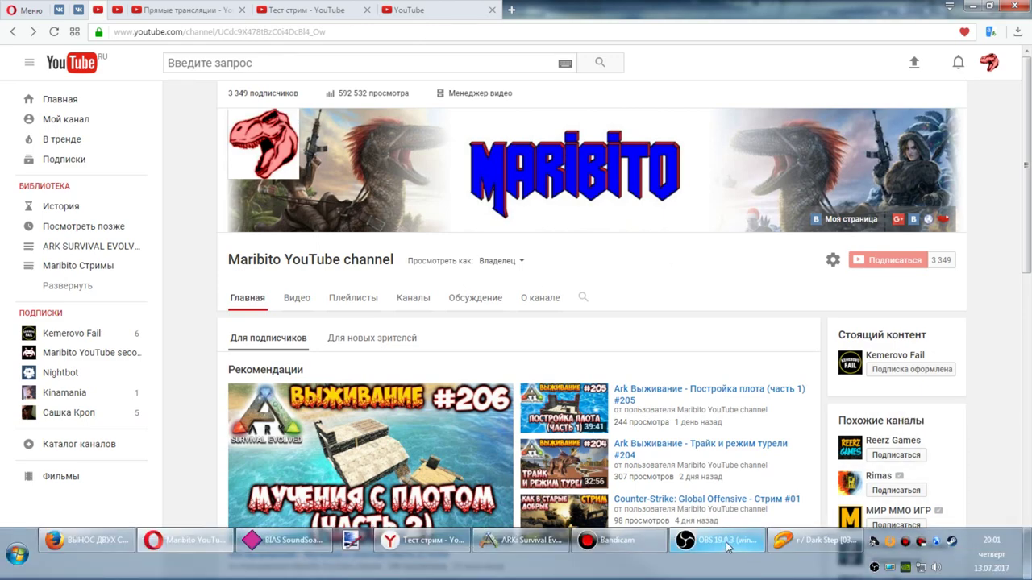
{"action": "left_click", "coordinate": [709, 568]}
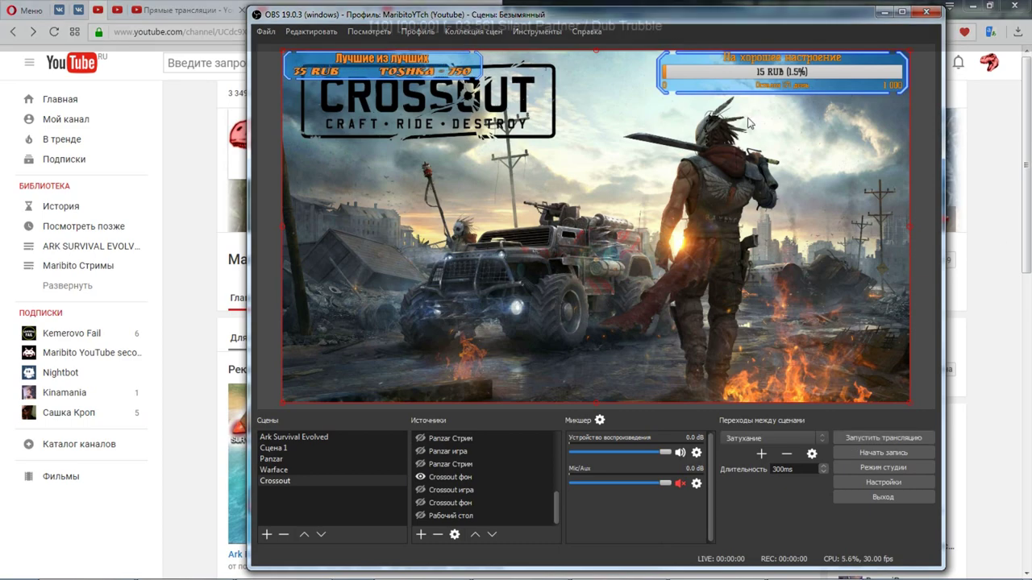
{"action": "left_click_drag", "start_coordinate": [626, 23], "coordinate": [1031, 18]}
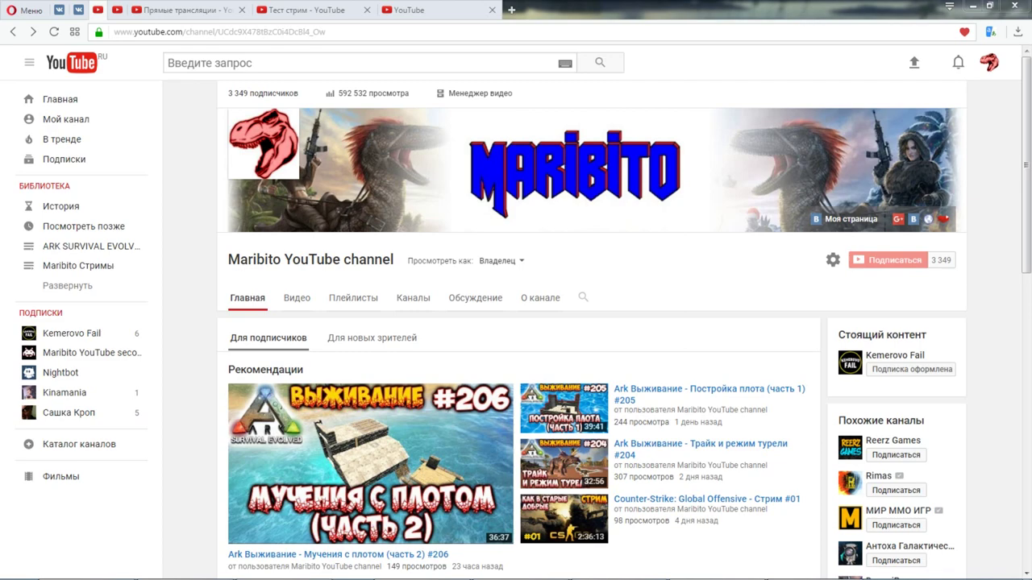
{"action": "left_click_drag", "start_coordinate": [1031, 25], "coordinate": [695, 30]}
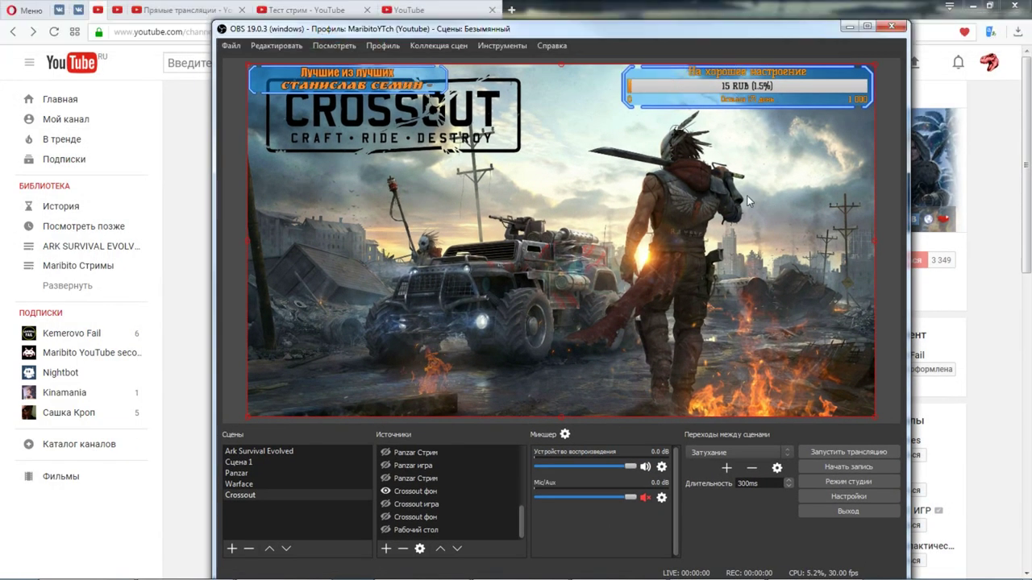
{"action": "left_click_drag", "start_coordinate": [540, 34], "coordinate": [590, 27]}
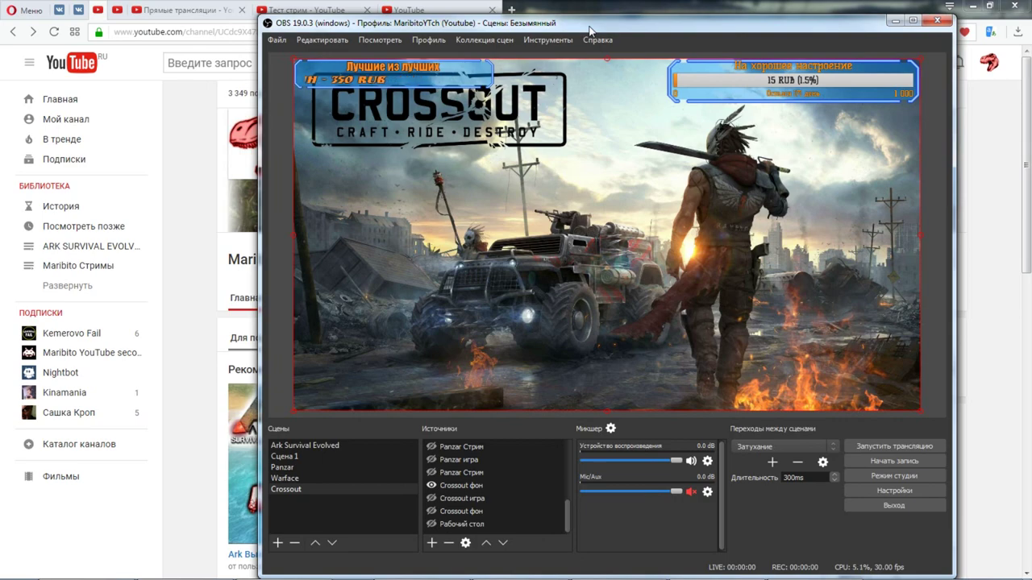
{"action": "left_click_drag", "start_coordinate": [589, 31], "coordinate": [575, 25]}
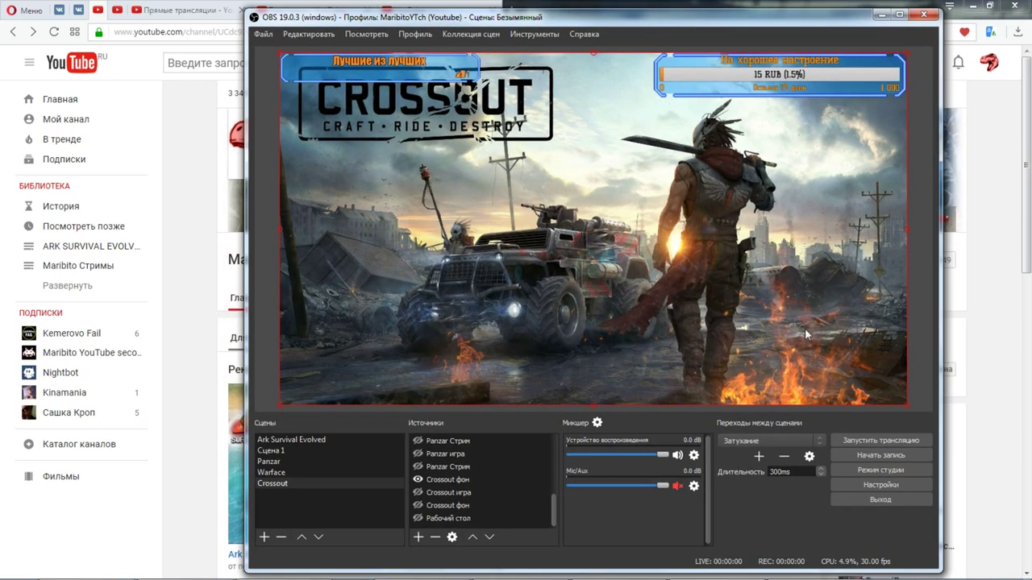
{"action": "left_click_drag", "start_coordinate": [649, 19], "coordinate": [650, 11]}
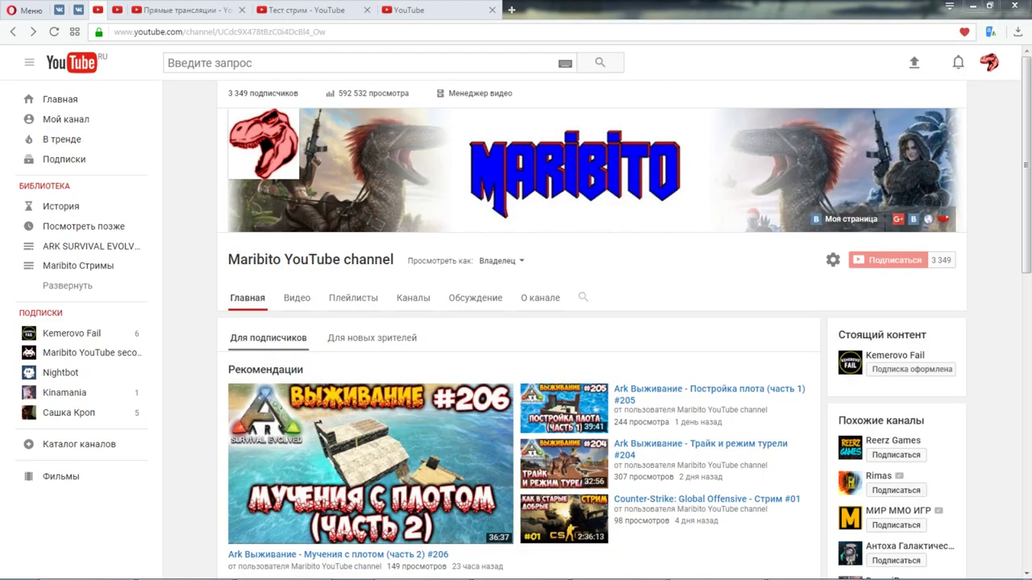
Return to the Тест стрим live control panel and bring the OBS window in front of it.
{"action": "left_click", "coordinate": [274, 11]}
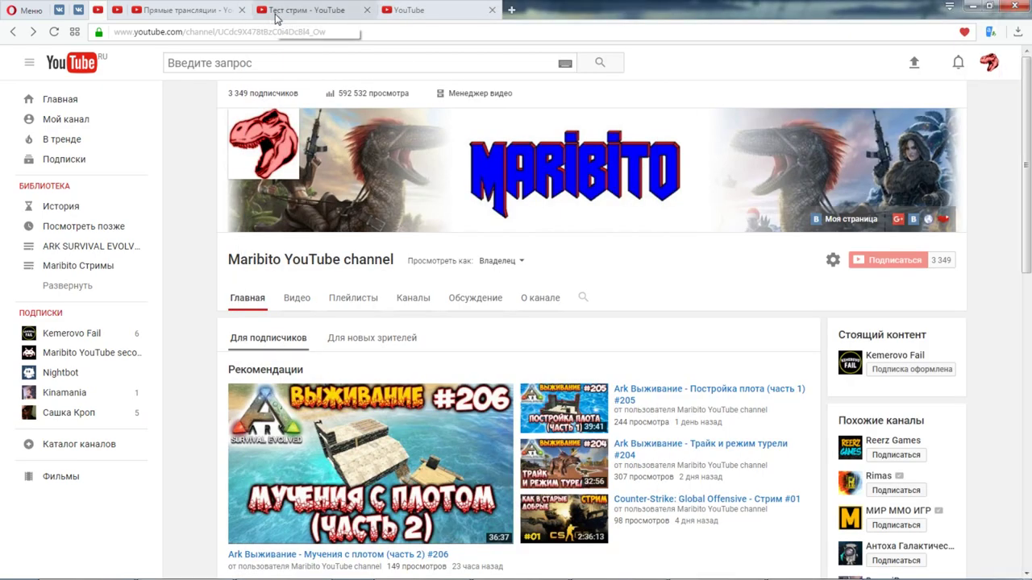
{"action": "left_click", "coordinate": [196, 11]}
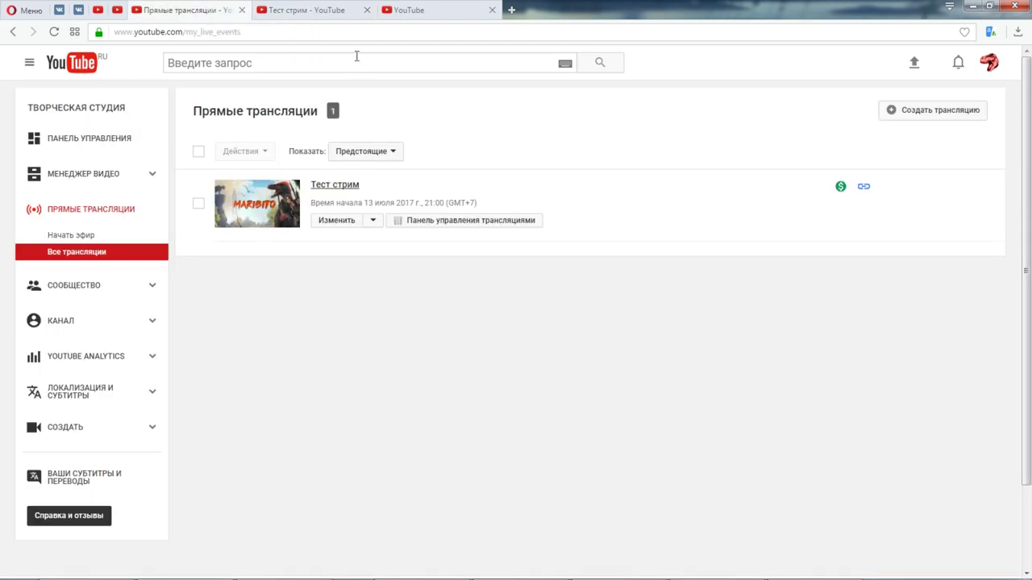
{"action": "left_click", "coordinate": [421, 10]}
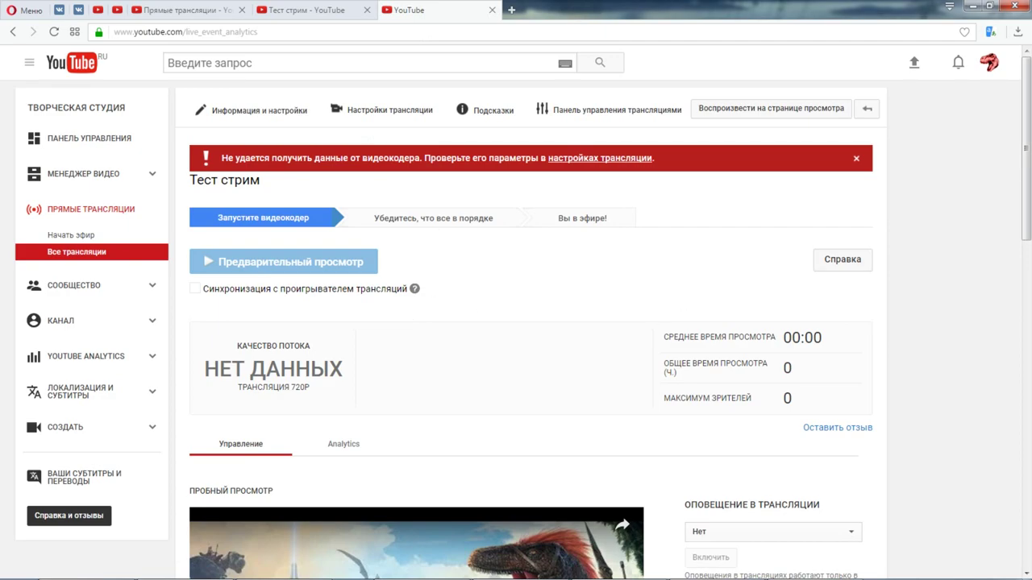
{"action": "left_click_drag", "start_coordinate": [1031, 40], "coordinate": [489, 55]}
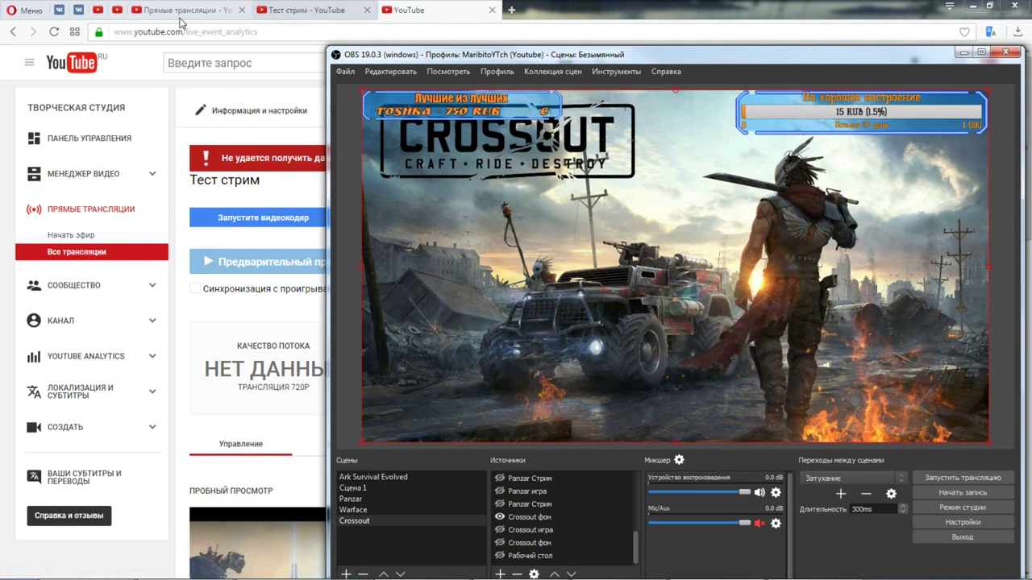
View the Начать эфир live dashboard and return to the list of all live broadcasts.
{"action": "left_click", "coordinate": [183, 12]}
{"action": "left_click", "coordinate": [74, 236]}
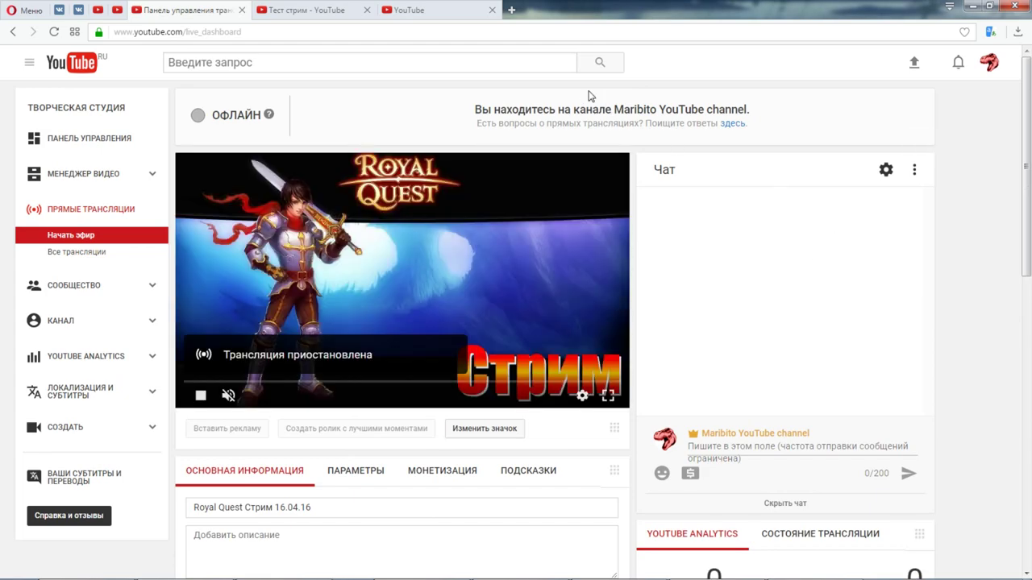
{"action": "left_click", "coordinate": [84, 254]}
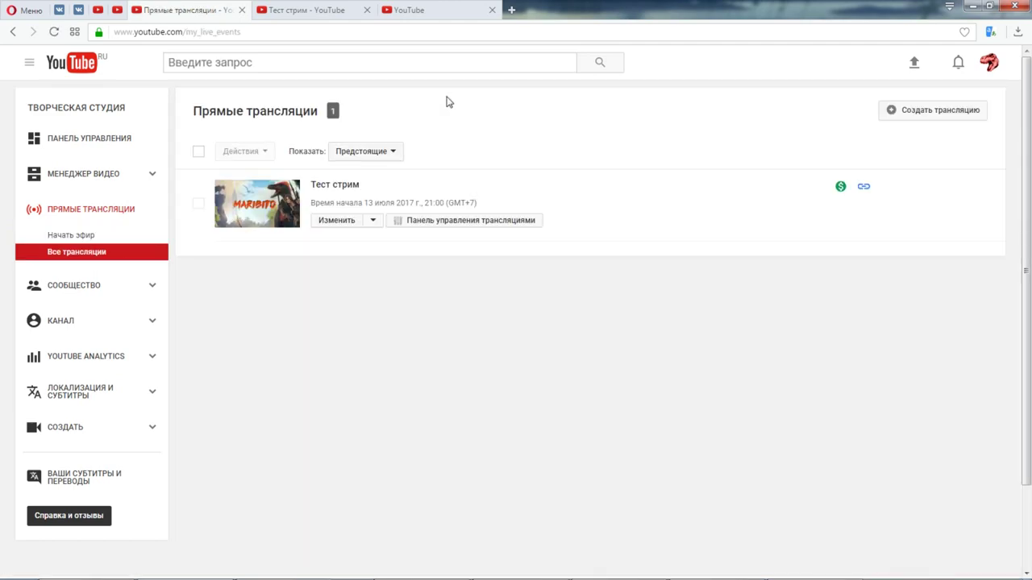
Switch to OBS, reposition its window over the browser and view the available profiles.
{"action": "mouse_move", "coordinate": [843, 568]}
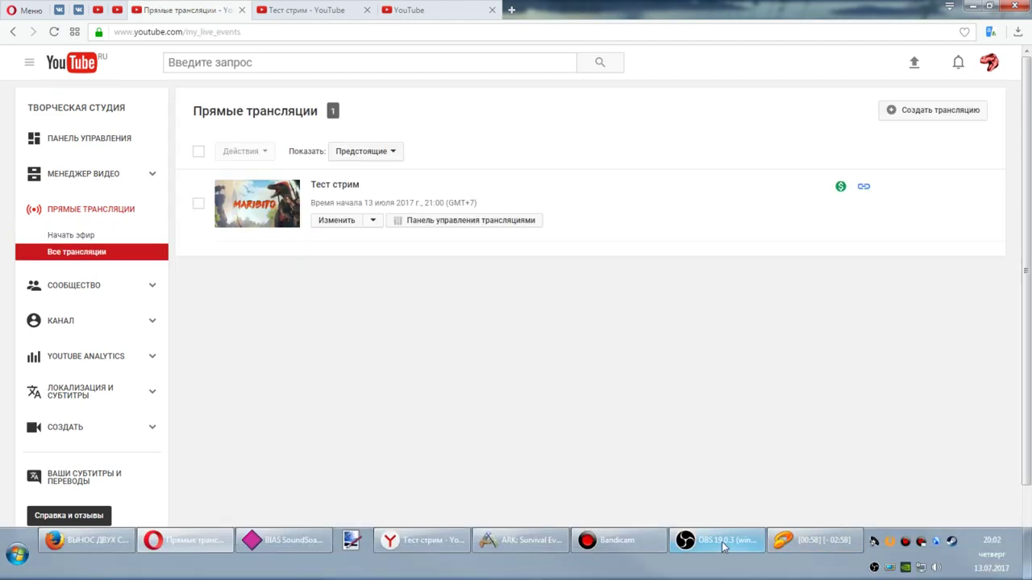
{"action": "left_click", "coordinate": [722, 541]}
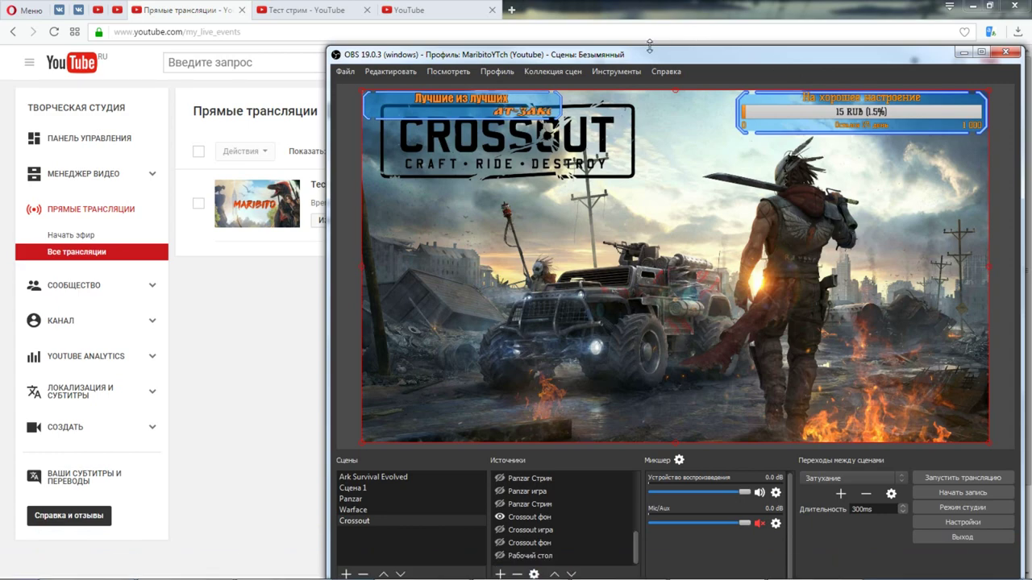
{"action": "left_click_drag", "start_coordinate": [625, 54], "coordinate": [587, 33]}
{"action": "left_click", "coordinate": [453, 54]}
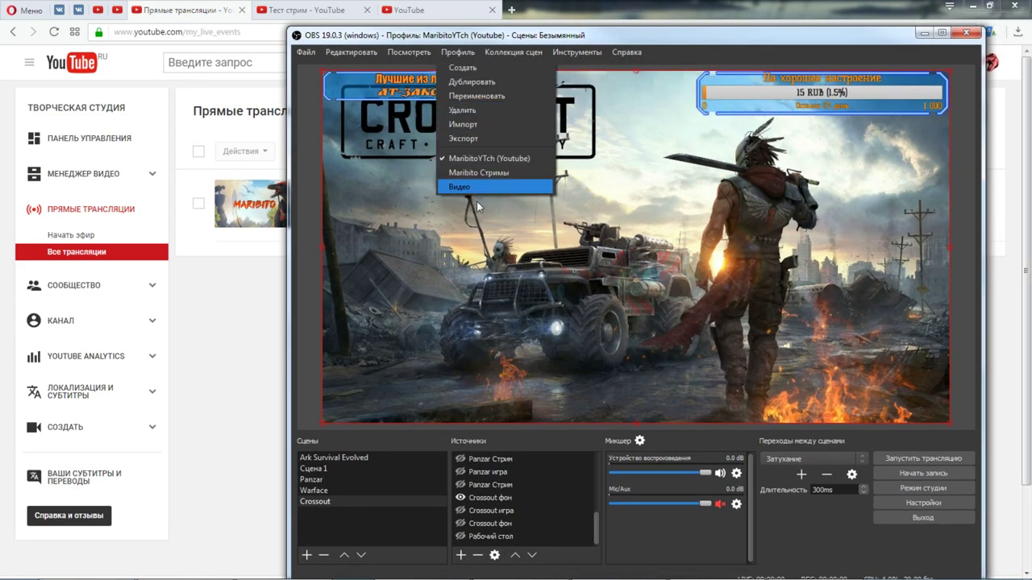
{"action": "left_click", "coordinate": [848, 538]}
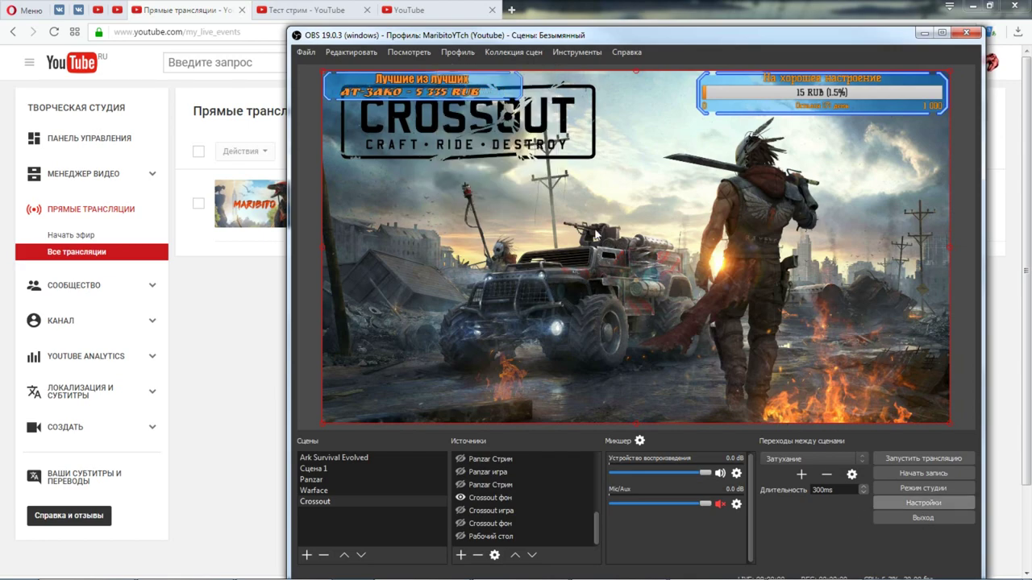
Examine the OBS Вещание settings and the profile list, and move the OBS window off the browser.
{"action": "left_click", "coordinate": [903, 501]}
{"action": "left_click", "coordinate": [371, 131]}
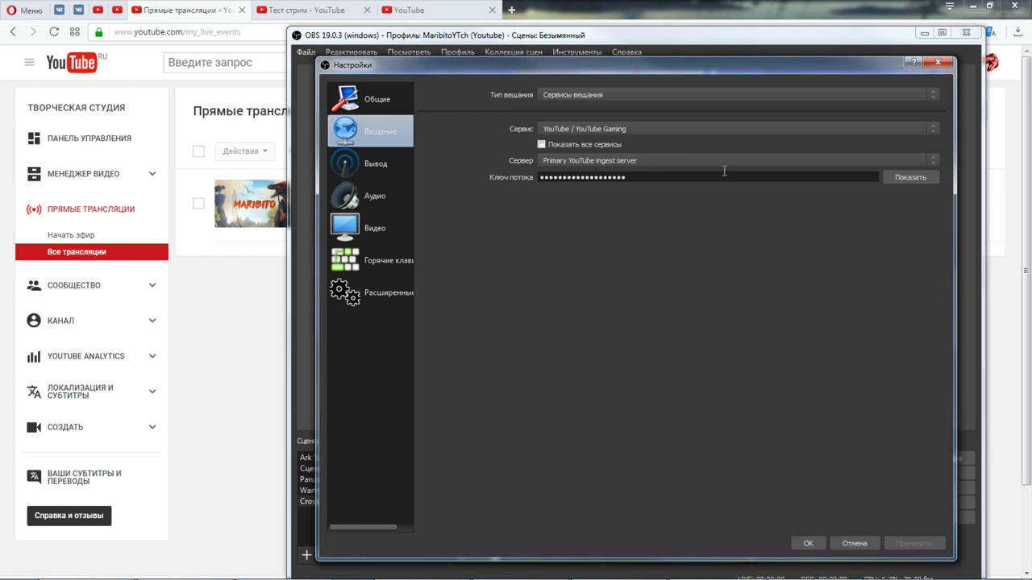
{"action": "left_click", "coordinate": [937, 62]}
{"action": "left_click", "coordinate": [457, 52]}
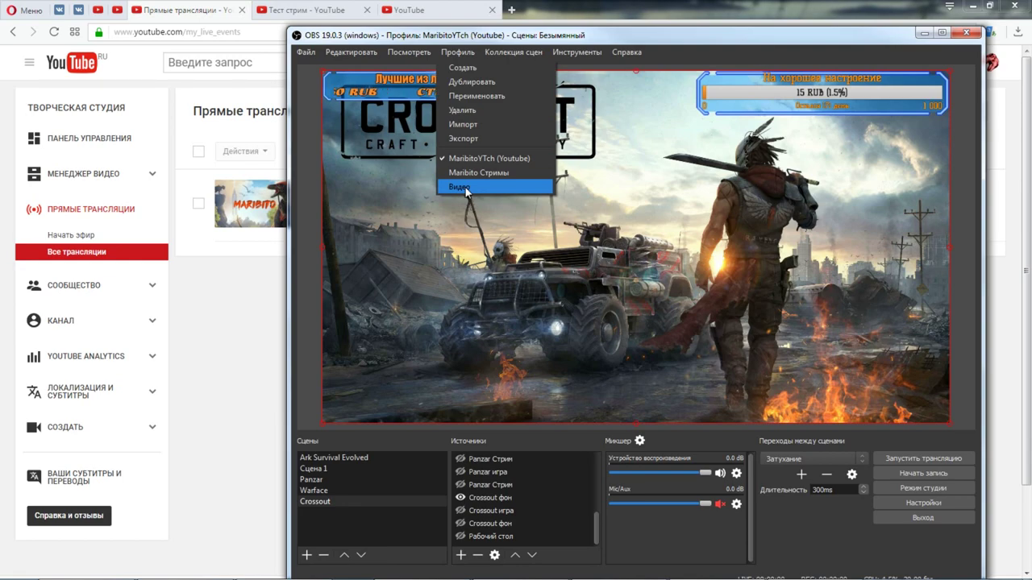
{"action": "left_click", "coordinate": [452, 52]}
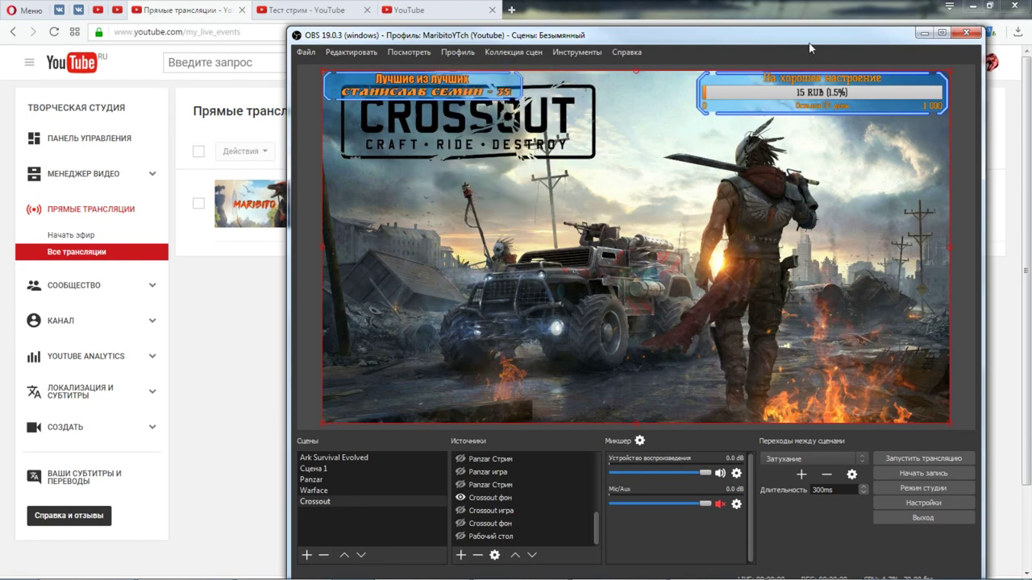
{"action": "left_click_drag", "start_coordinate": [813, 39], "coordinate": [1031, 33]}
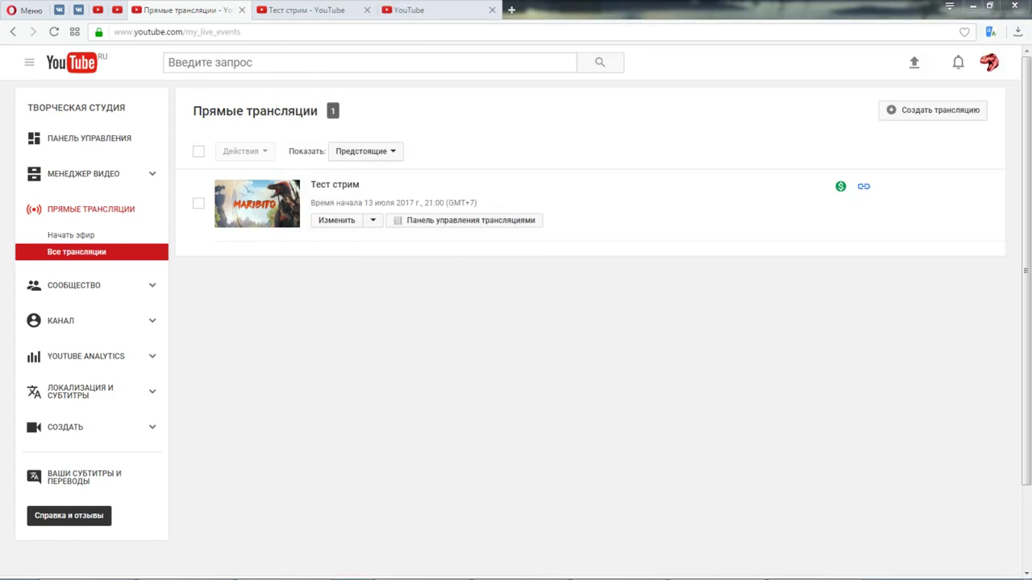
Open the Настройки трансляции page of the Тест стрим broadcast from its live control panel.
{"action": "left_click", "coordinate": [417, 11]}
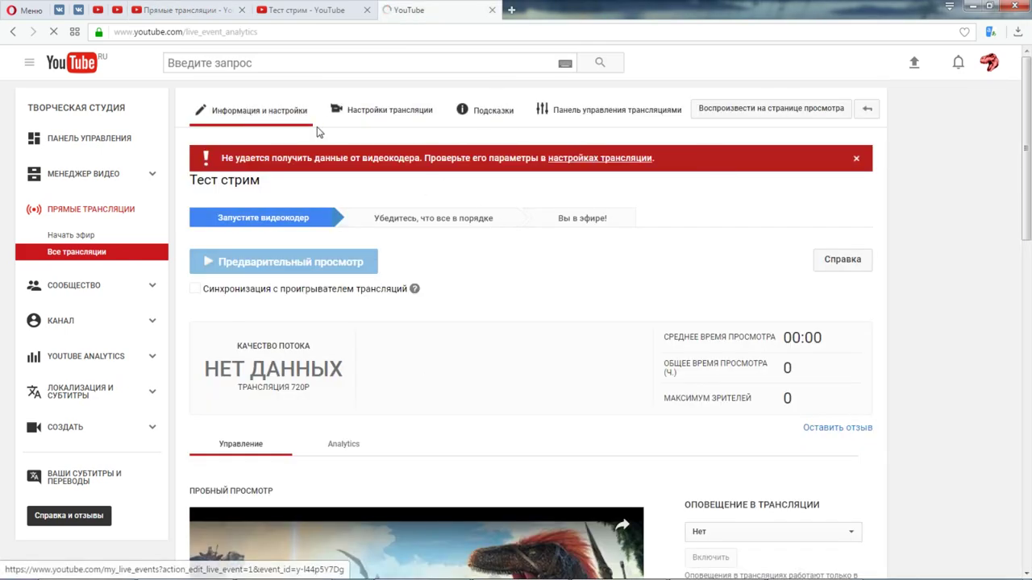
{"action": "left_click", "coordinate": [272, 113]}
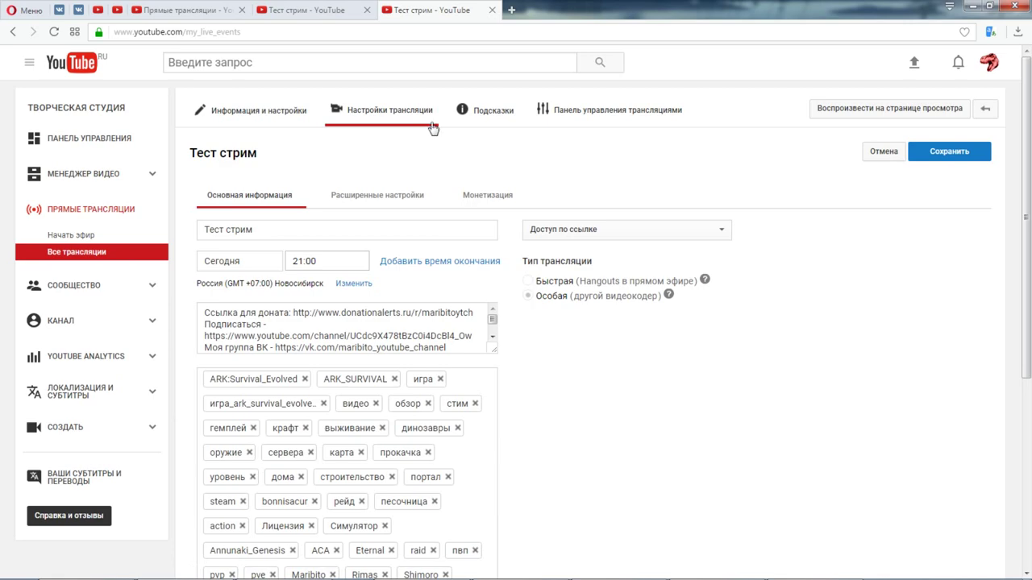
{"action": "left_click", "coordinate": [394, 113]}
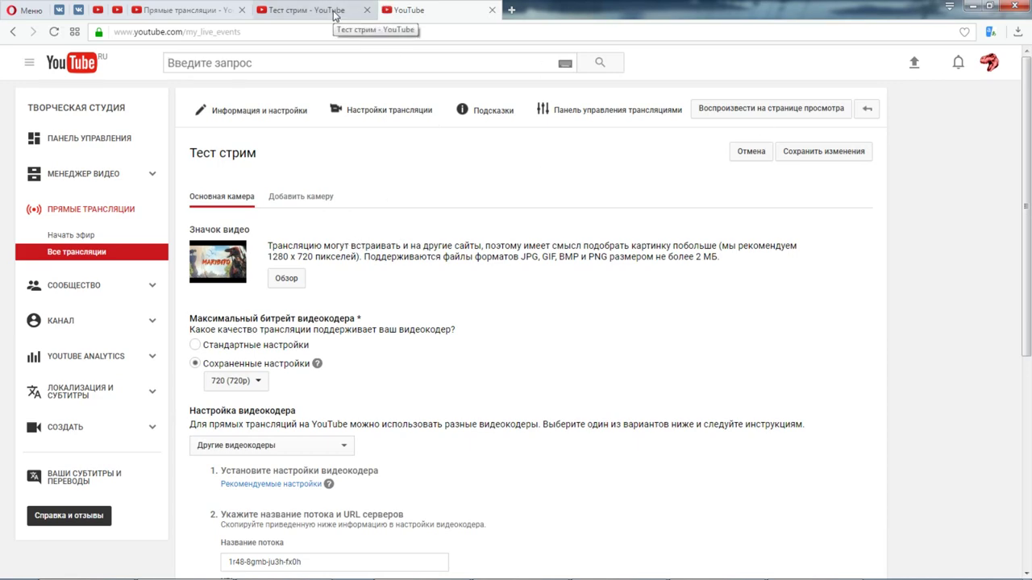
Copy the broadcast's stream name from the main camera's encoder settings.
{"action": "scroll", "coordinate": [266, 405], "scroll_direction": "down", "scroll_amount": 3}
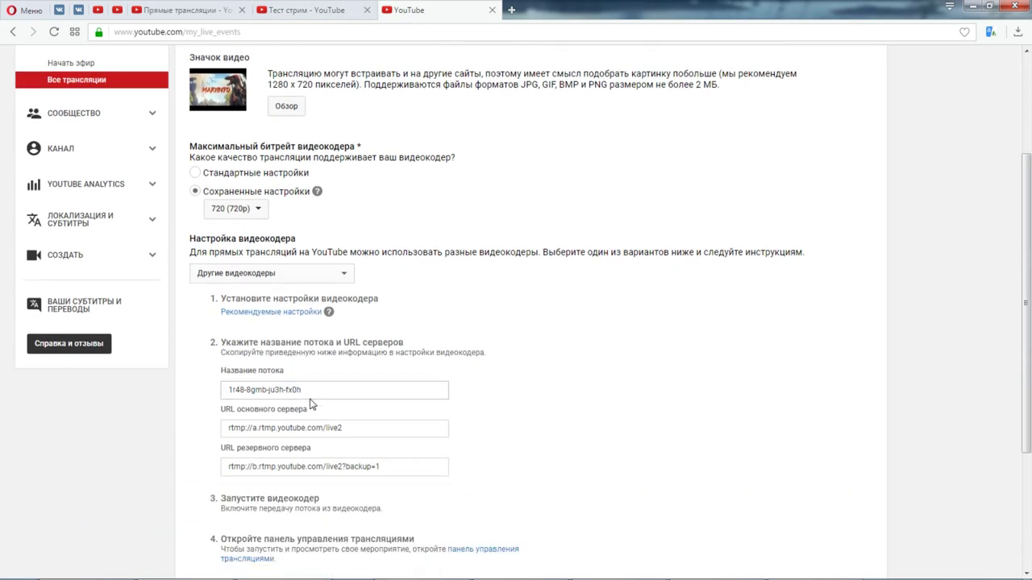
{"action": "scroll", "coordinate": [312, 405], "scroll_direction": "down", "scroll_amount": 1}
{"action": "left_click_drag", "start_coordinate": [327, 377], "coordinate": [220, 372]}
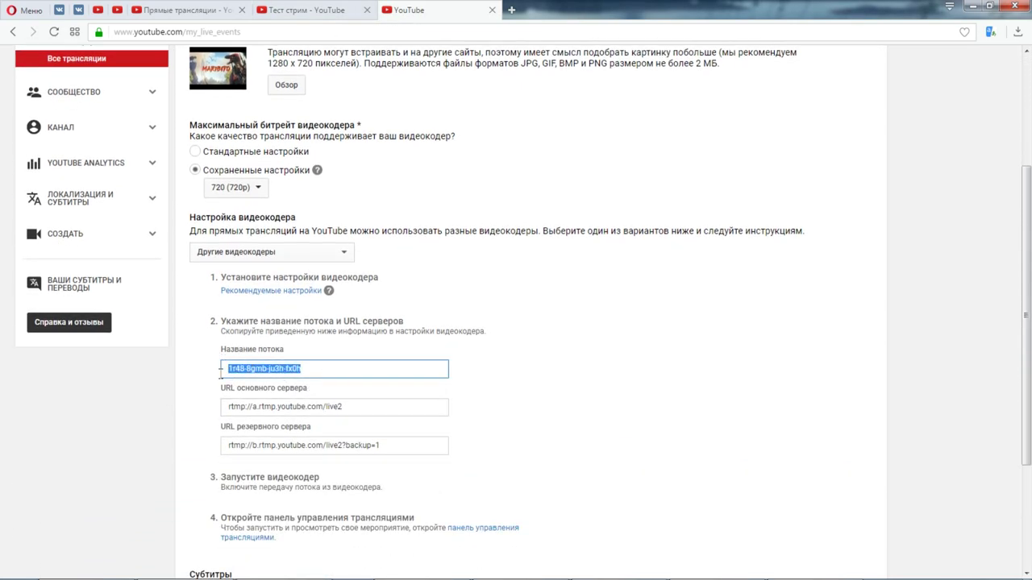
{"action": "key", "text": "ctrl+c"}
{"action": "left_click", "coordinate": [312, 372]}
{"action": "key", "text": "ctrl+a"}
{"action": "left_click", "coordinate": [566, 391]}
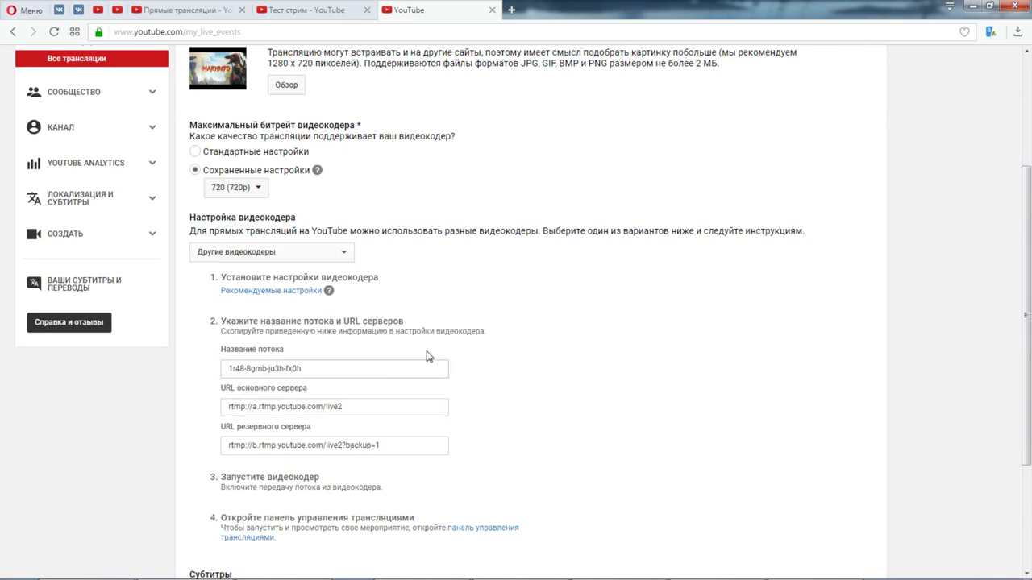
{"action": "left_click_drag", "start_coordinate": [1031, 76], "coordinate": [740, 78]}
{"action": "left_click_drag", "start_coordinate": [333, 369], "coordinate": [192, 372]}
{"action": "left_click", "coordinate": [228, 369]}
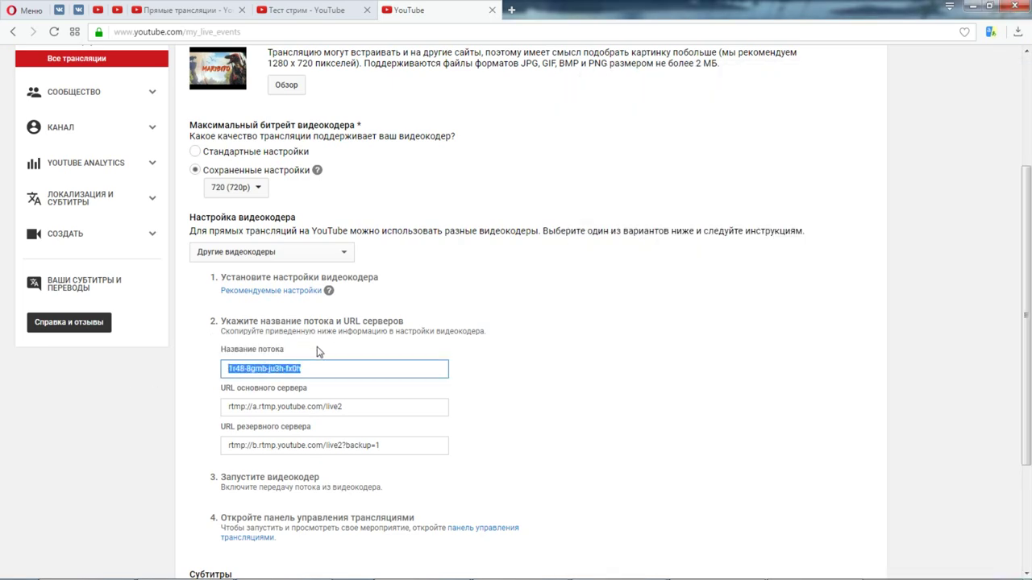
Switch to OBS and reveal the stream key in the Вещание settings to check it against the broadcast's stream name.
{"action": "key", "text": "alt+Tab"}
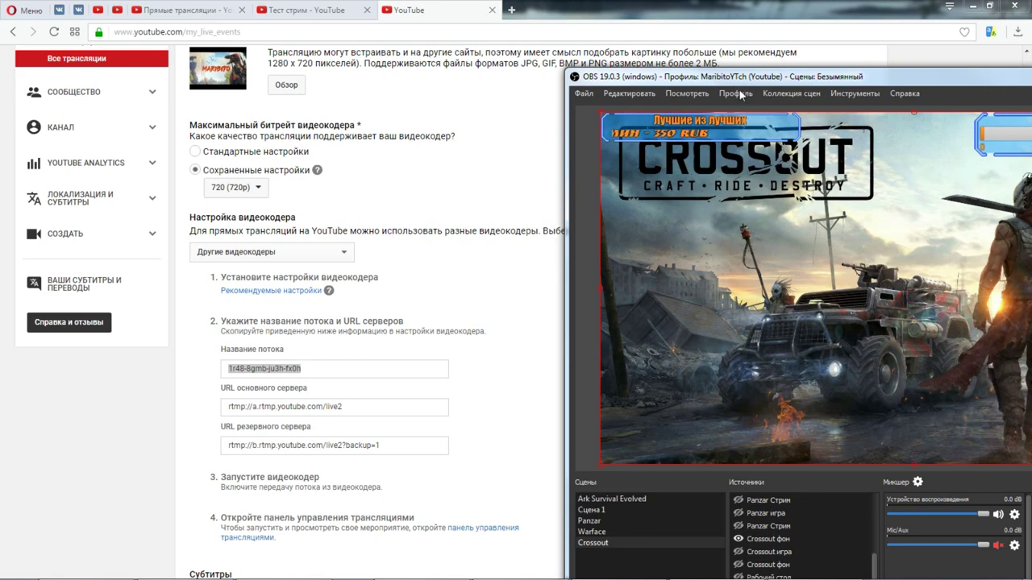
{"action": "left_click_drag", "start_coordinate": [701, 77], "coordinate": [467, 42]}
{"action": "left_click", "coordinate": [497, 59]}
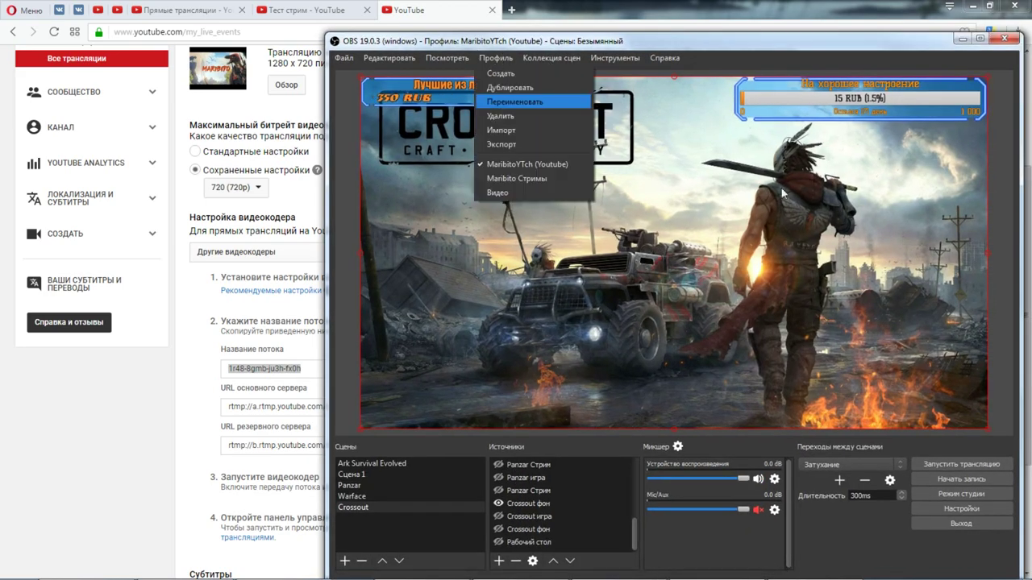
{"action": "left_click", "coordinate": [834, 541]}
{"action": "left_click", "coordinate": [940, 510]}
{"action": "left_click", "coordinate": [940, 509]}
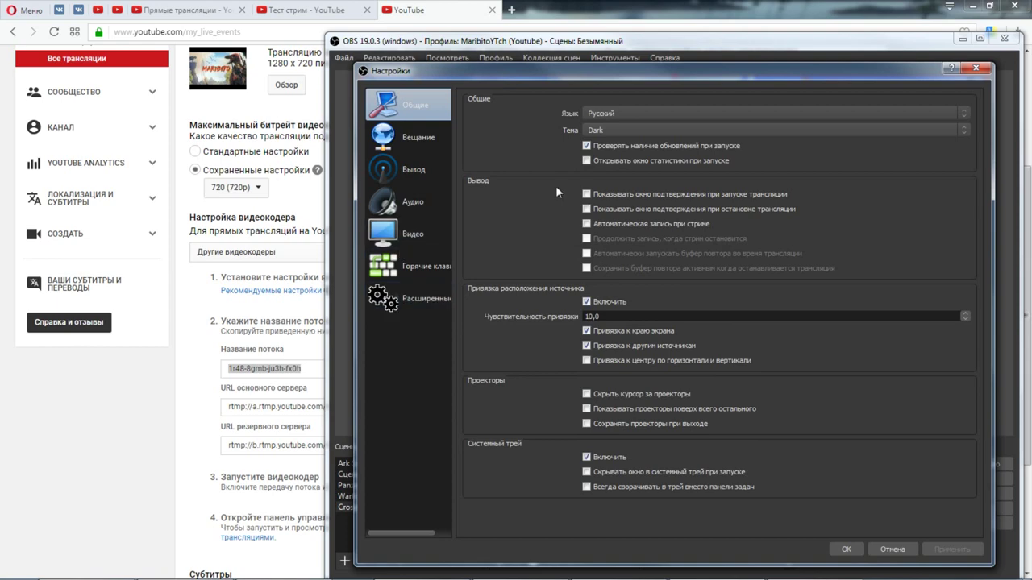
{"action": "left_click", "coordinate": [415, 137]}
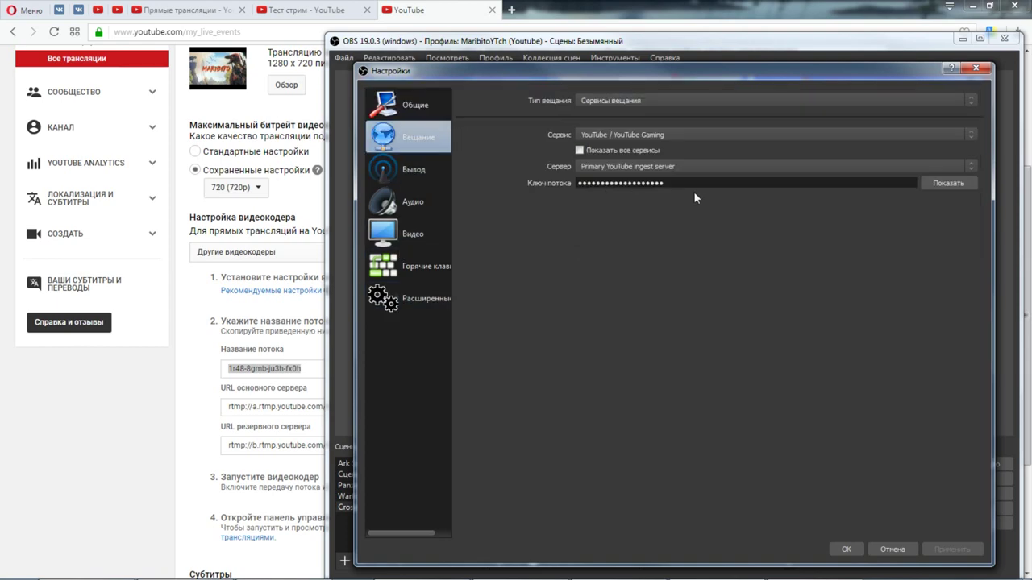
{"action": "double_click", "coordinate": [621, 183]}
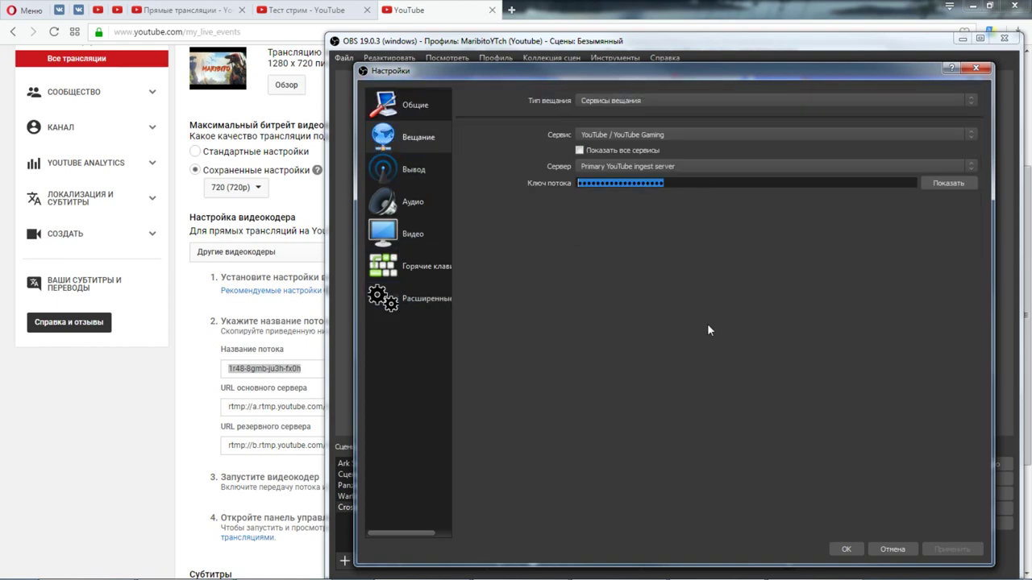
{"action": "left_click", "coordinate": [934, 185]}
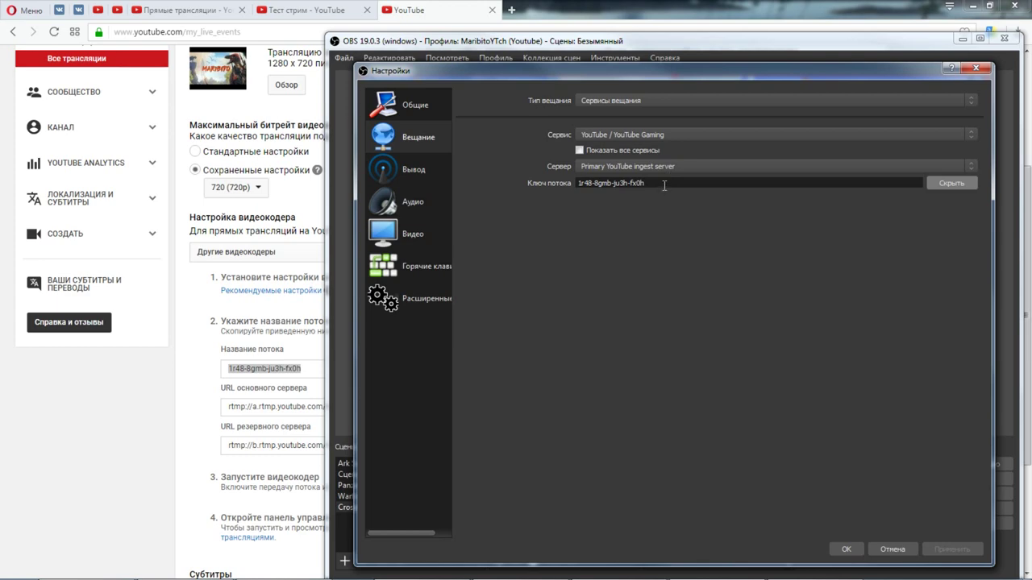
{"action": "left_click", "coordinate": [975, 69]}
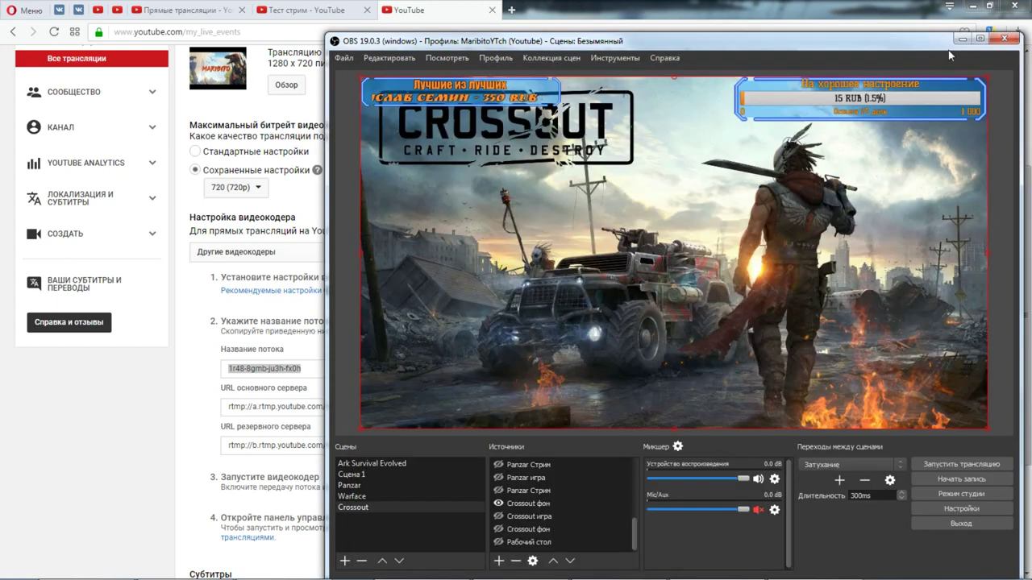
Move the OBS window off the browser and open the Панель управления трансляциями page of the Тест стрим broadcast.
{"action": "left_click_drag", "start_coordinate": [362, 41], "coordinate": [1031, 50]}
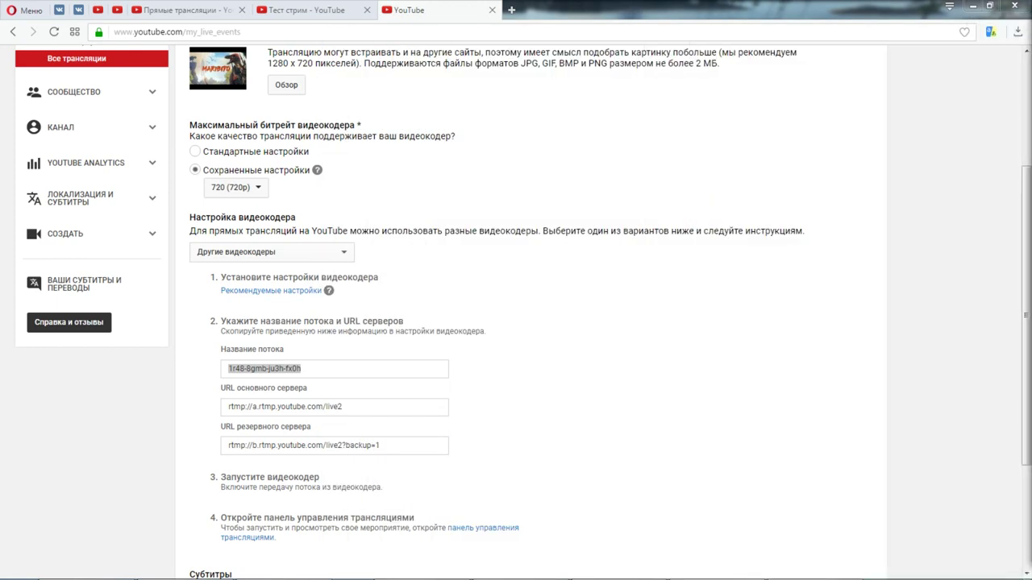
{"action": "left_click", "coordinate": [741, 349]}
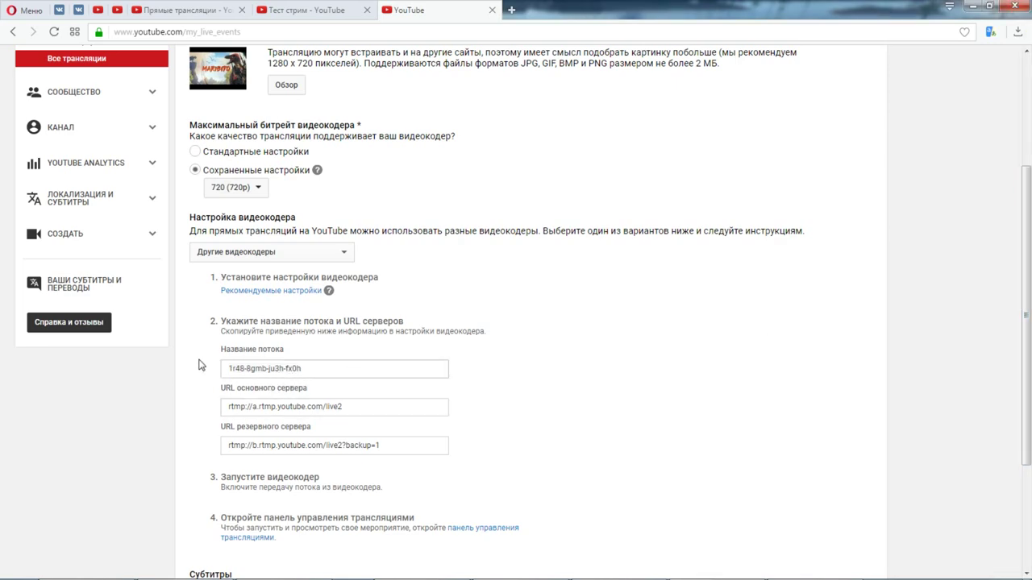
{"action": "scroll", "coordinate": [398, 111], "scroll_direction": "up", "scroll_amount": 5}
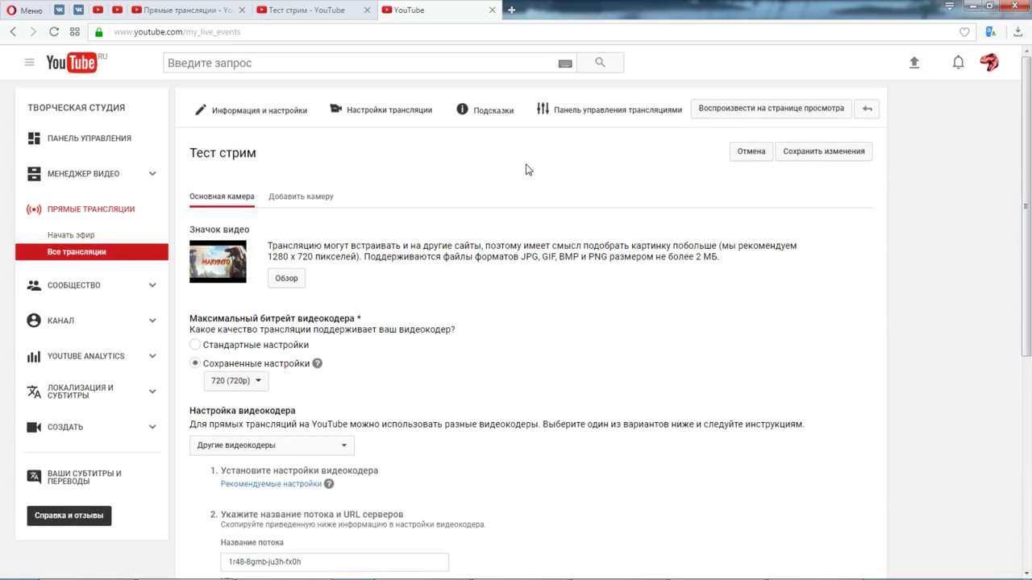
{"action": "left_click", "coordinate": [606, 113]}
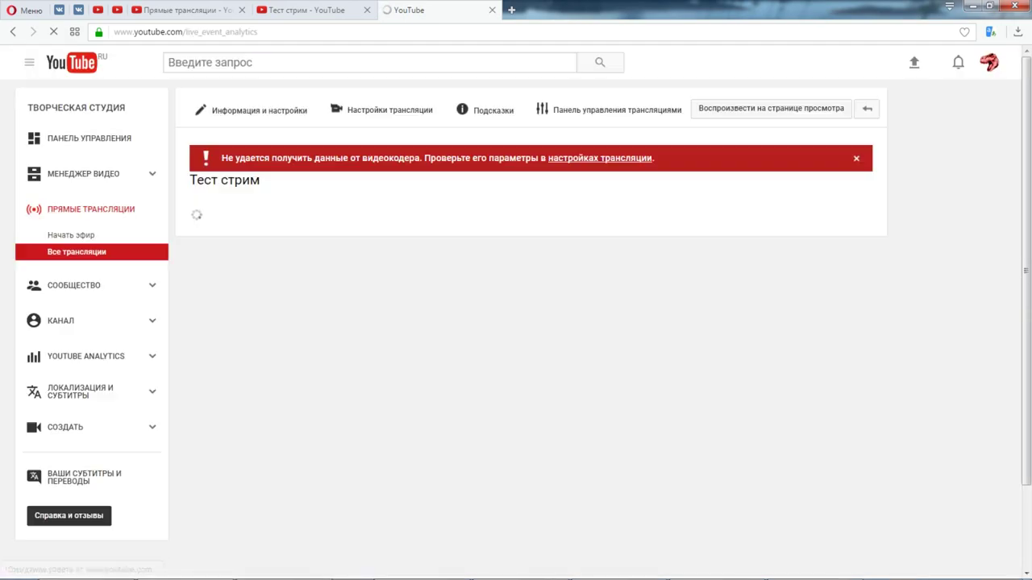
Move the OBS window back over the browser, view the Тест стрим watch page and return to the live control panel.
{"action": "left_click_drag", "start_coordinate": [1031, 80], "coordinate": [732, 93]}
{"action": "left_click_drag", "start_coordinate": [904, 78], "coordinate": [540, 27]}
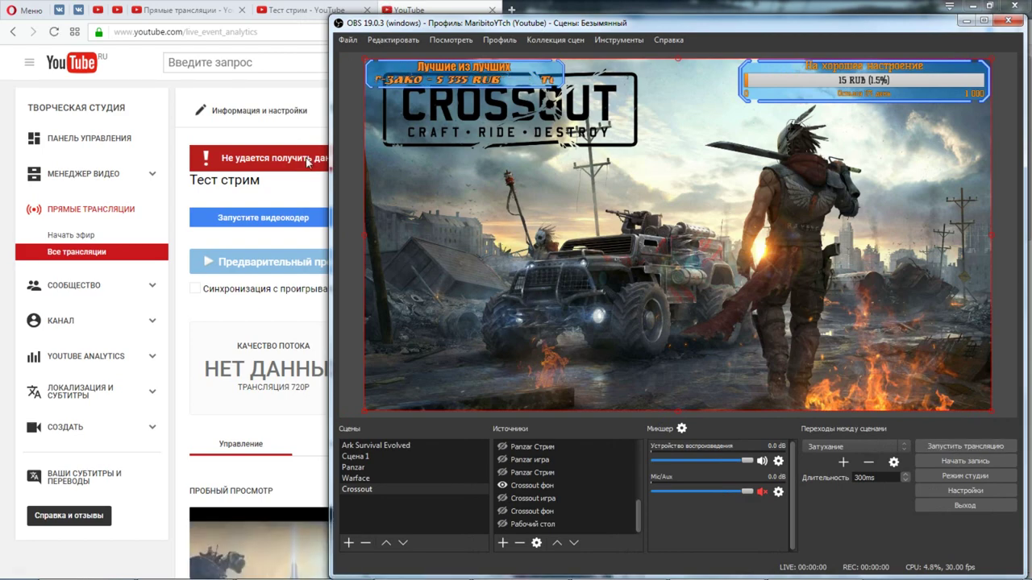
{"action": "left_click", "coordinate": [301, 9]}
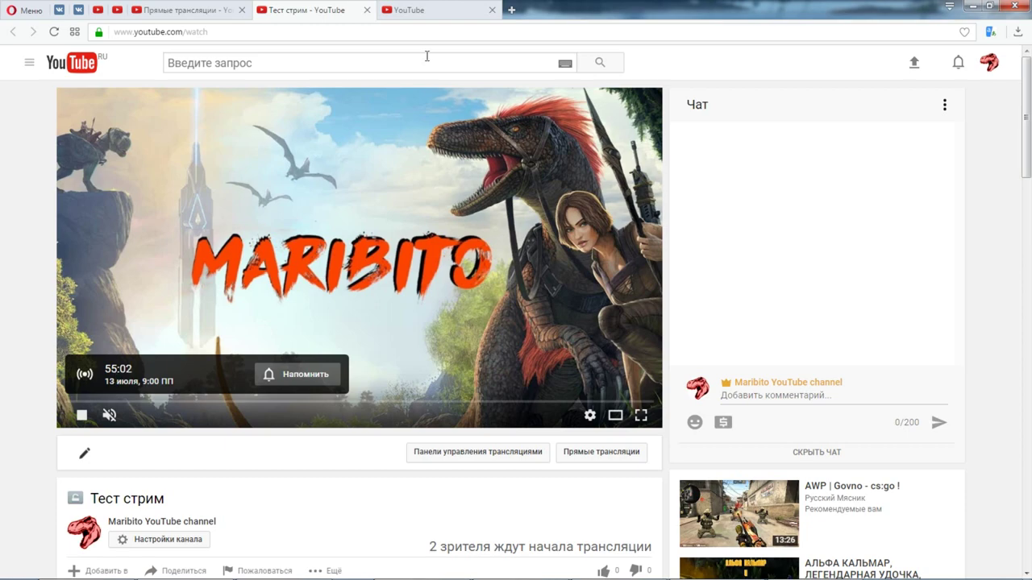
{"action": "left_click", "coordinate": [432, 11]}
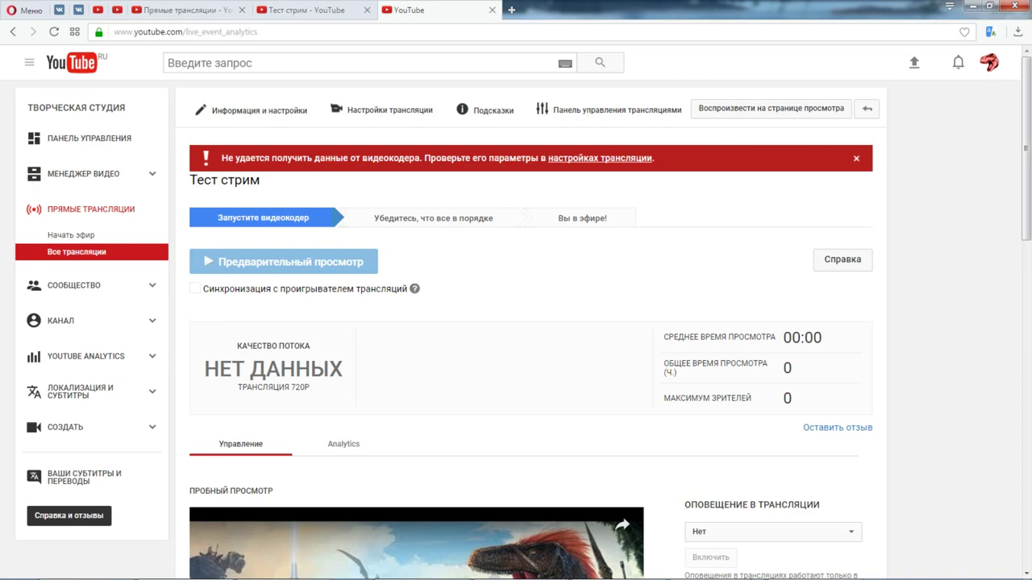
Start streaming from OBS and launch the broadcast's Предварительный просмотр in the YouTube live control panel.
{"action": "left_click", "coordinate": [722, 540]}
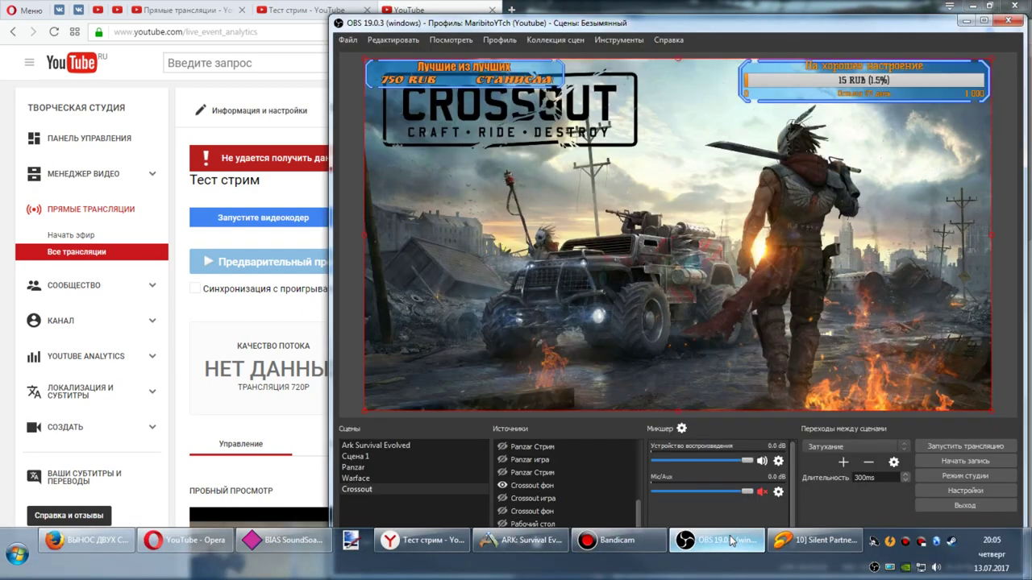
{"action": "left_click", "coordinate": [967, 442]}
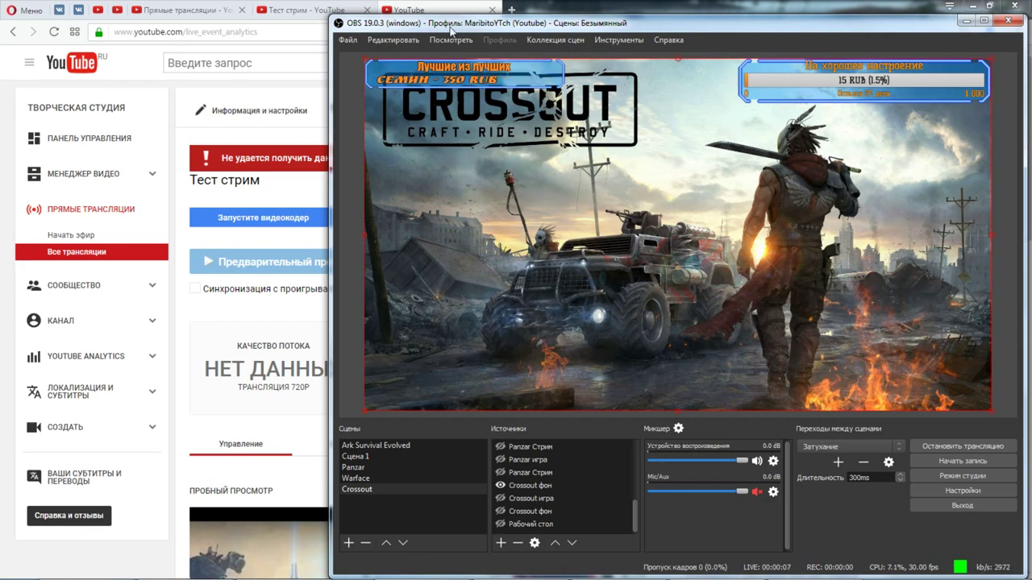
{"action": "left_click", "coordinate": [294, 250]}
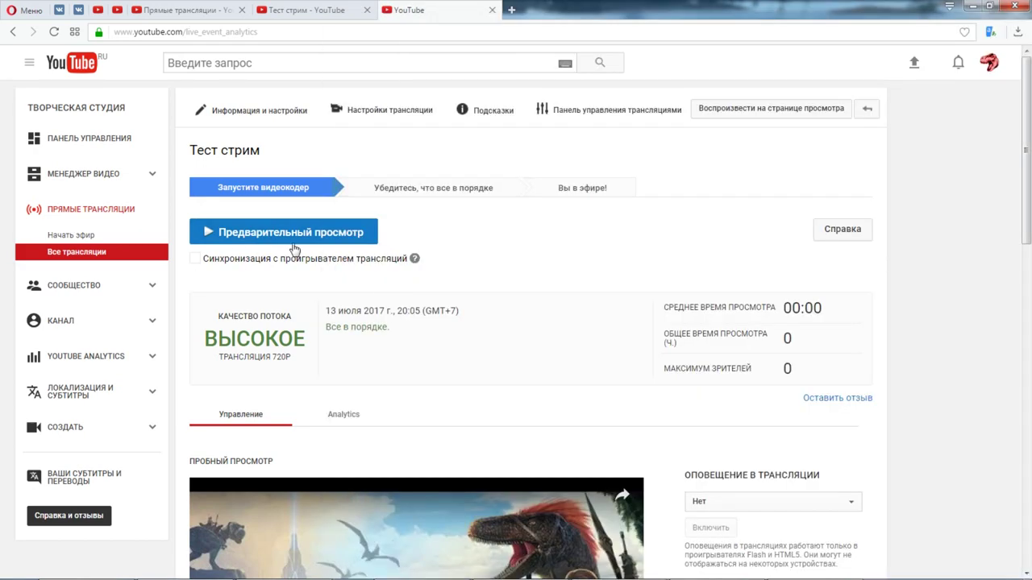
{"action": "left_click", "coordinate": [296, 242]}
{"action": "left_click", "coordinate": [607, 129]}
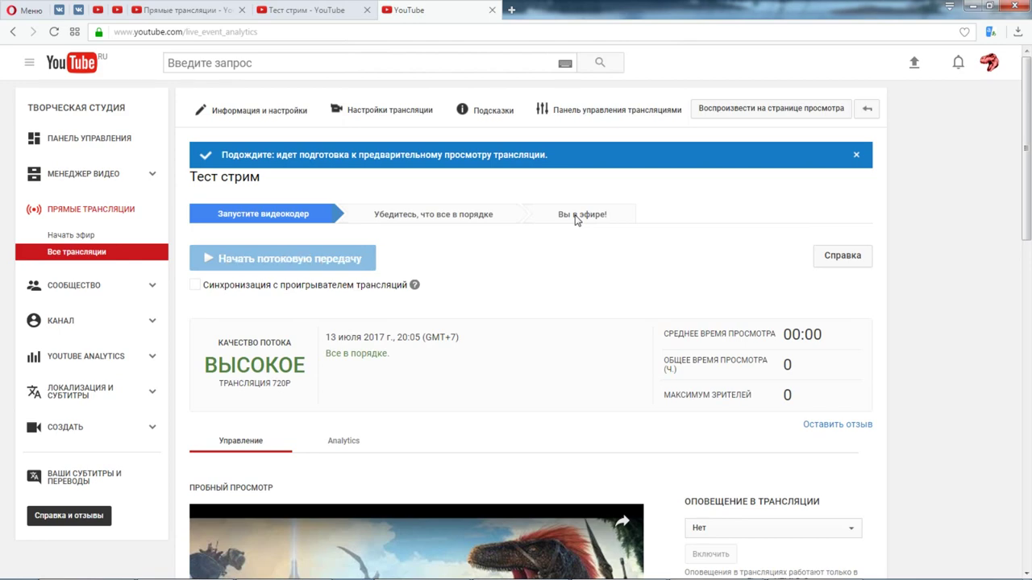
Examine the live control panel's sections and play the viewers' player under Что видно зрителям.
{"action": "scroll", "coordinate": [355, 237], "scroll_direction": "down", "scroll_amount": 4}
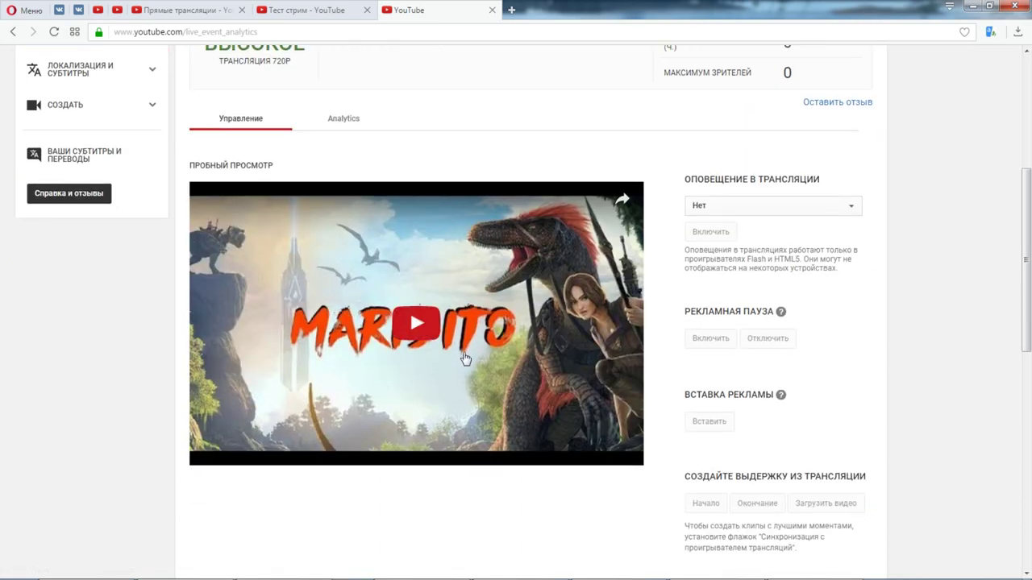
{"action": "scroll", "coordinate": [465, 359], "scroll_direction": "down", "scroll_amount": 4}
{"action": "scroll", "coordinate": [462, 358], "scroll_direction": "up", "scroll_amount": 8}
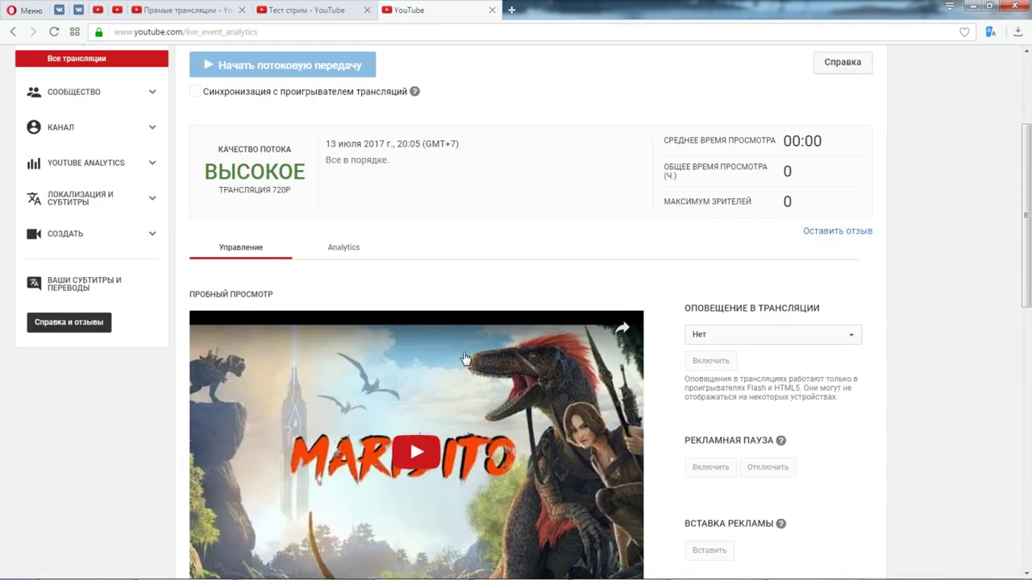
{"action": "scroll", "coordinate": [462, 358], "scroll_direction": "down", "scroll_amount": 10}
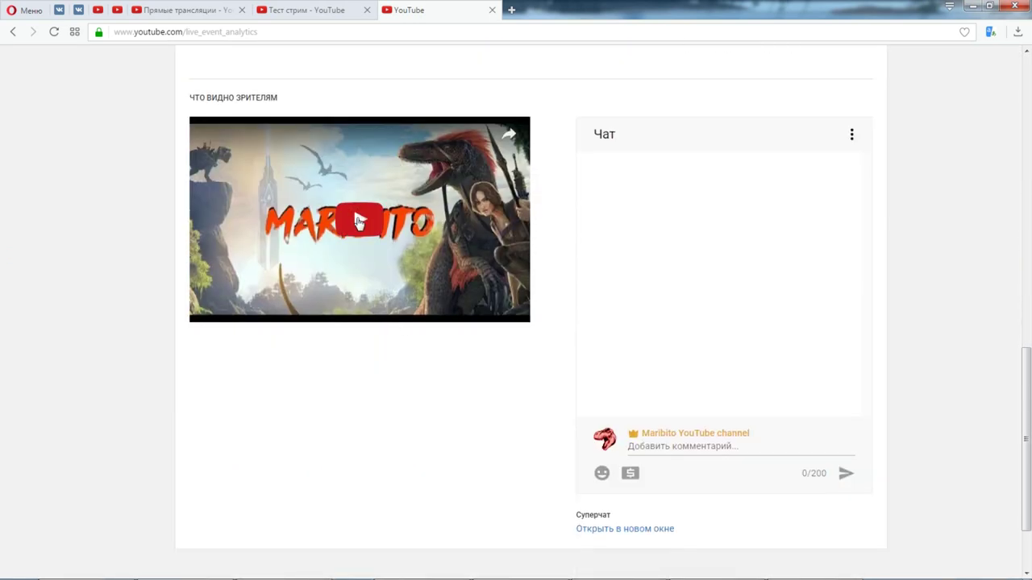
{"action": "left_click", "coordinate": [357, 220]}
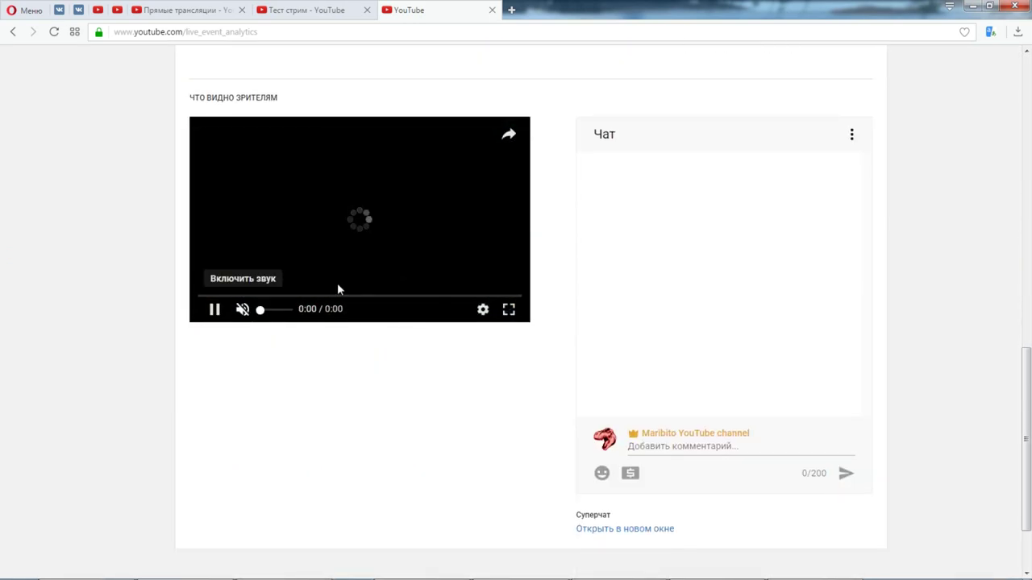
{"action": "scroll", "coordinate": [317, 269], "scroll_direction": "up", "scroll_amount": 4}
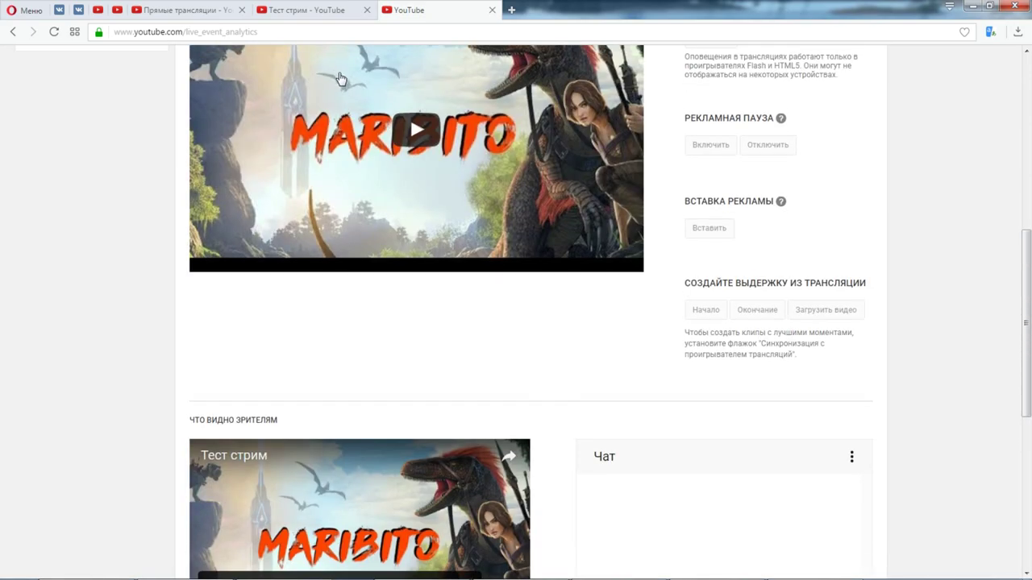
{"action": "left_click", "coordinate": [298, 11]}
{"action": "left_click", "coordinate": [405, 12]}
Play the Пробный просмотр player and compare its picture with the OBS output.
{"action": "scroll", "coordinate": [368, 226], "scroll_direction": "up", "scroll_amount": 6}
{"action": "scroll", "coordinate": [422, 290], "scroll_direction": "down", "scroll_amount": 3}
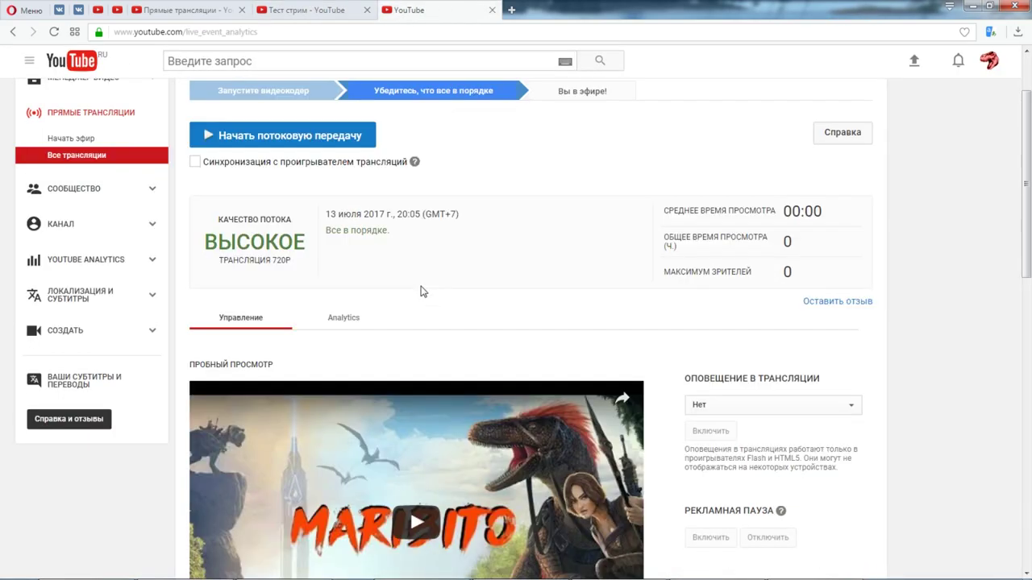
{"action": "left_click", "coordinate": [415, 427]}
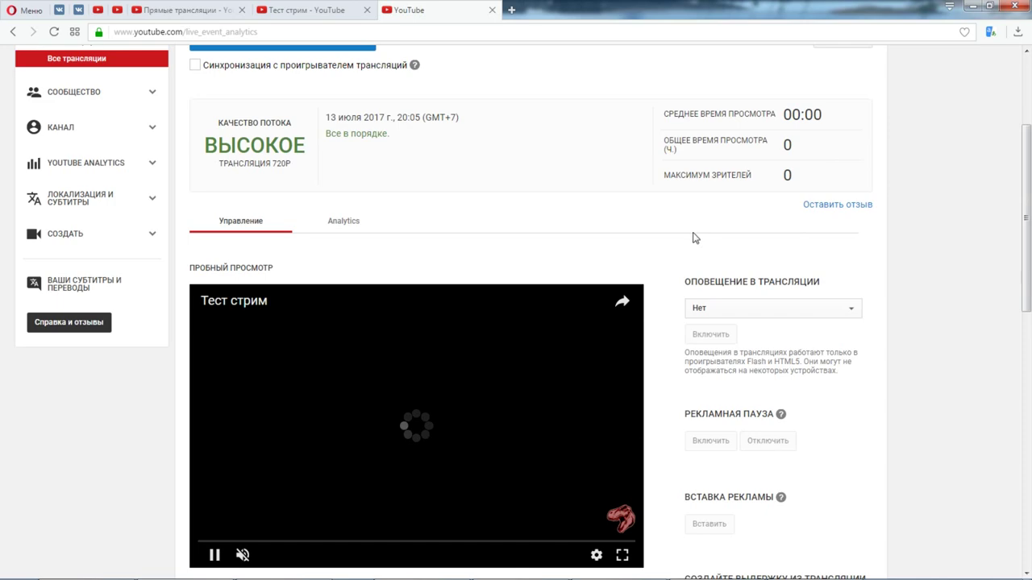
{"action": "left_click", "coordinate": [703, 555]}
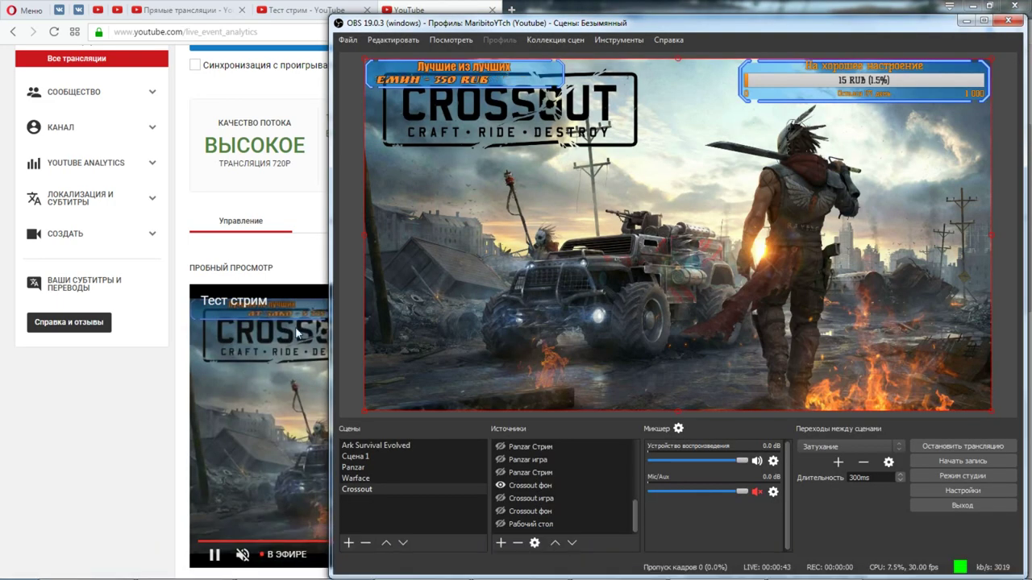
{"action": "left_click_drag", "start_coordinate": [590, 22], "coordinate": [995, 44]}
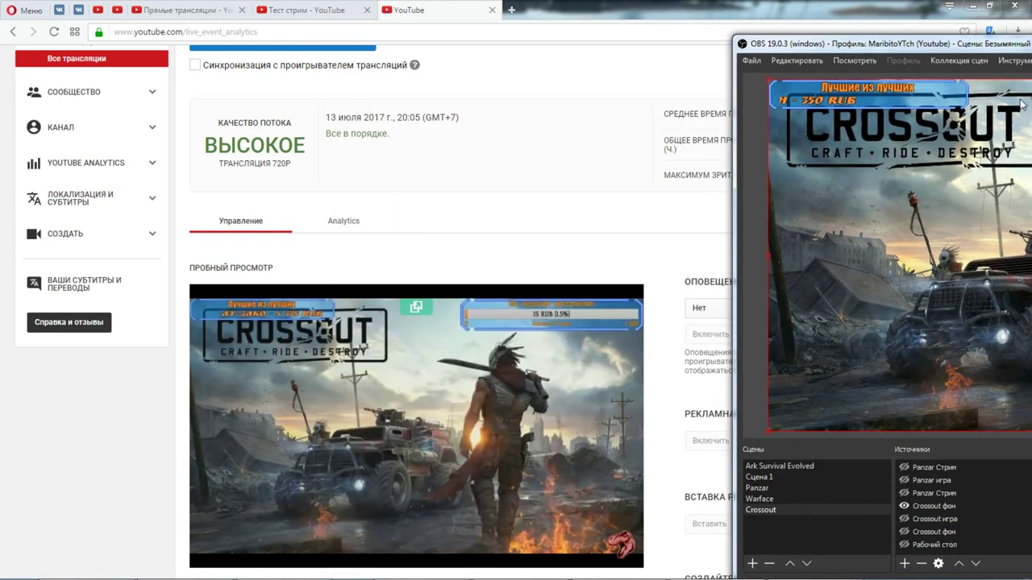
{"action": "left_click", "coordinate": [645, 223]}
{"action": "scroll", "coordinate": [397, 336], "scroll_direction": "down", "scroll_amount": 1}
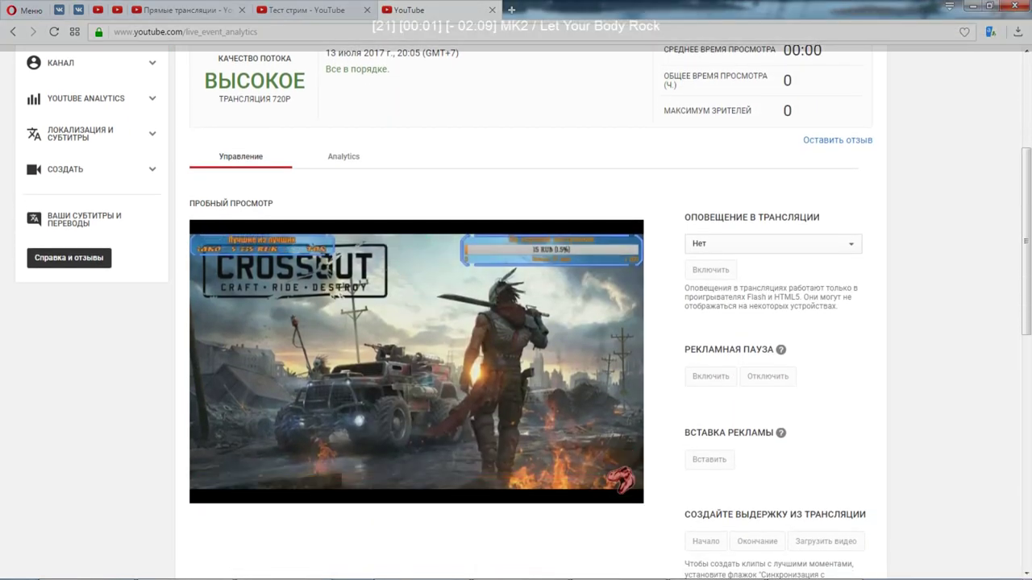
Place the OBS window beside the test preview and briefly show, then hide, the lower Panzar Стрим source.
{"action": "key", "text": "alt+Tab"}
{"action": "left_click_drag", "start_coordinate": [867, 27], "coordinate": [915, 32]}
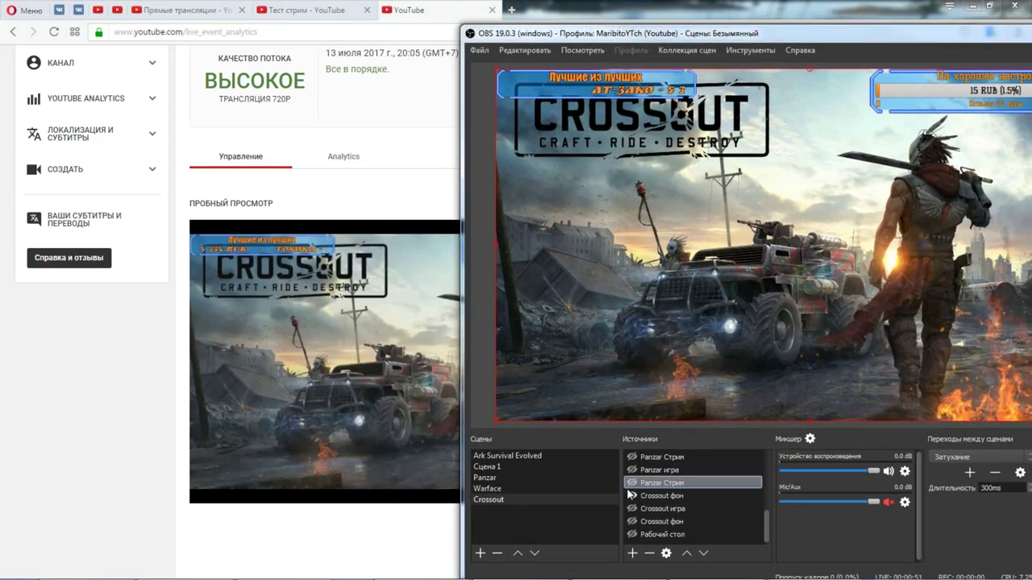
{"action": "left_click", "coordinate": [632, 486]}
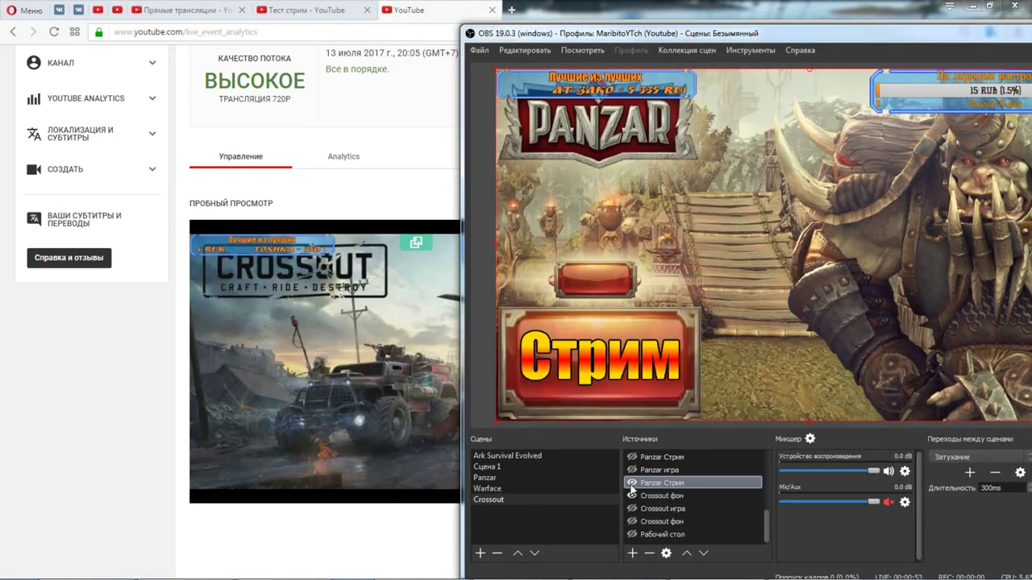
{"action": "left_click", "coordinate": [631, 484]}
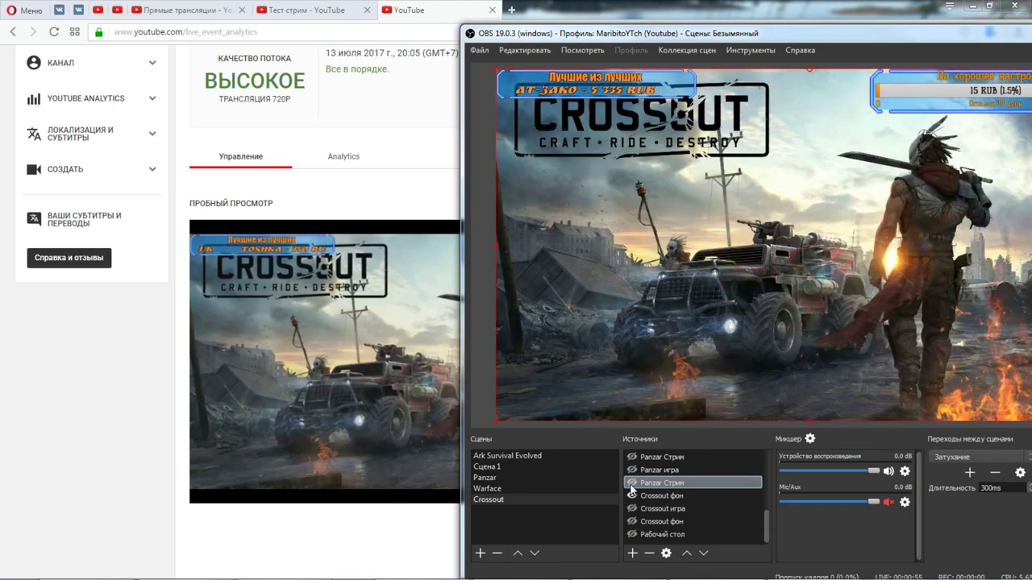
Briefly show and hide the CS GO фон source, then move the OBS window off the test preview.
{"action": "scroll", "coordinate": [631, 487], "scroll_direction": "up", "scroll_amount": 5}
{"action": "left_click", "coordinate": [643, 522]}
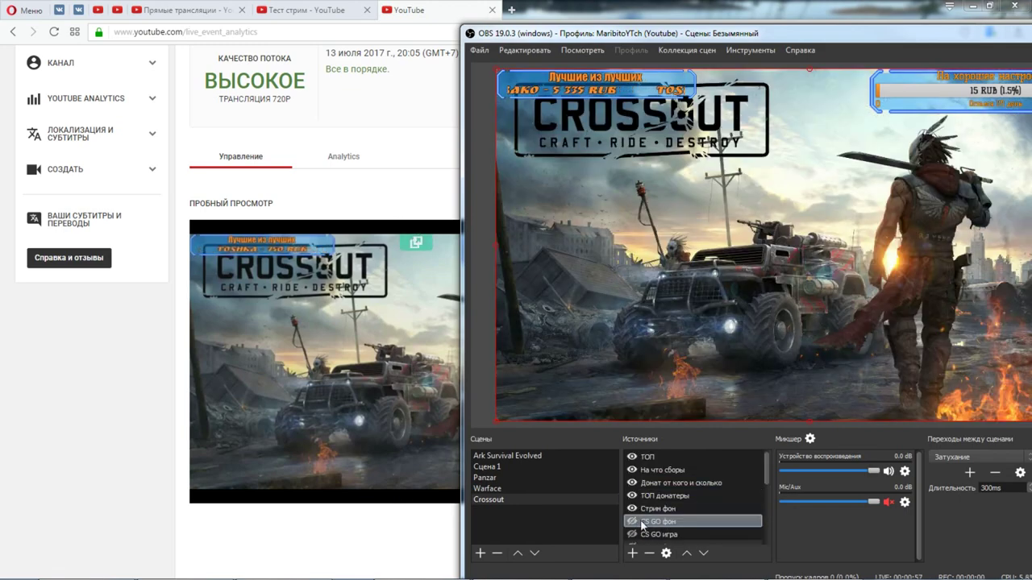
{"action": "left_click", "coordinate": [632, 522]}
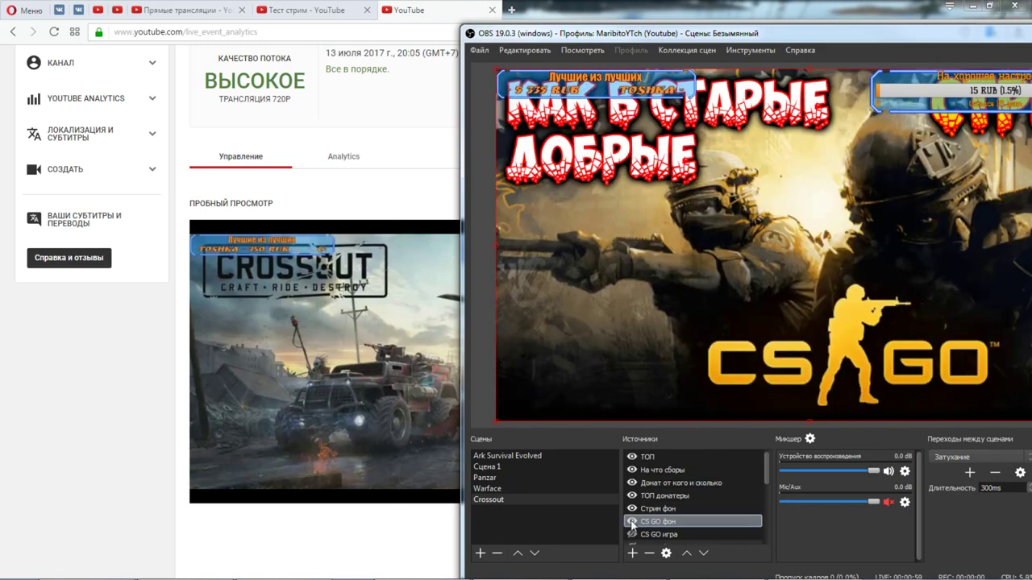
{"action": "left_click", "coordinate": [633, 522]}
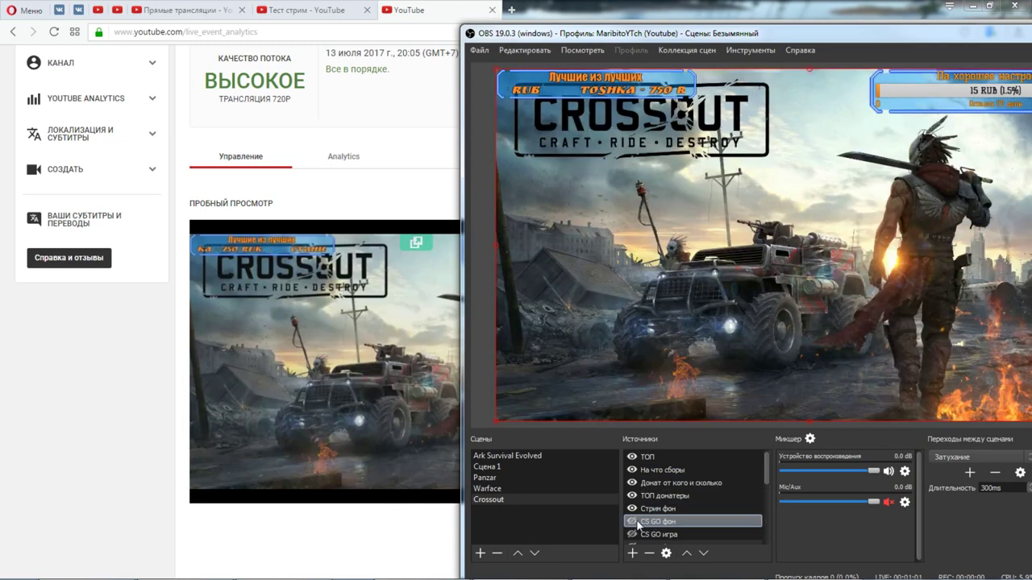
{"action": "left_click_drag", "start_coordinate": [714, 36], "coordinate": [1031, 36]}
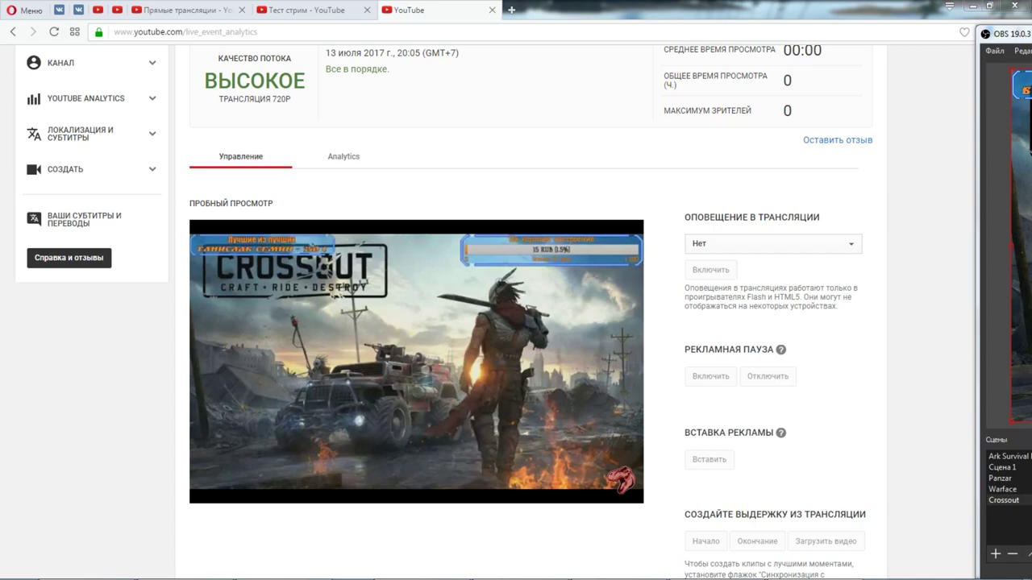
Briefly turn the test preview player's sound on, mute it again, and place the OBS window beside it for comparison.
{"action": "left_click", "coordinate": [242, 490]}
{"action": "left_click", "coordinate": [242, 490]}
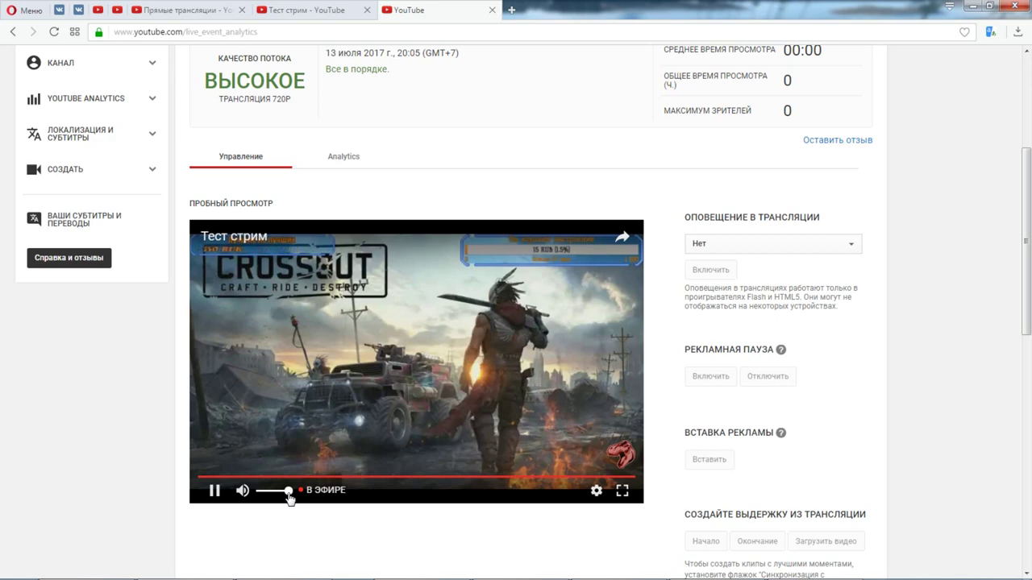
{"action": "left_click", "coordinate": [242, 490]}
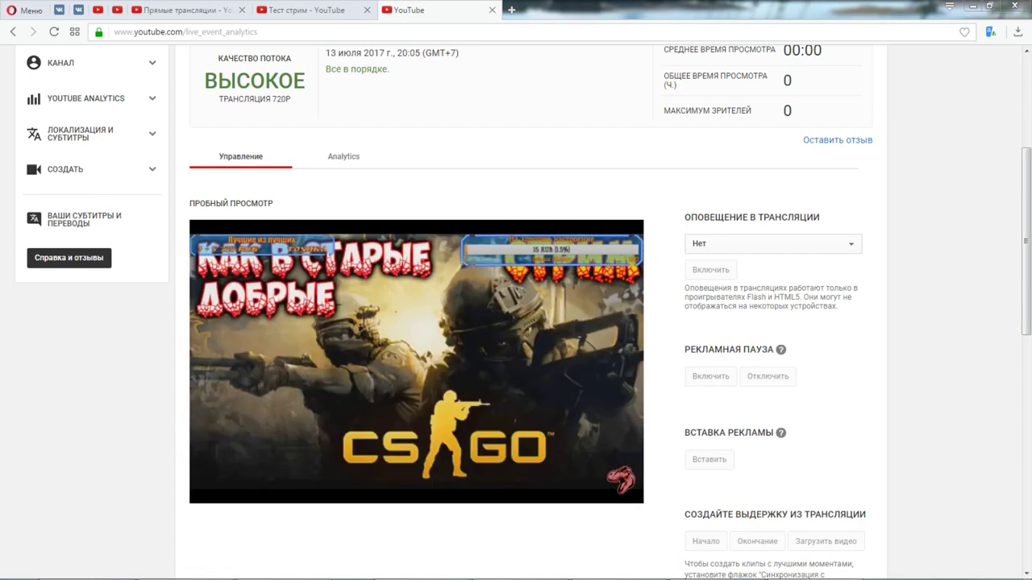
{"action": "left_click_drag", "start_coordinate": [1031, 41], "coordinate": [645, 23]}
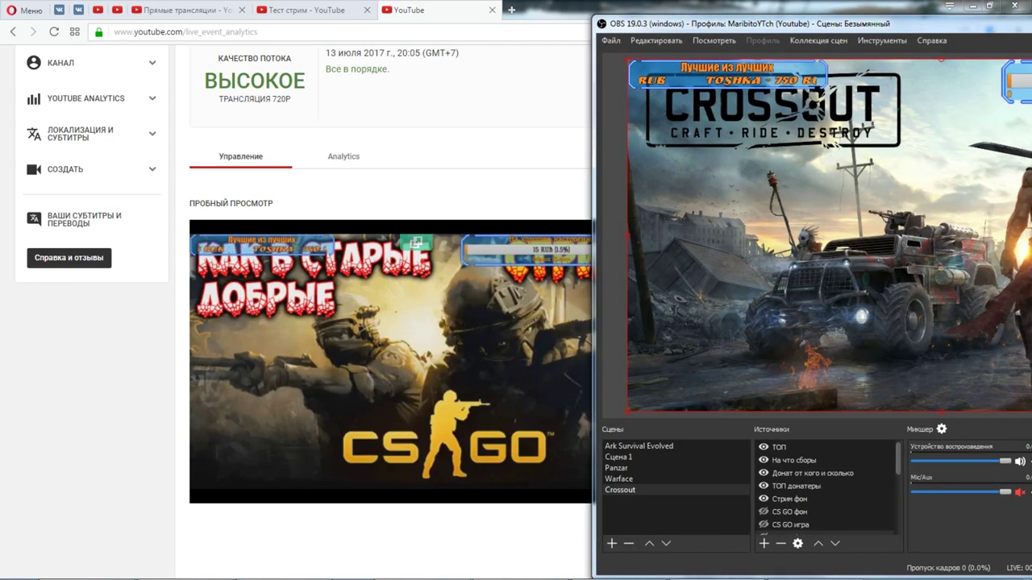
Start the Тест стрим broadcast from the live control panel, check the watch page, and confirm going live.
{"action": "scroll", "coordinate": [435, 177], "scroll_direction": "up", "scroll_amount": 3}
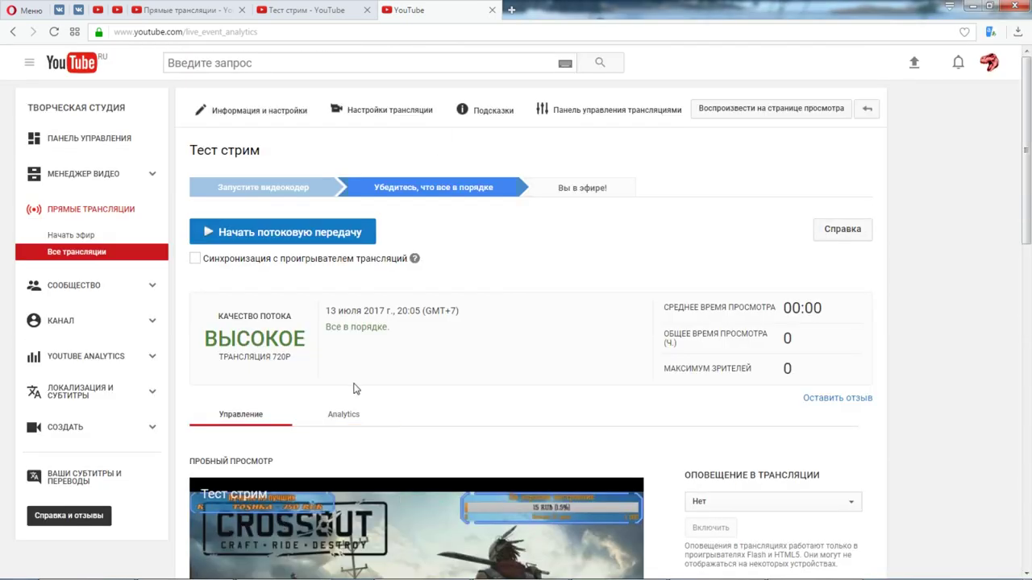
{"action": "scroll", "coordinate": [355, 389], "scroll_direction": "down", "scroll_amount": 2}
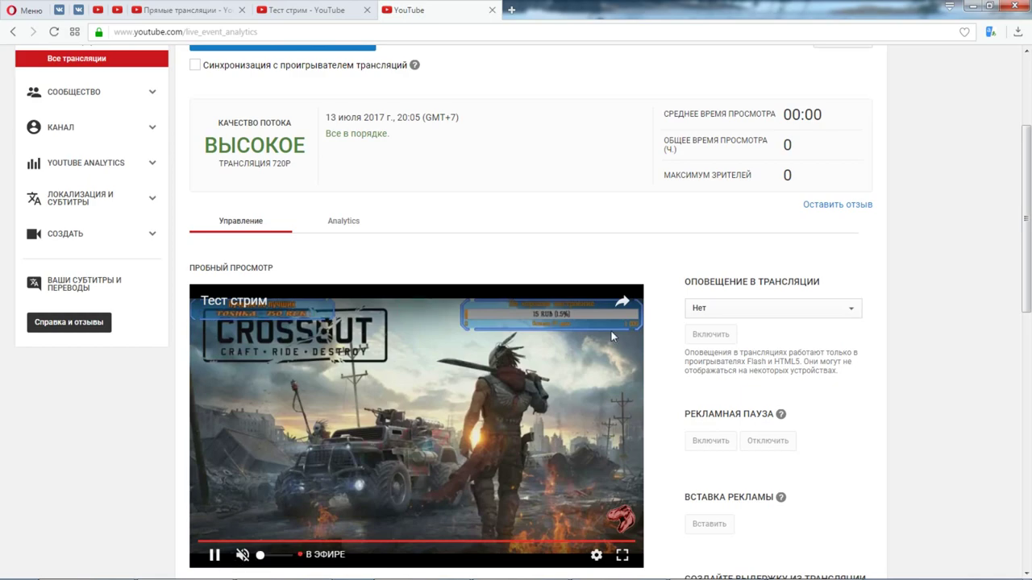
{"action": "scroll", "coordinate": [457, 191], "scroll_direction": "up", "scroll_amount": 2}
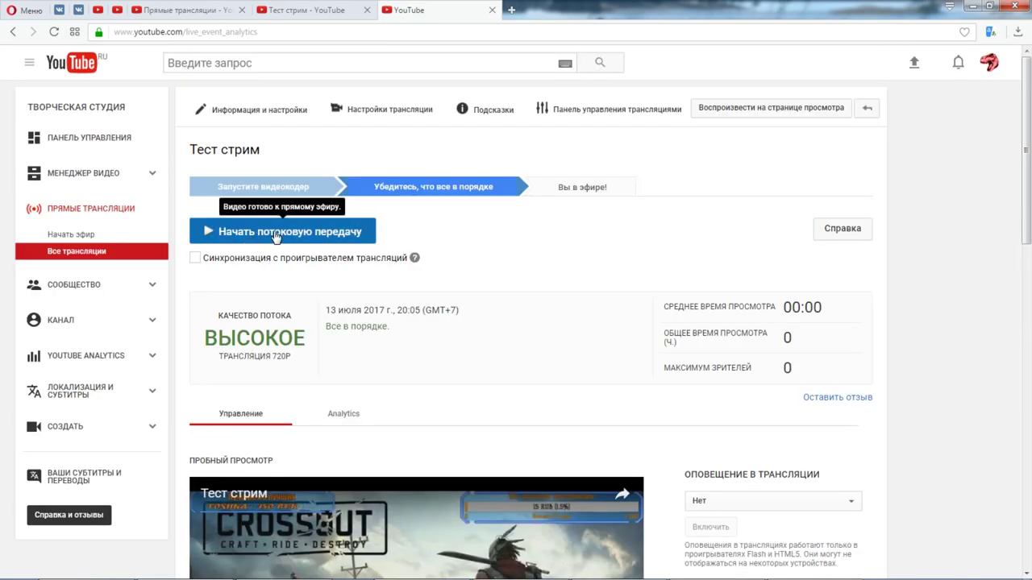
{"action": "left_click", "coordinate": [276, 235]}
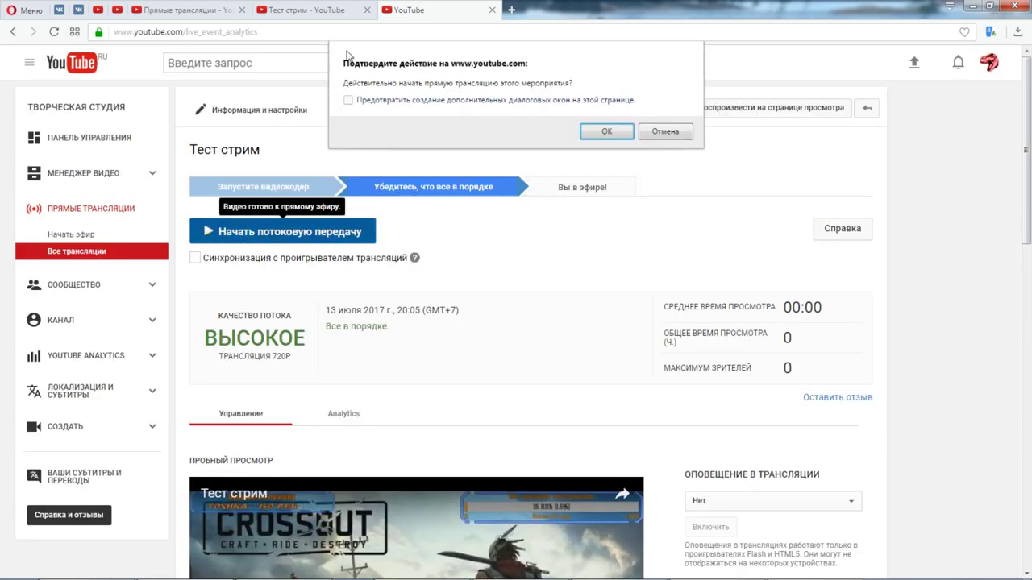
{"action": "left_click", "coordinate": [297, 17]}
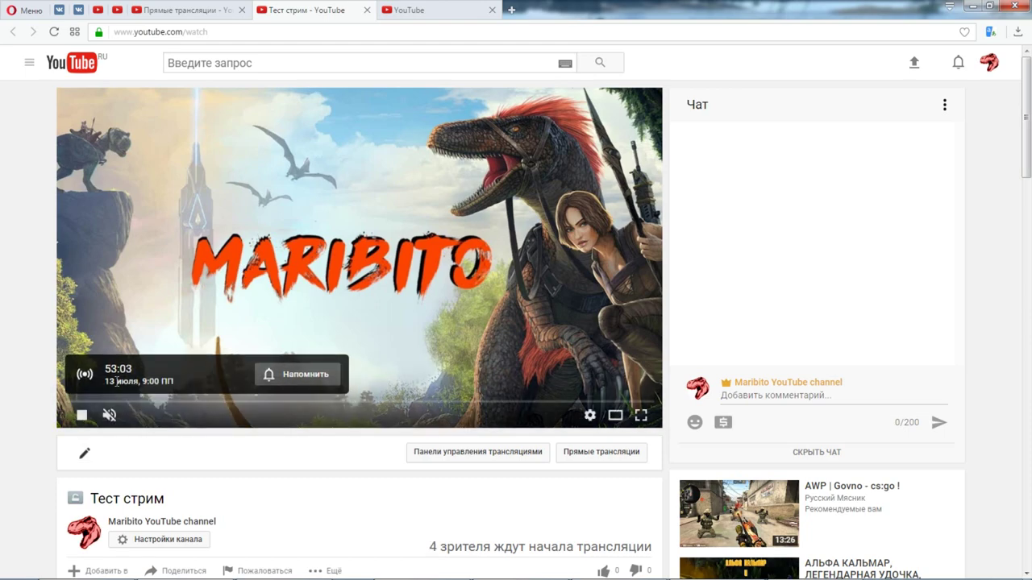
{"action": "left_click", "coordinate": [414, 11]}
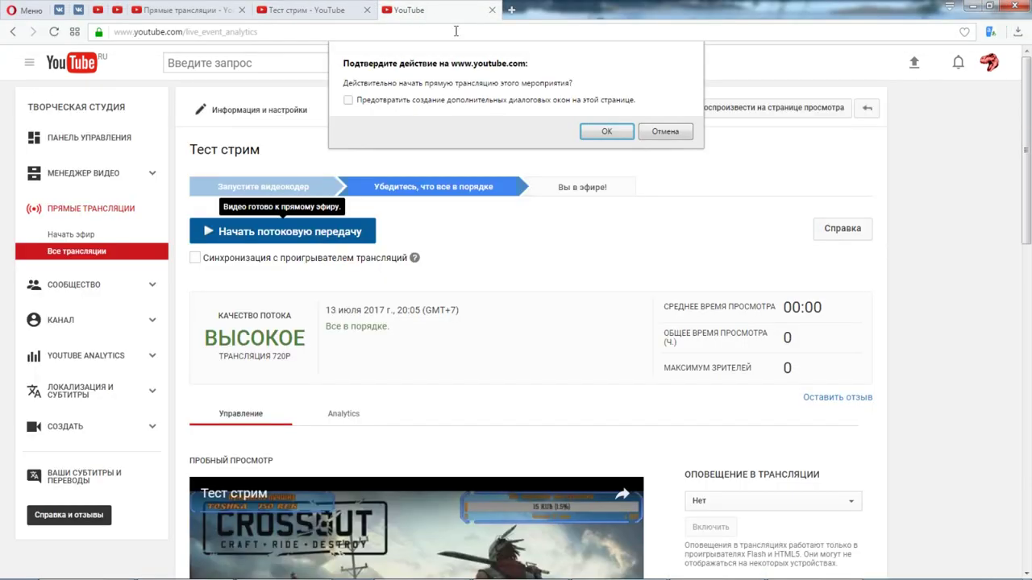
{"action": "left_click", "coordinate": [603, 131]}
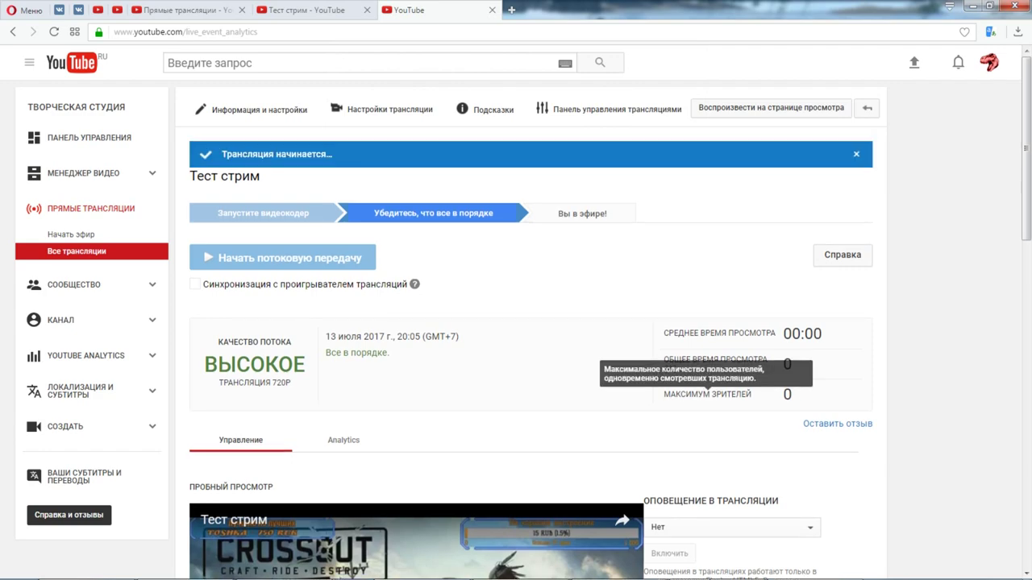
Switch to the Тест стрим watch page in Yandex Browser, place it beside the control panel and watch the broadcast.
{"action": "mouse_move", "coordinate": [385, 545]}
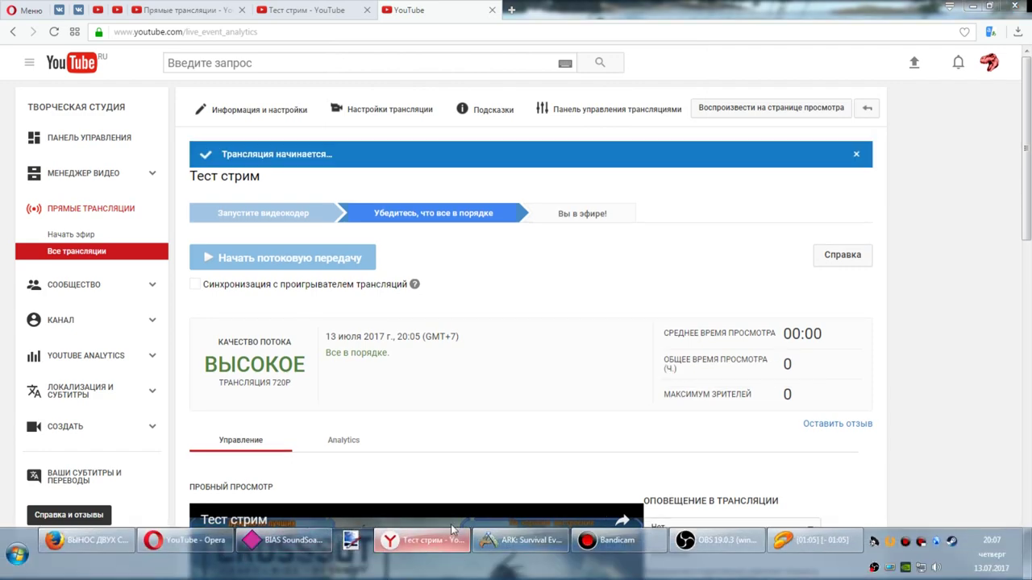
{"action": "left_click_drag", "start_coordinate": [1031, 12], "coordinate": [661, 49]}
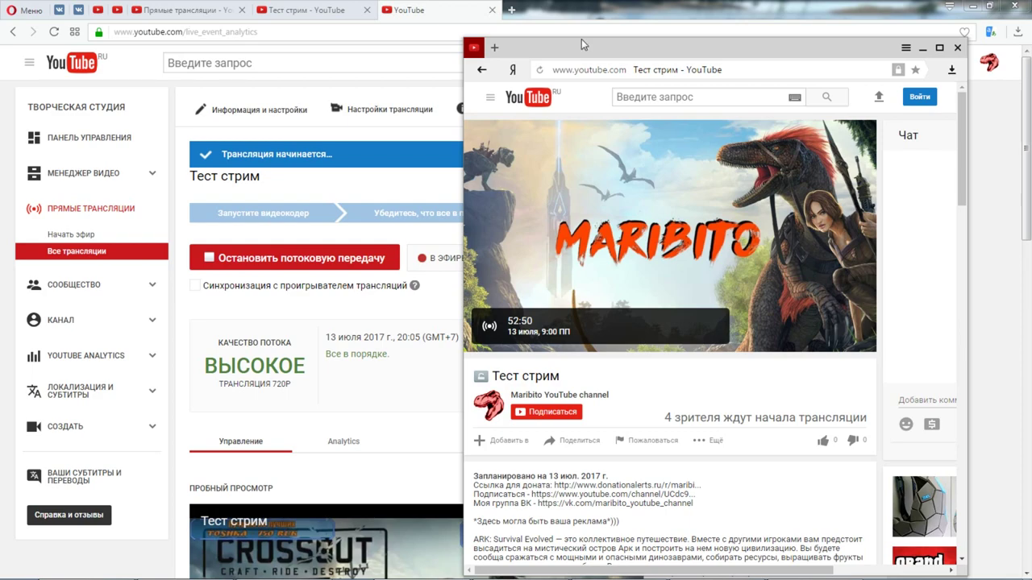
{"action": "left_click_drag", "start_coordinate": [591, 47], "coordinate": [686, 40]}
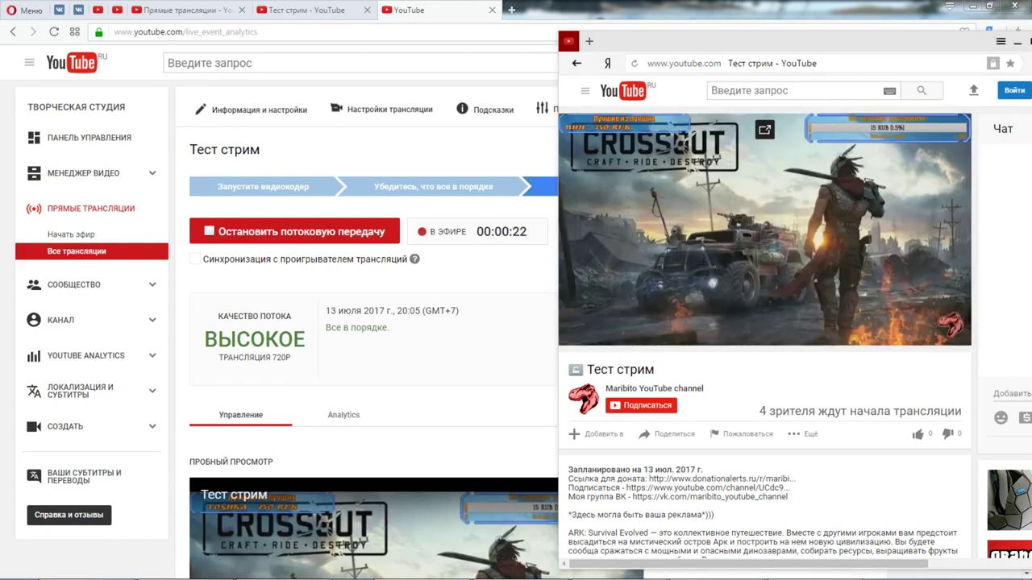
{"action": "mouse_move", "coordinate": [641, 337]}
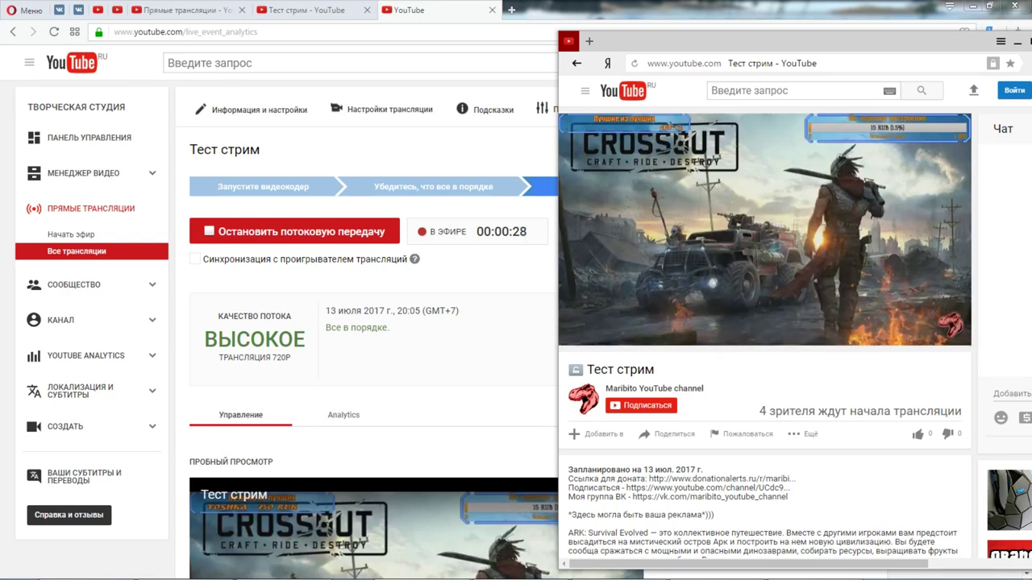
Switch to OBS, unmute Mic/Aux in the mixer, and move the OBS window off the watch page.
{"action": "key", "text": "alt+Tab"}
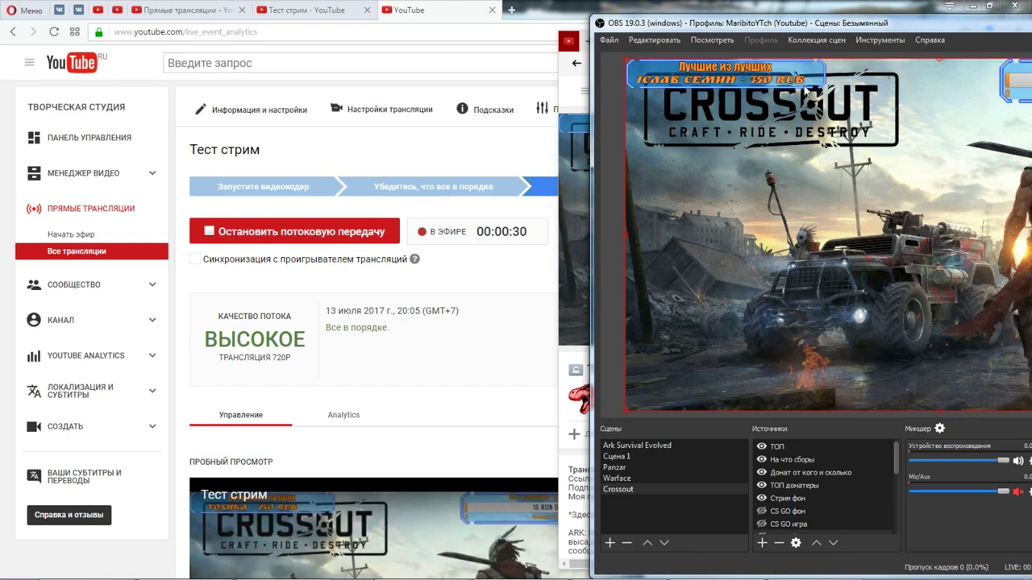
{"action": "left_click_drag", "start_coordinate": [797, 23], "coordinate": [736, 22]}
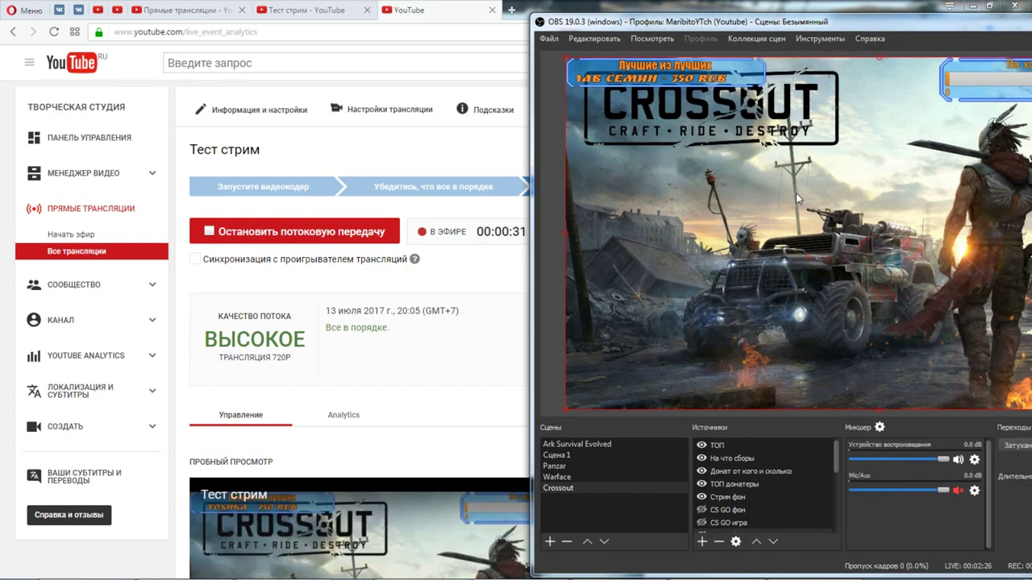
{"action": "left_click", "coordinate": [956, 493]}
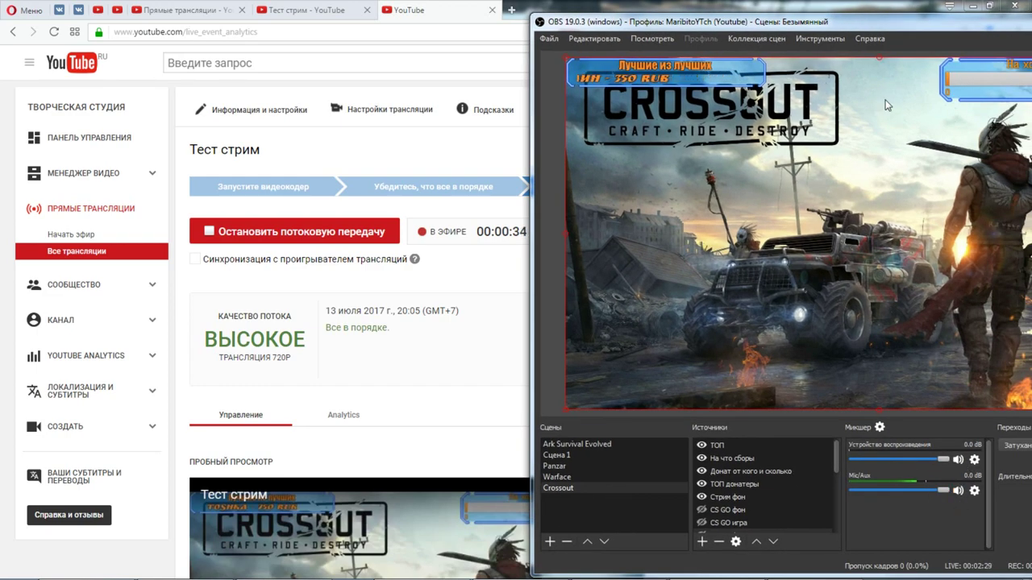
{"action": "left_click_drag", "start_coordinate": [858, 31], "coordinate": [939, 30]}
{"action": "left_click_drag", "start_coordinate": [955, 52], "coordinate": [969, 41]}
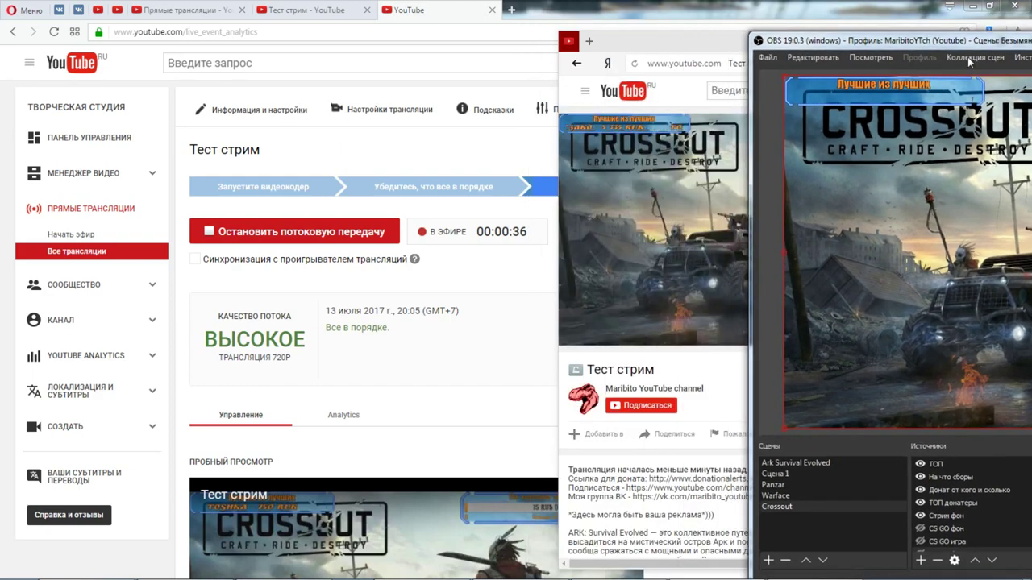
Check the Yandex Browser watch page, mute Mic/Aux again in OBS, and move the OBS window aside.
{"action": "left_click", "coordinate": [645, 47]}
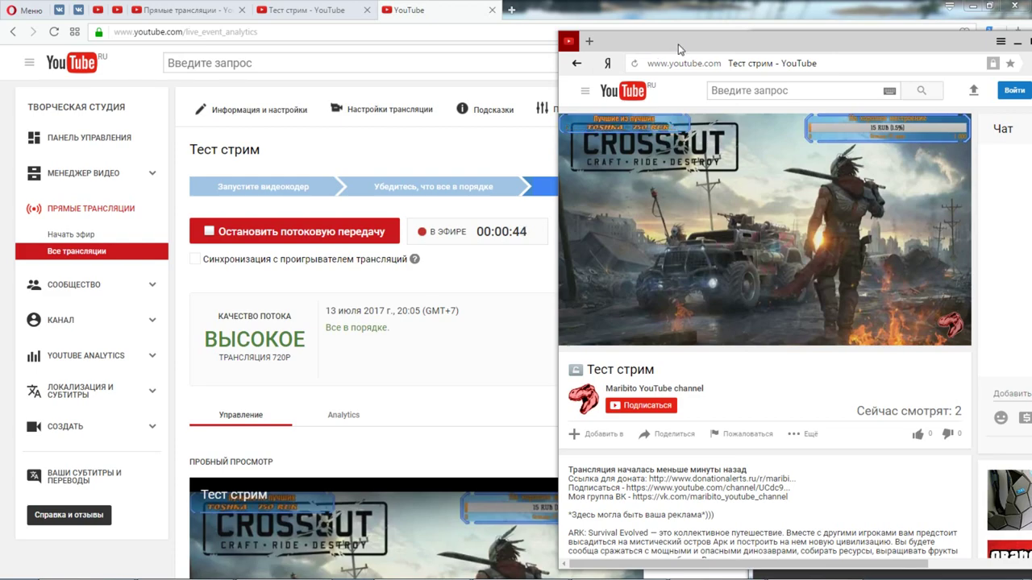
{"action": "left_click_drag", "start_coordinate": [1031, 43], "coordinate": [847, 22]}
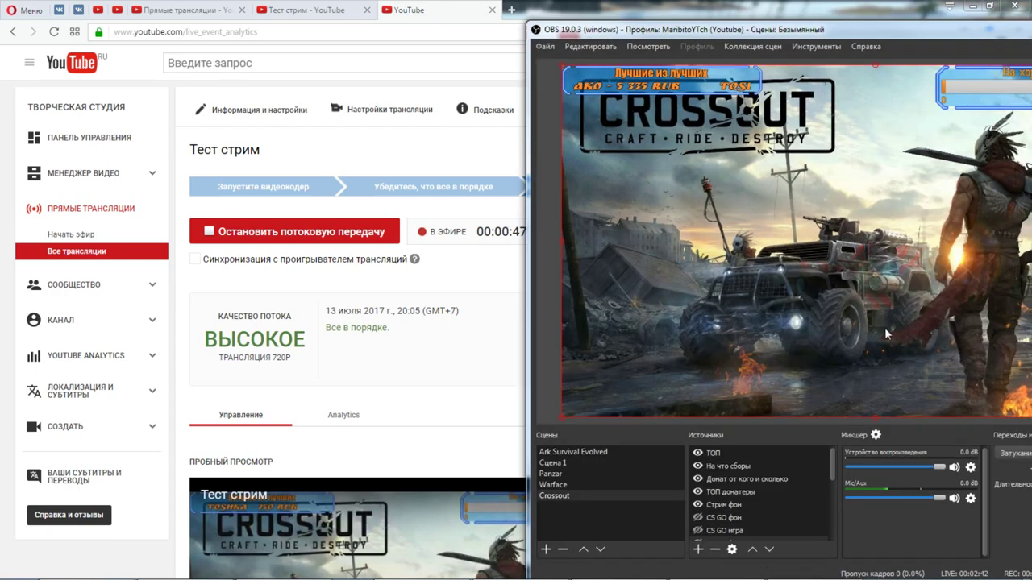
{"action": "left_click", "coordinate": [956, 500]}
{"action": "key", "text": "alt+Tab"}
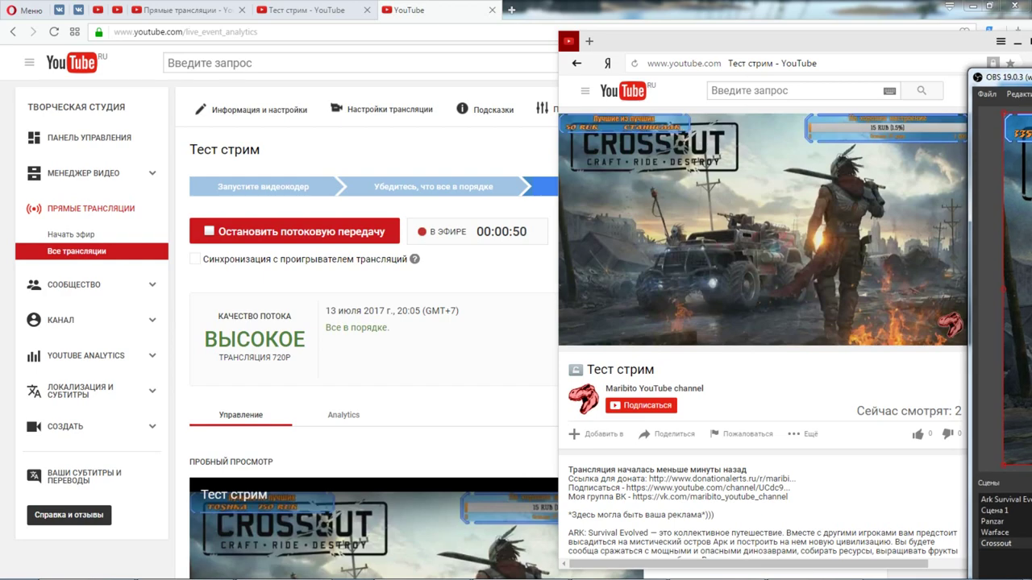
{"action": "left_click_drag", "start_coordinate": [1031, 67], "coordinate": [1014, 66]}
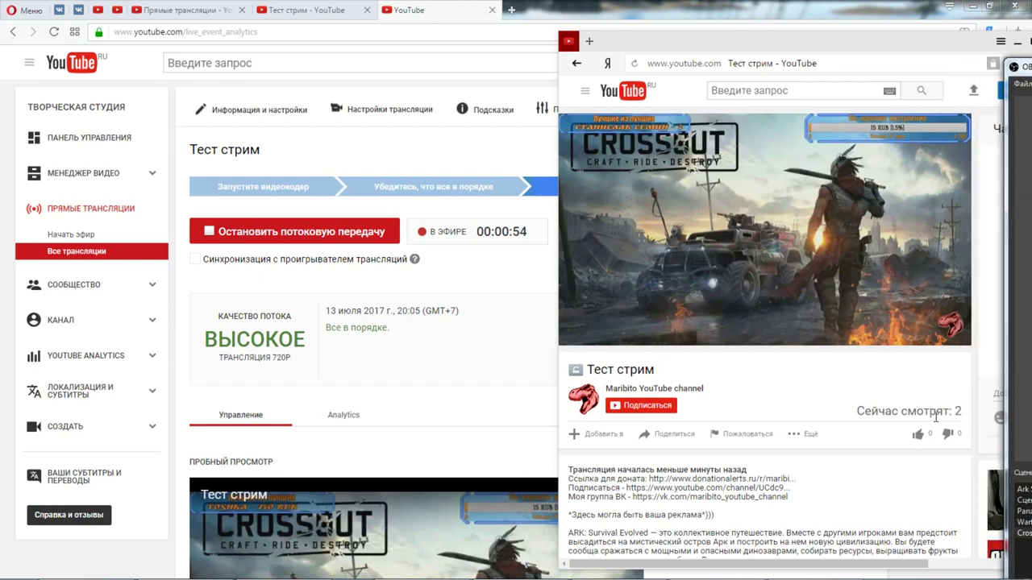
Close the Тест стрим watch page in Opera and check the broadcast's picture and sound in the Yandex Browser window.
{"action": "left_click", "coordinate": [287, 15]}
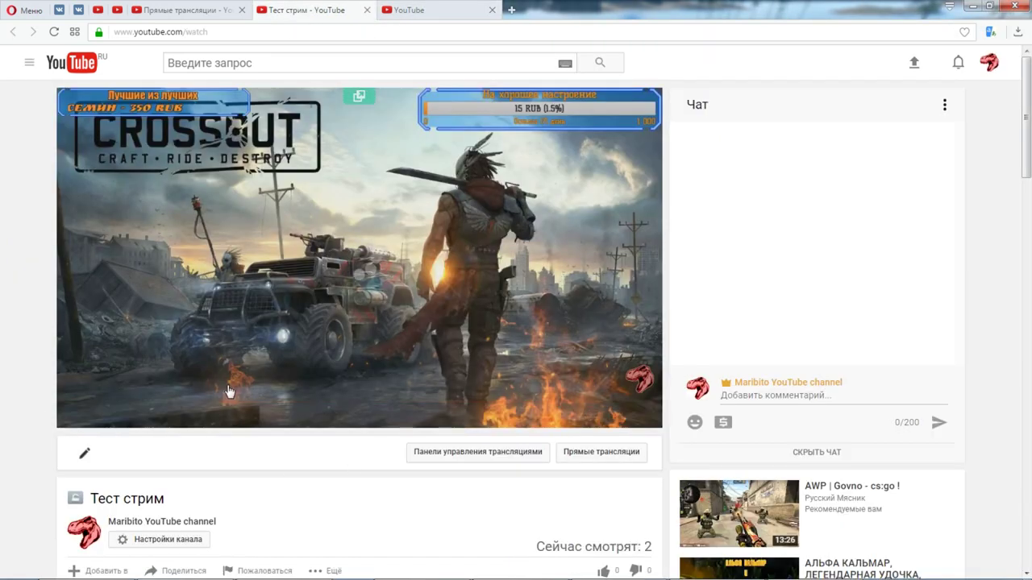
{"action": "key", "text": "ctrl+w"}
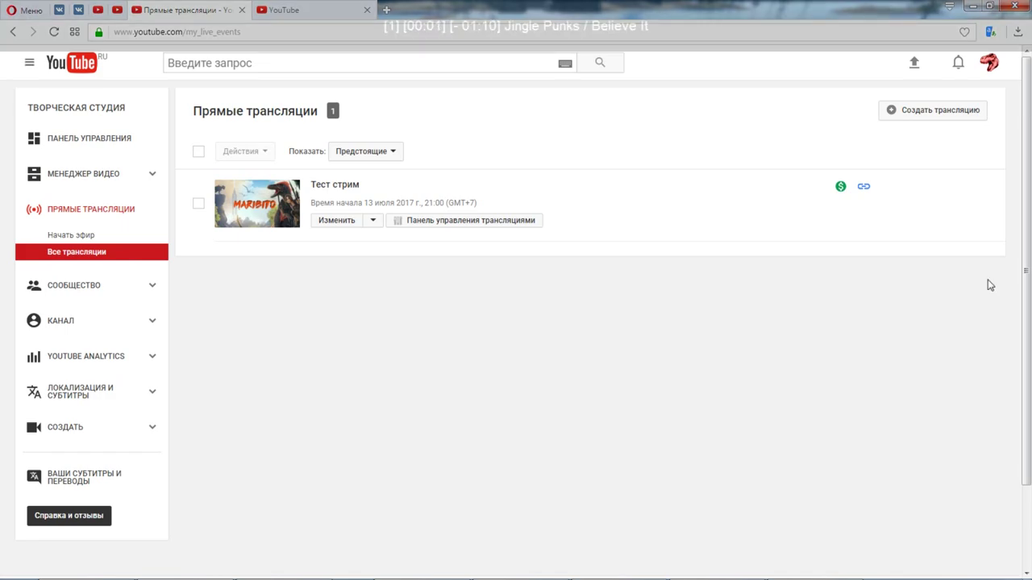
{"action": "mouse_move", "coordinate": [511, 535]}
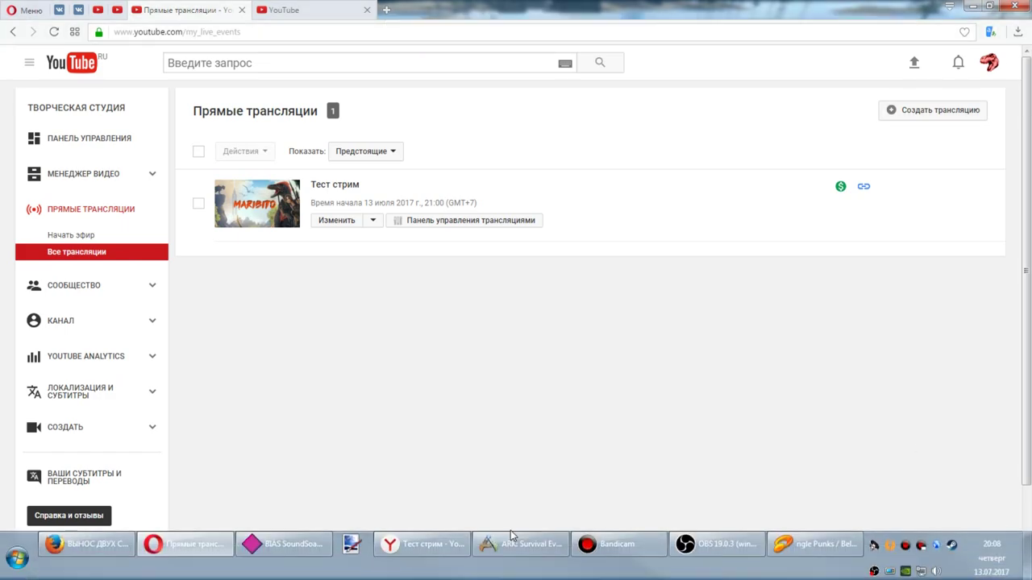
{"action": "left_click", "coordinate": [409, 546]}
{"action": "left_click", "coordinate": [408, 546]}
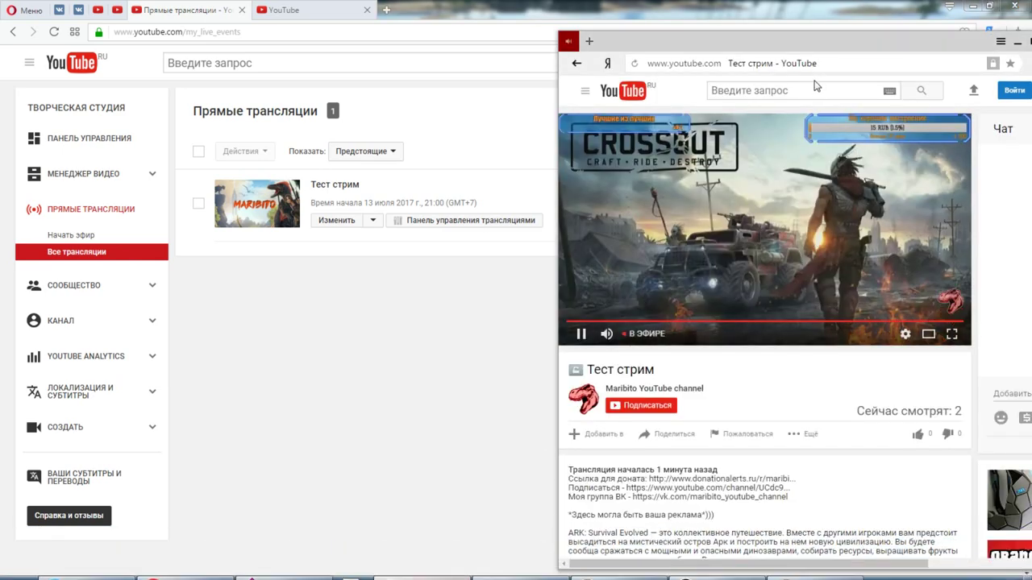
{"action": "left_click_drag", "start_coordinate": [774, 37], "coordinate": [556, 34]}
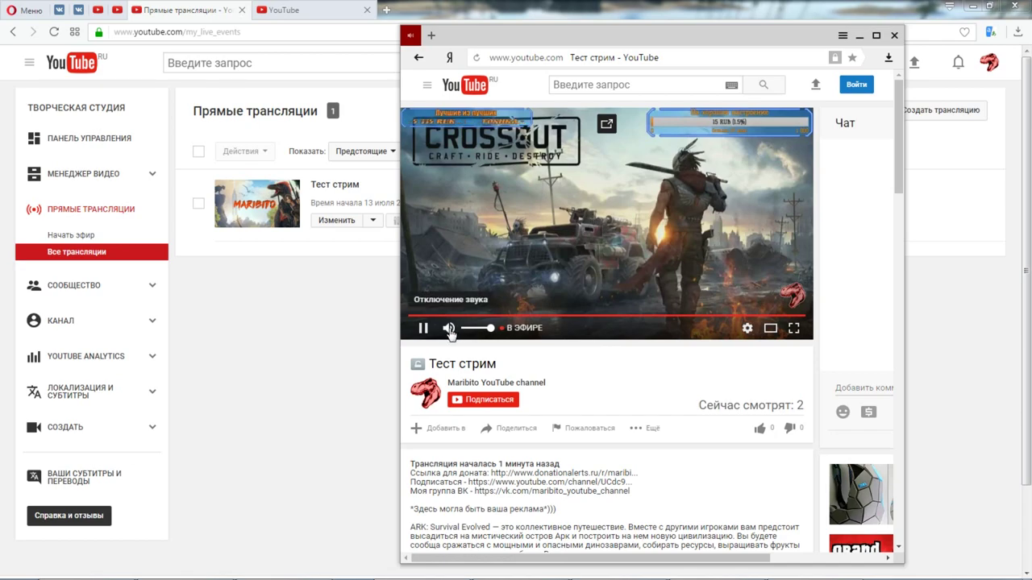
{"action": "left_click_drag", "start_coordinate": [814, 44], "coordinate": [835, 41]}
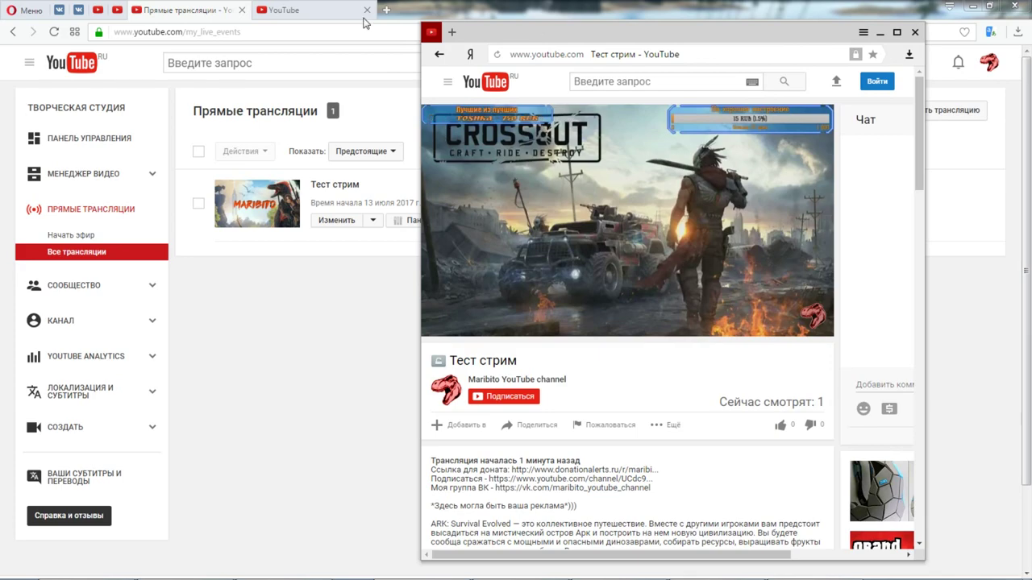
Return to the Прямые трансляции list in Opera and refresh it to check the status of Тест стрим.
{"action": "left_click", "coordinate": [200, 22]}
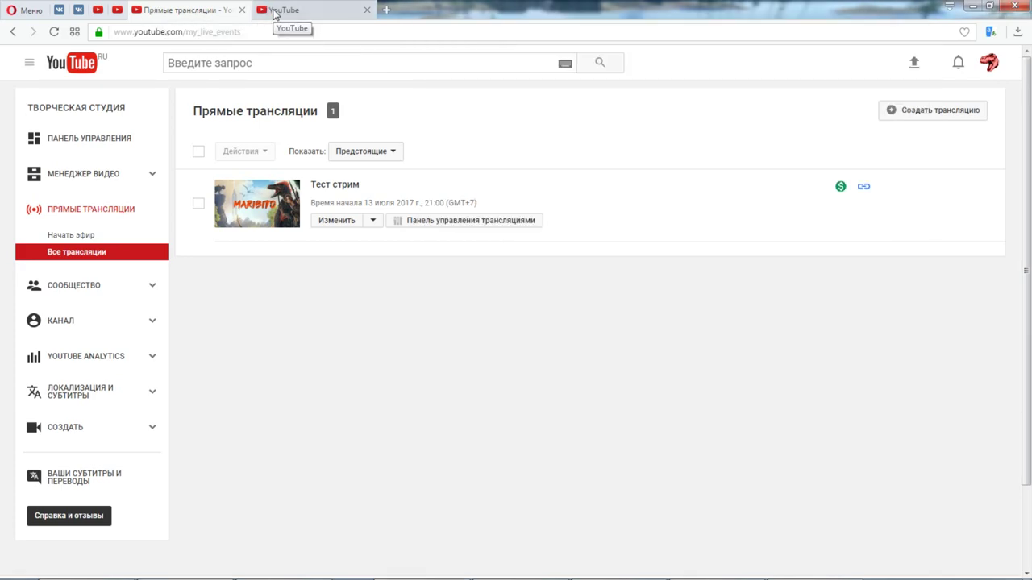
{"action": "left_click", "coordinate": [285, 16]}
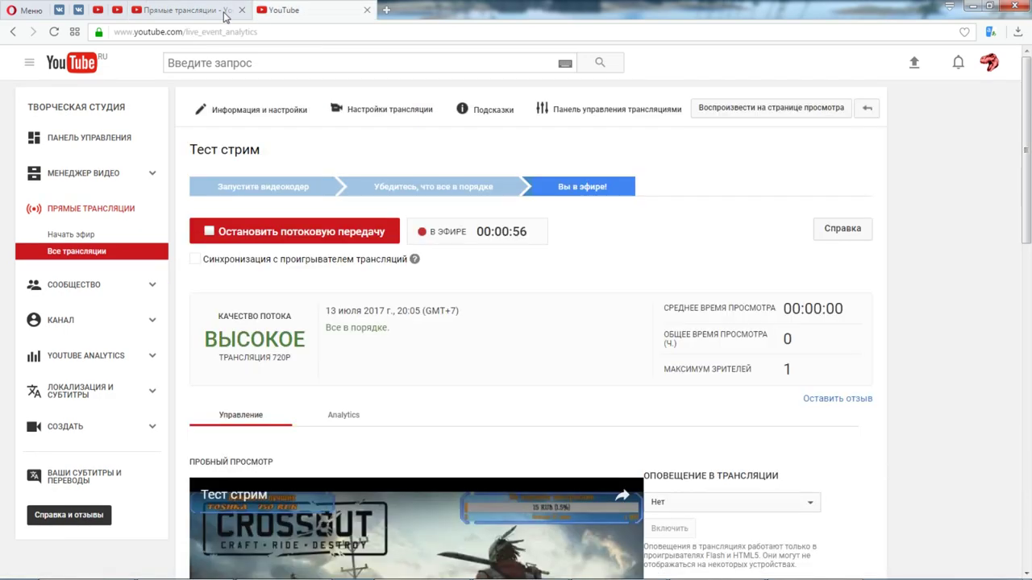
{"action": "left_click", "coordinate": [227, 15]}
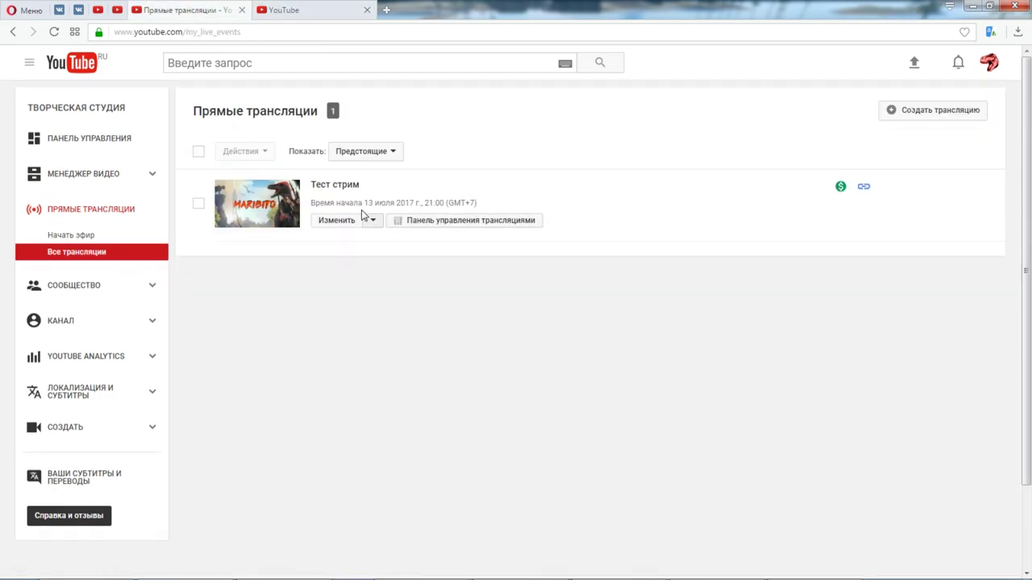
{"action": "left_click", "coordinate": [54, 33]}
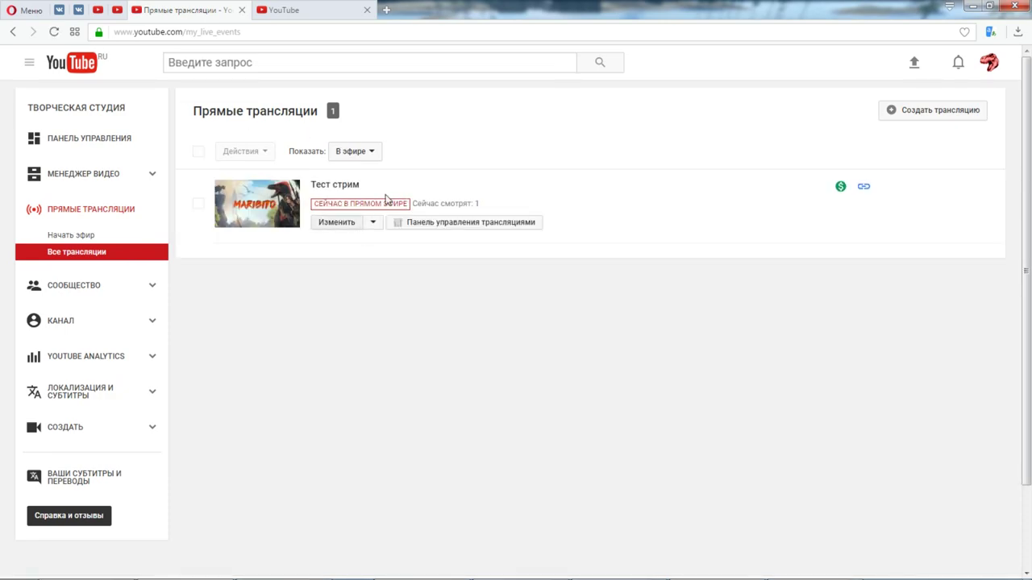
Look at the Начать эфир page, return to Все трансляции, and switch back to the Тест стрим control panel.
{"action": "left_click", "coordinate": [96, 238]}
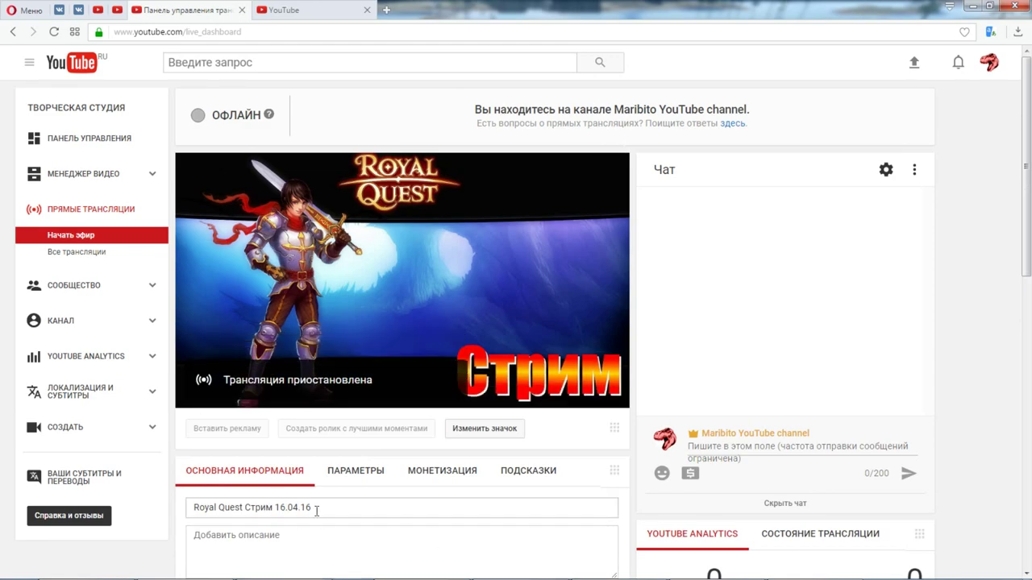
{"action": "left_click", "coordinate": [92, 254]}
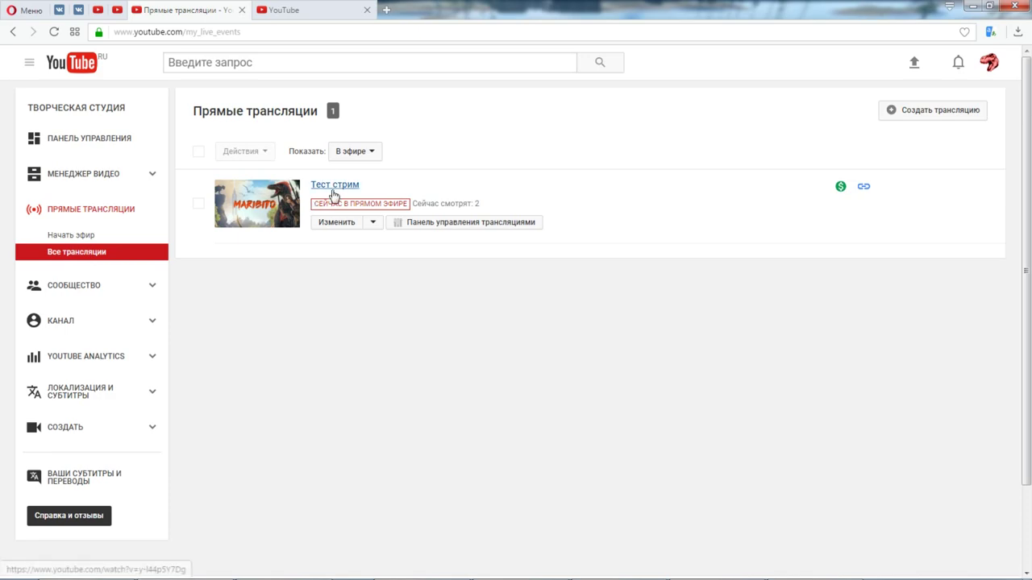
{"action": "left_click", "coordinate": [281, 11]}
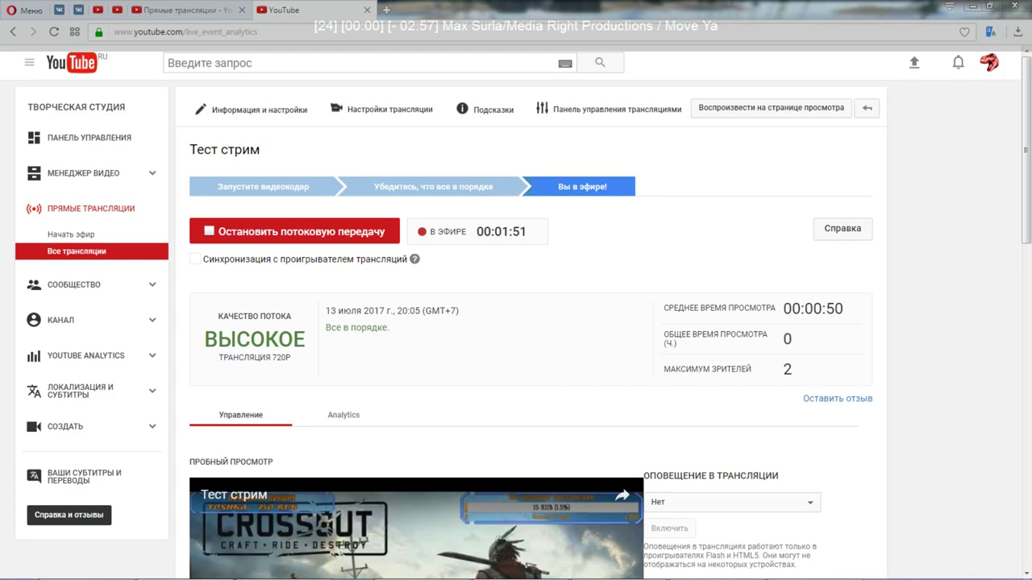
Bring the OBS window into view and check the live Тест стрим watch page in Yandex Browser before minimising that browser.
{"action": "left_click_drag", "start_coordinate": [1031, 17], "coordinate": [676, 30]}
{"action": "mouse_move", "coordinate": [435, 557]}
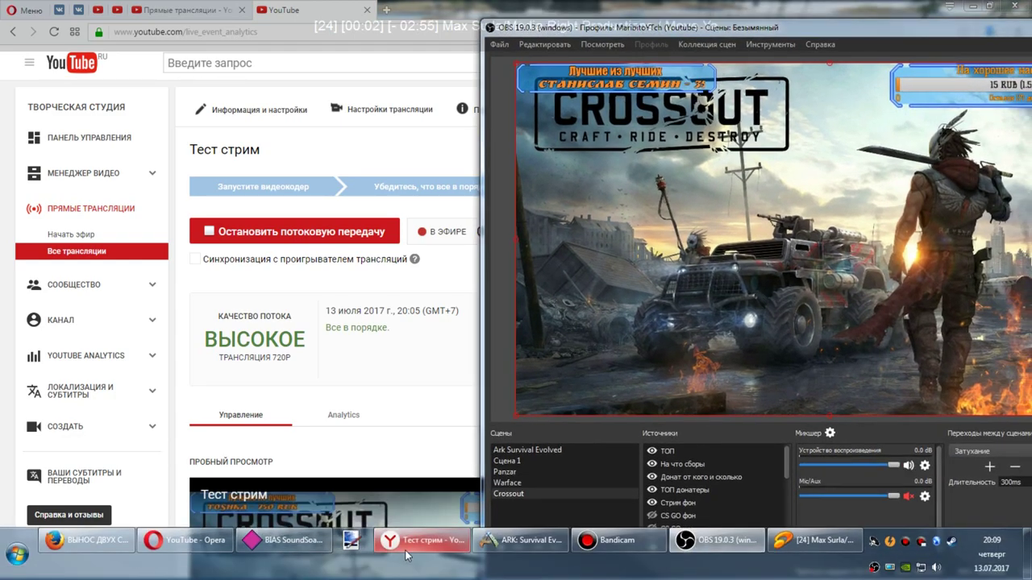
{"action": "left_click", "coordinate": [415, 472]}
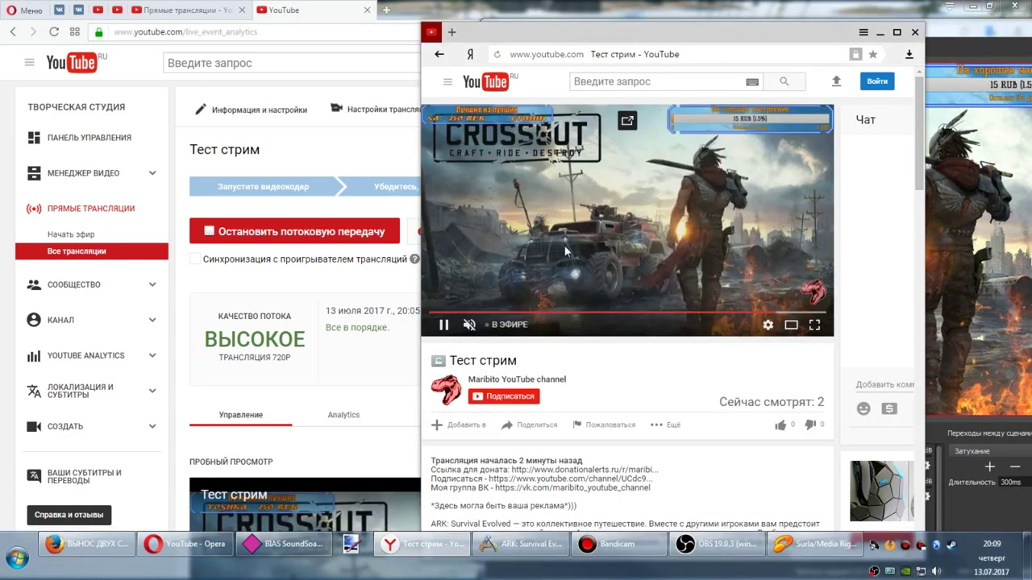
{"action": "left_click", "coordinate": [881, 33]}
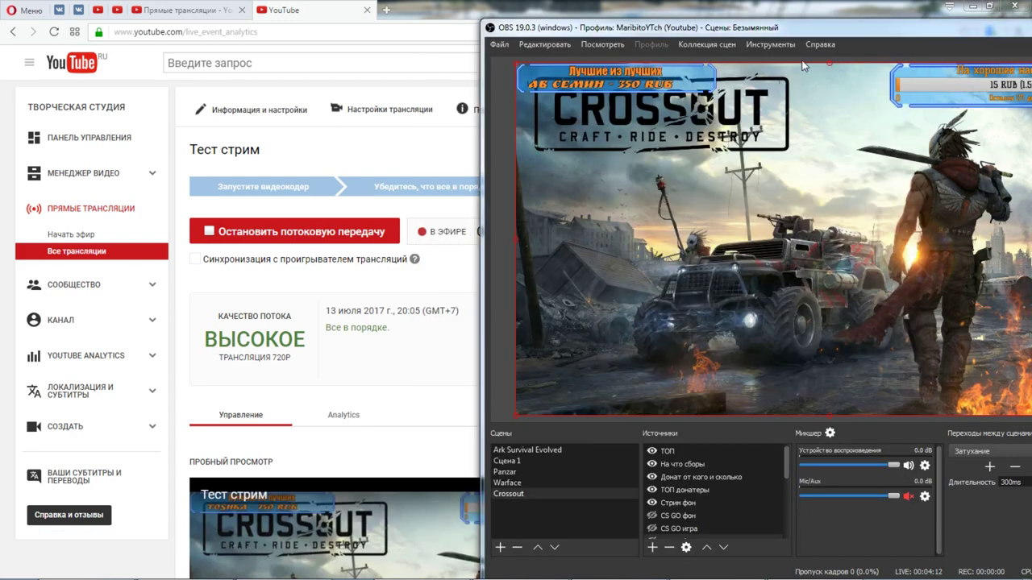
Stop the stream in OBS, move its window aside, and return to the Тест стрим control panel in Opera.
{"action": "left_click_drag", "start_coordinate": [718, 21], "coordinate": [494, 26]}
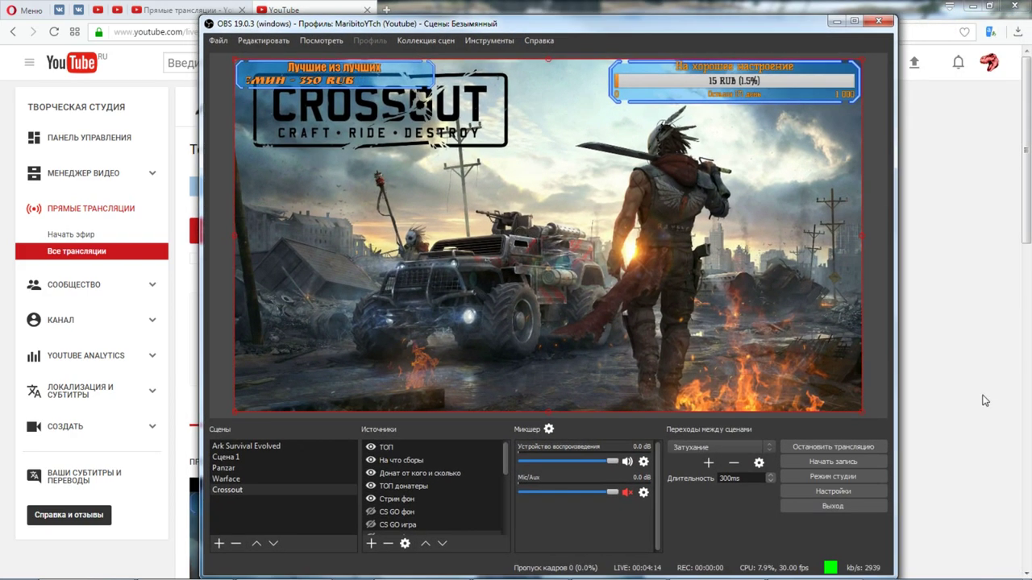
{"action": "left_click", "coordinate": [863, 445]}
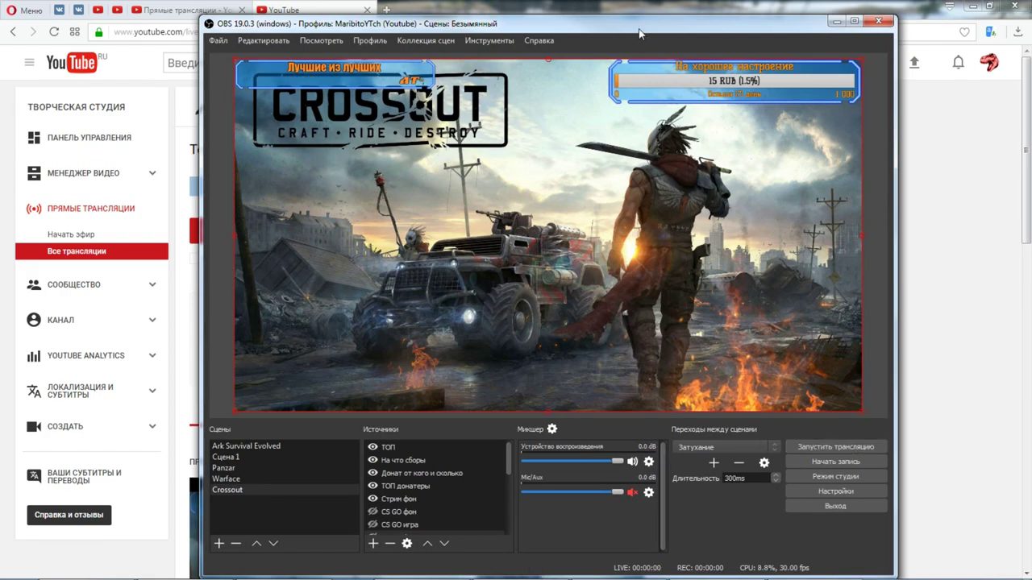
{"action": "left_click_drag", "start_coordinate": [495, 23], "coordinate": [1013, 39]}
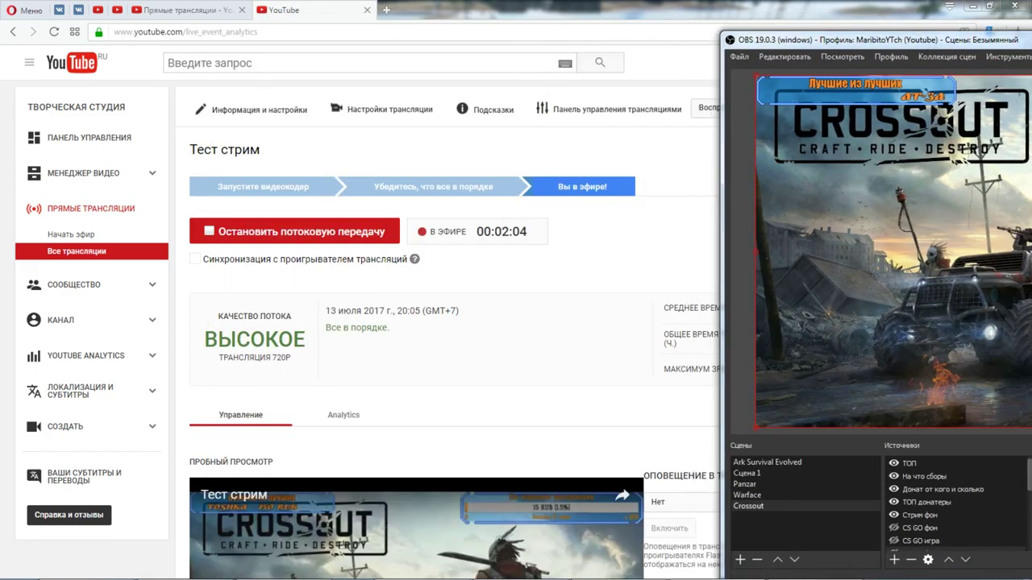
{"action": "left_click", "coordinate": [577, 239]}
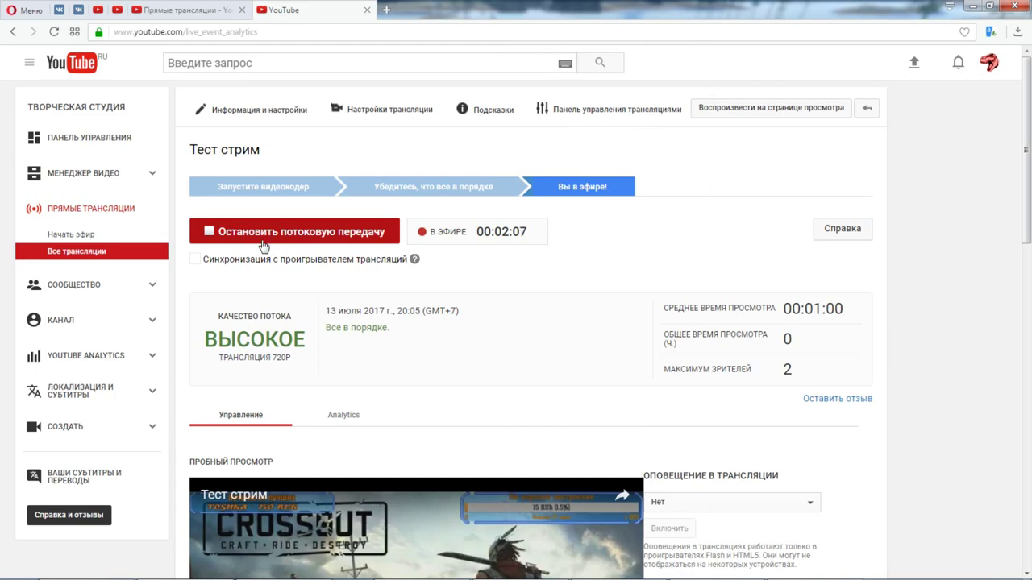
{"action": "left_click_drag", "start_coordinate": [1031, 50], "coordinate": [473, 56]}
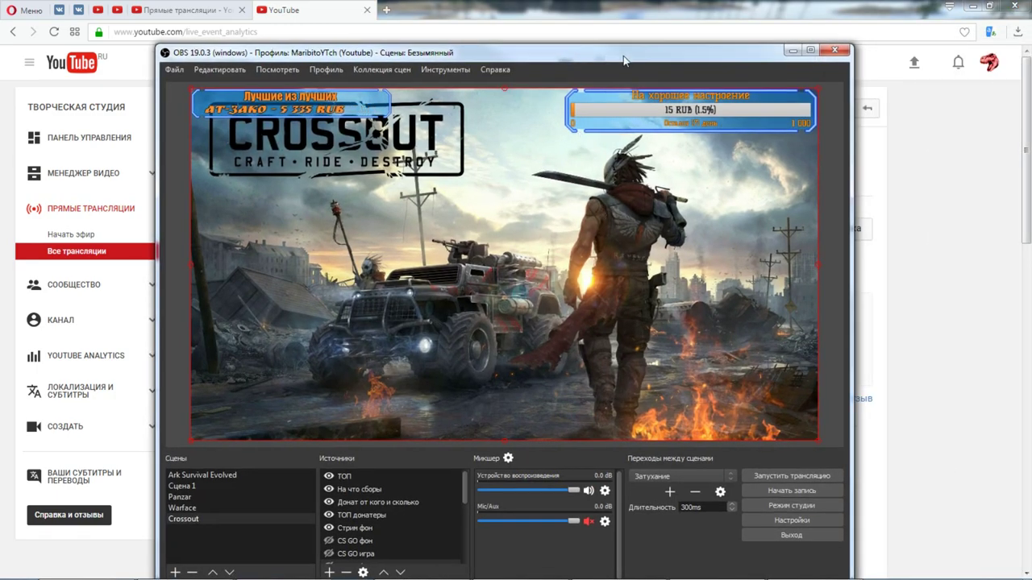
{"action": "left_click_drag", "start_coordinate": [622, 55], "coordinate": [1031, 22]}
{"action": "left_click", "coordinate": [500, 176]}
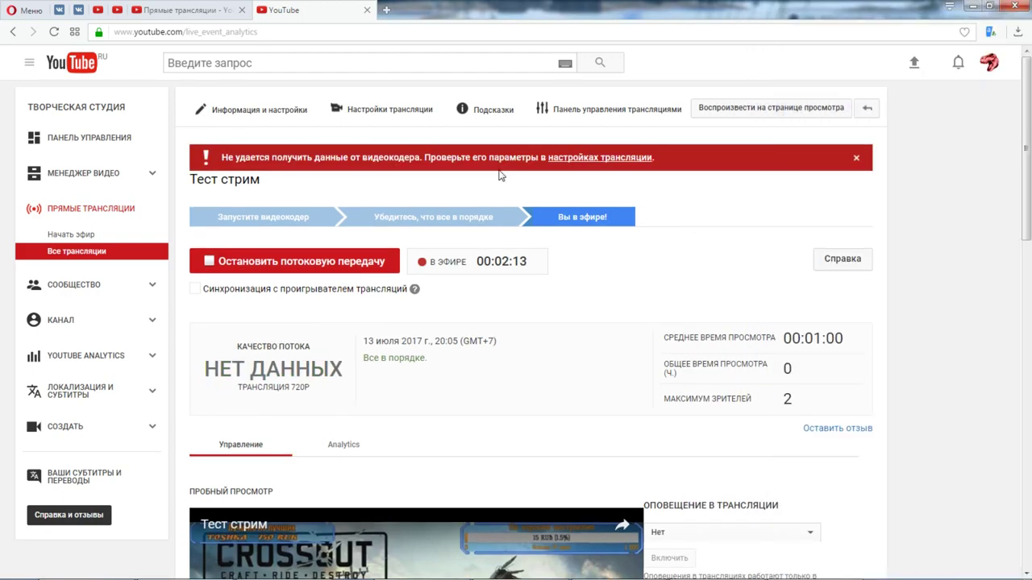
End the Тест стрим broadcast from its YouTube control panel, confirm stopping it, and look over the finished broadcast's page.
{"action": "left_click", "coordinate": [338, 264]}
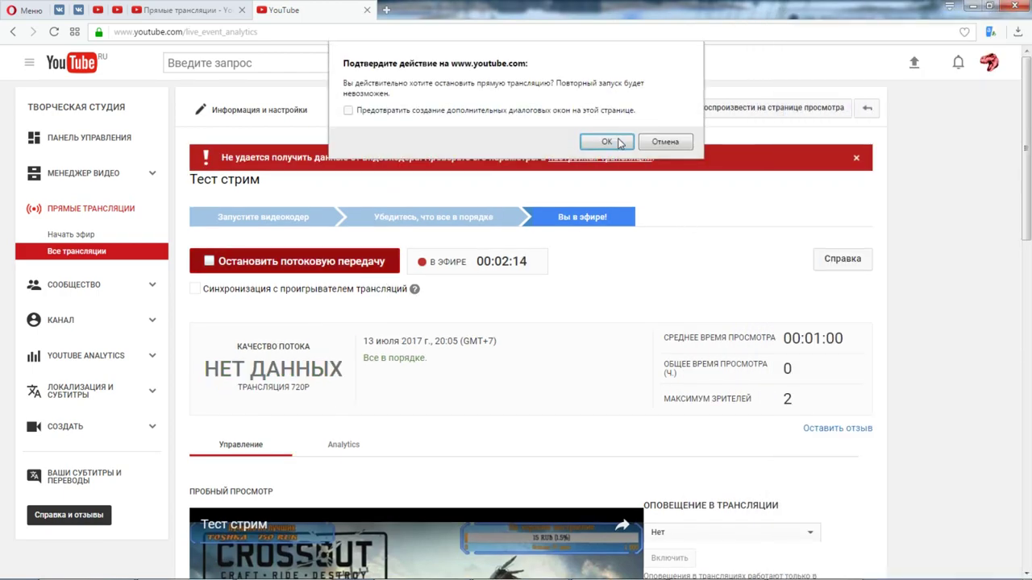
{"action": "left_click", "coordinate": [619, 142]}
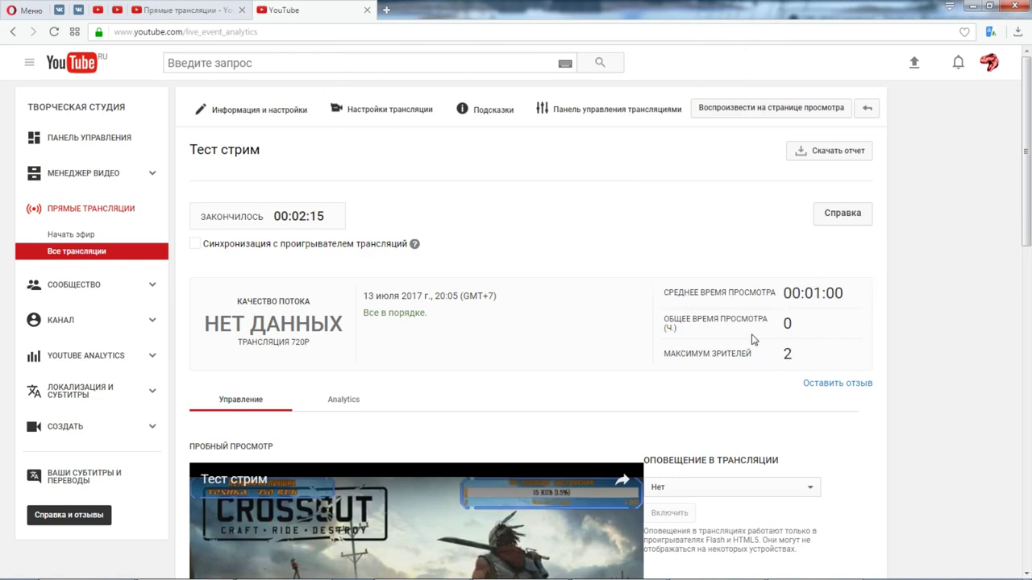
{"action": "scroll", "coordinate": [877, 307], "scroll_direction": "down", "scroll_amount": 3}
{"action": "scroll", "coordinate": [297, 131], "scroll_direction": "up", "scroll_amount": 3}
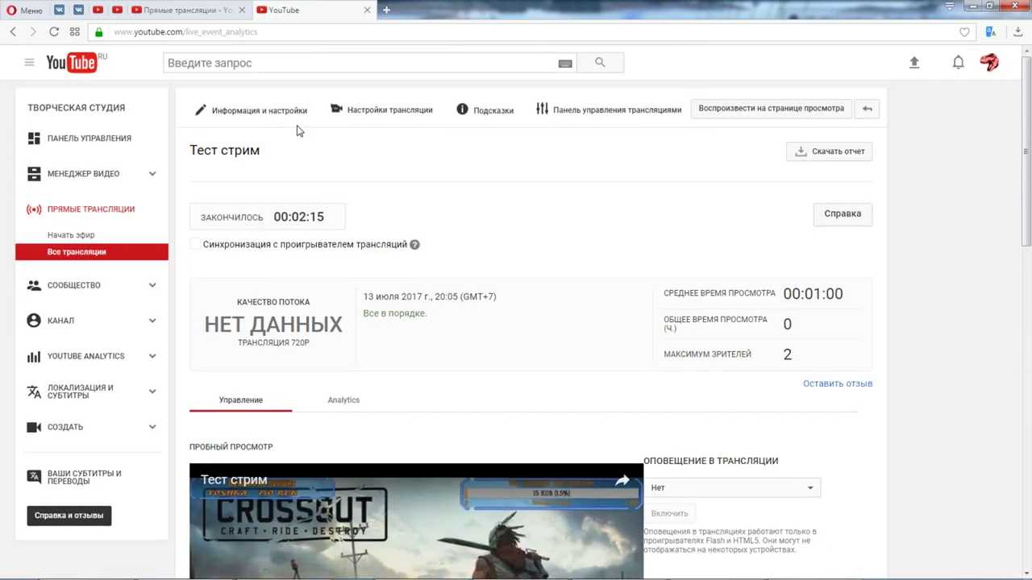
Check the Тест стрим recording's access setting in the Менеджер видео list and look at its edit page in a separate tab.
{"action": "left_click", "coordinate": [212, 19]}
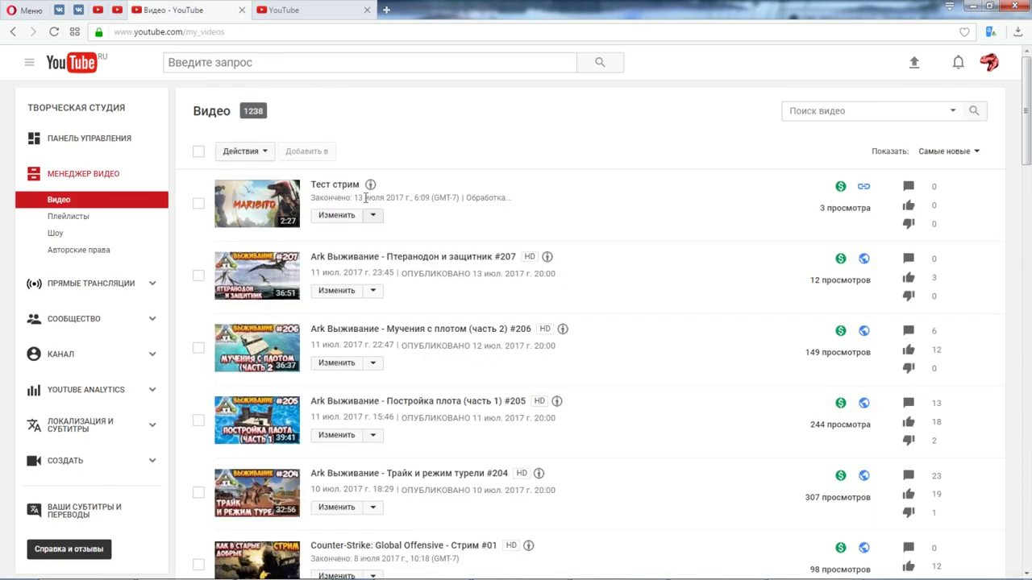
{"action": "mouse_move", "coordinate": [370, 187]}
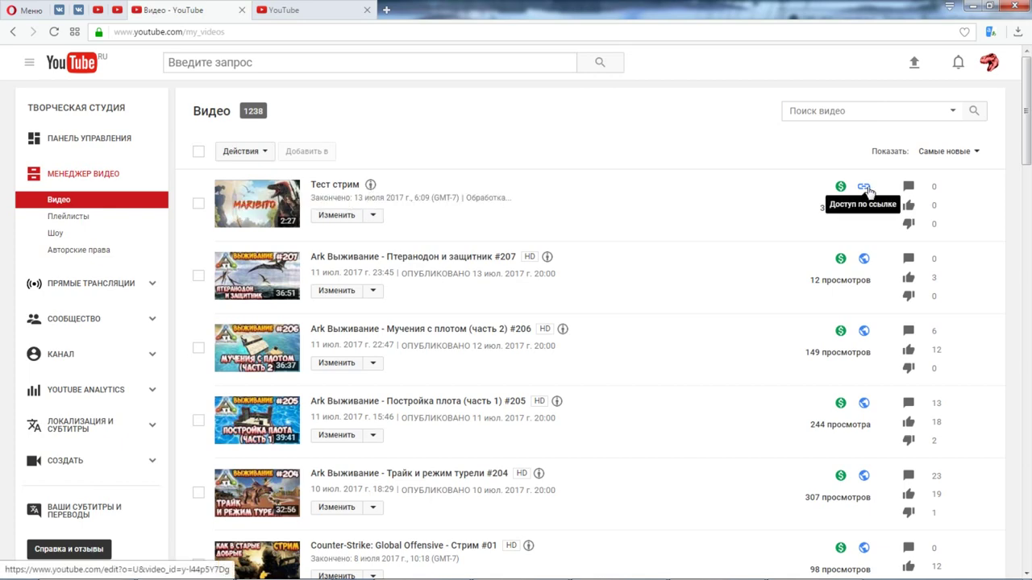
{"action": "middle_click", "coordinate": [321, 190]}
{"action": "left_click", "coordinate": [312, 10]}
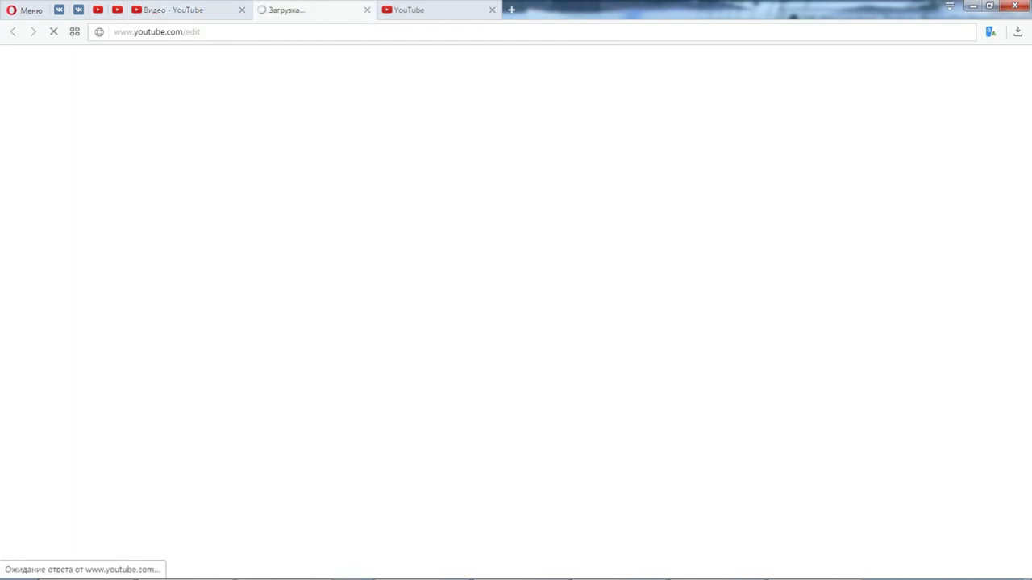
{"action": "left_click_drag", "start_coordinate": [1031, 52], "coordinate": [694, 24]}
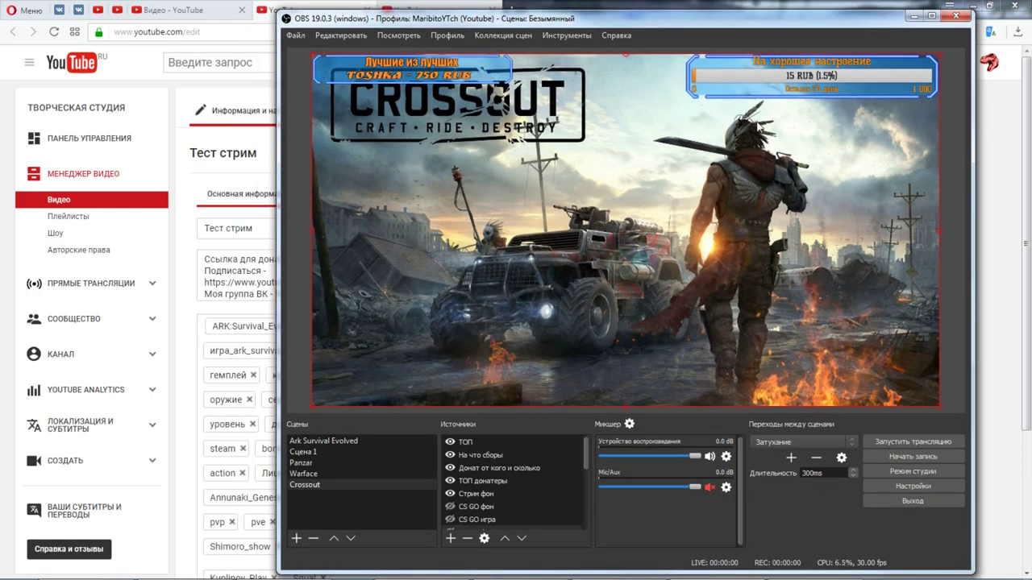
{"action": "left_click", "coordinate": [270, 15]}
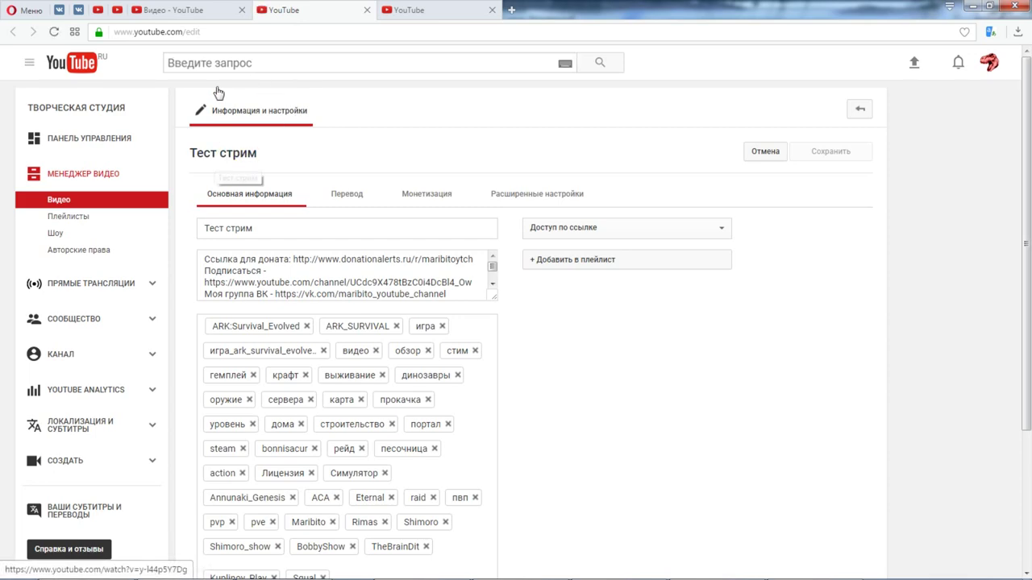
{"action": "left_click", "coordinate": [367, 10]}
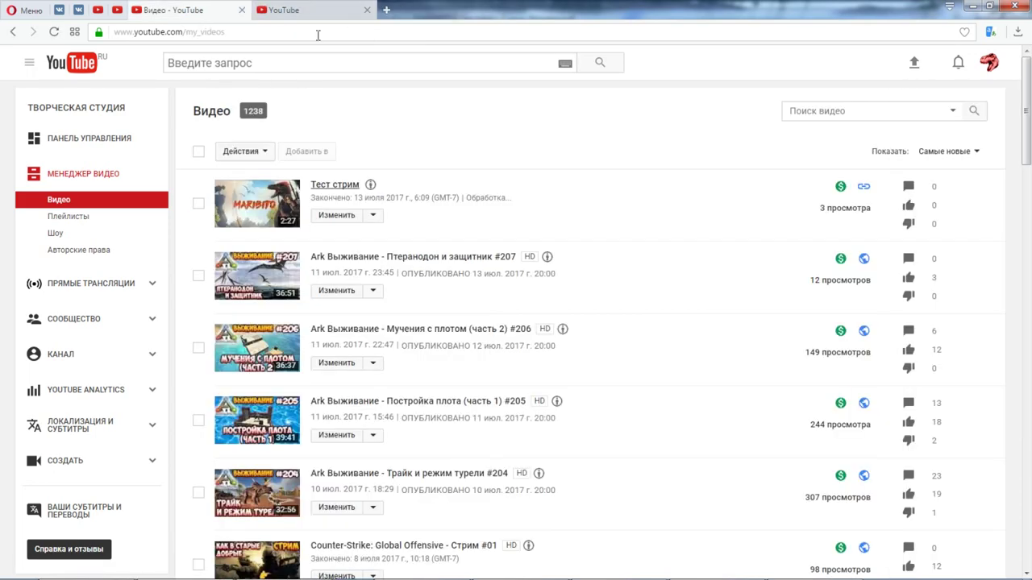
Play the Тест стрим recording with its volume turned up to check it, and return to the video list.
{"action": "left_click", "coordinate": [256, 208]}
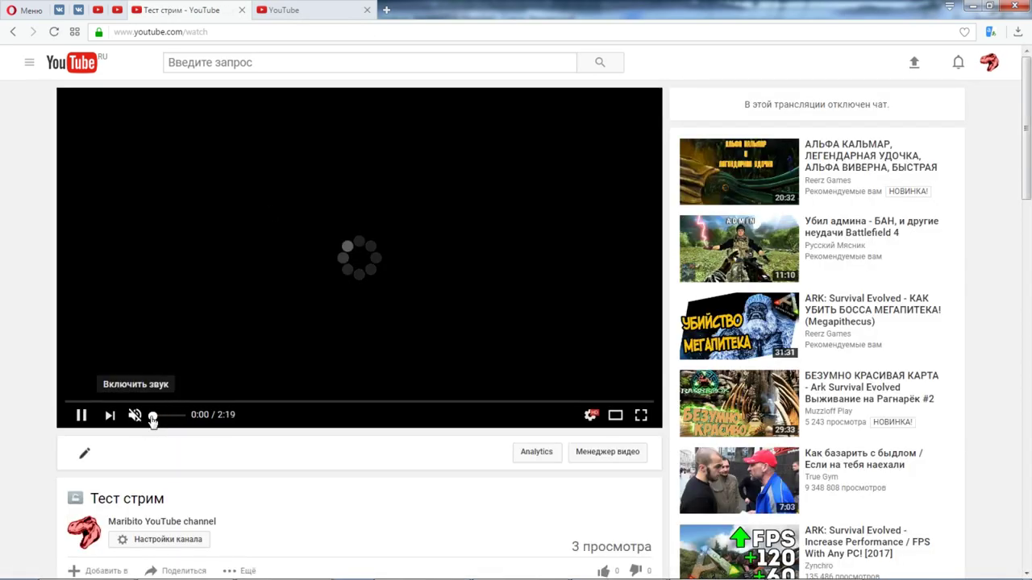
{"action": "left_click_drag", "start_coordinate": [153, 416], "coordinate": [187, 419]}
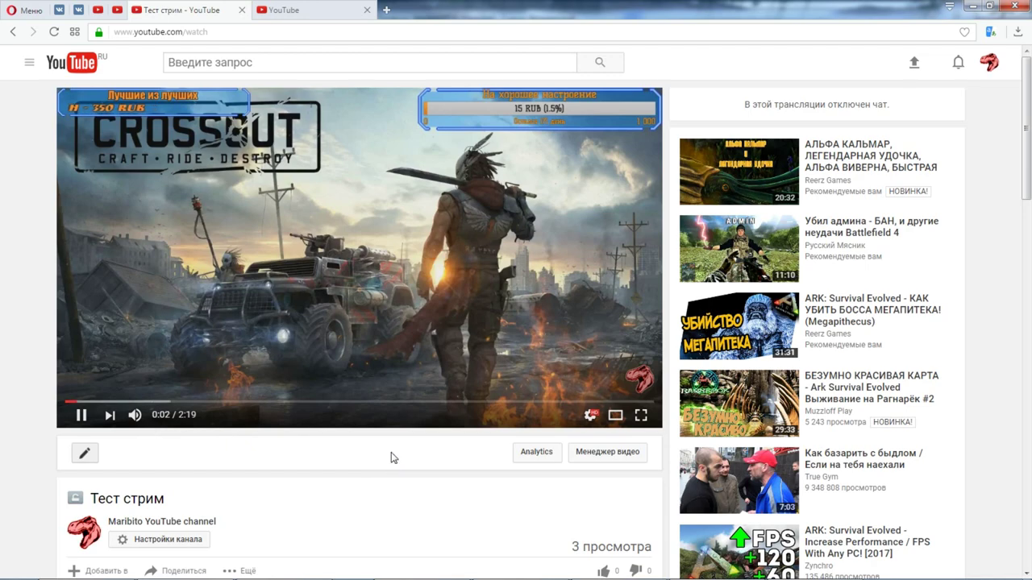
{"action": "mouse_move", "coordinate": [137, 419]}
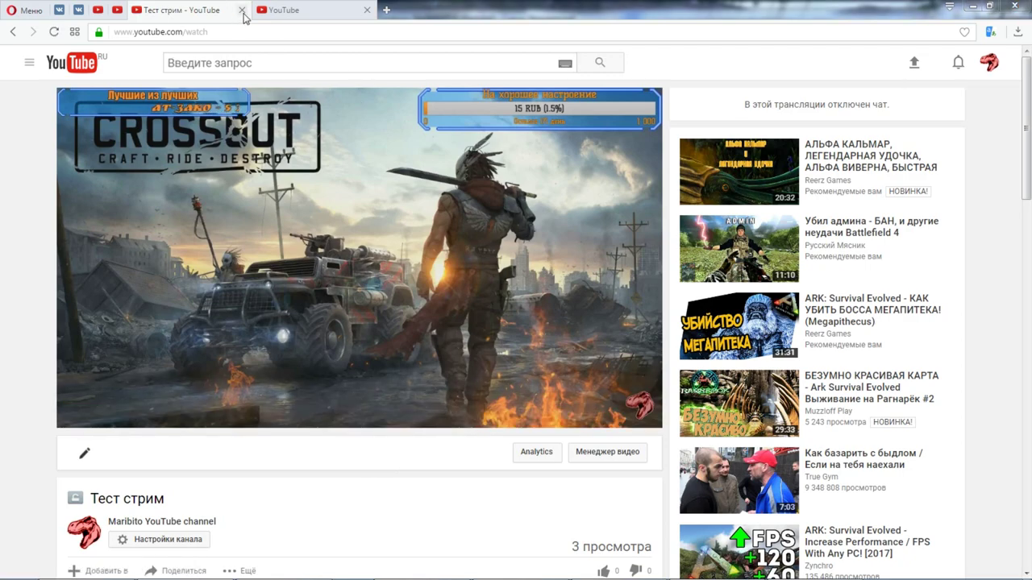
{"action": "left_click", "coordinate": [12, 32]}
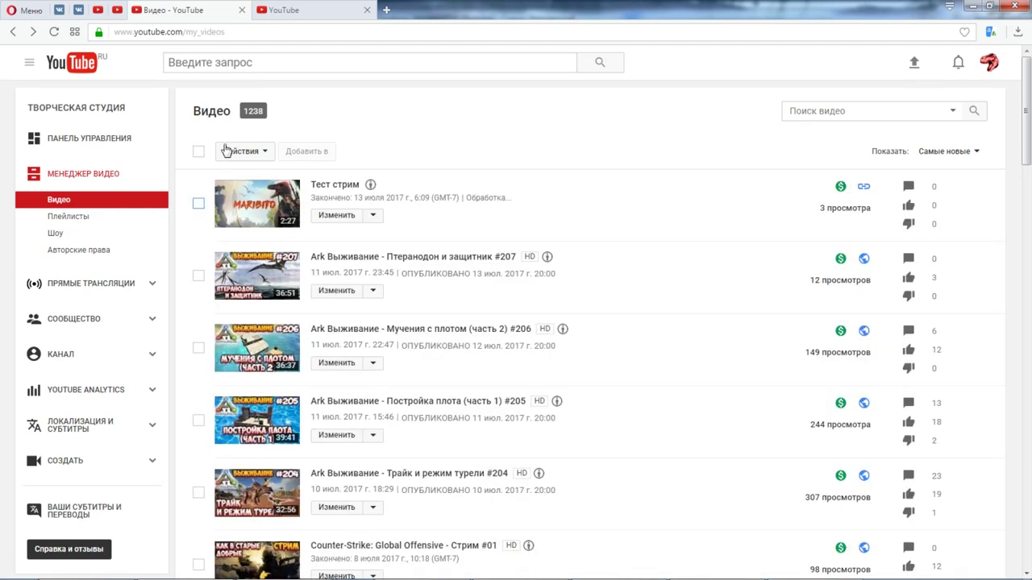
Delete the Тест стрим recording from the video list and confirm the deletion.
{"action": "left_click", "coordinate": [240, 151]}
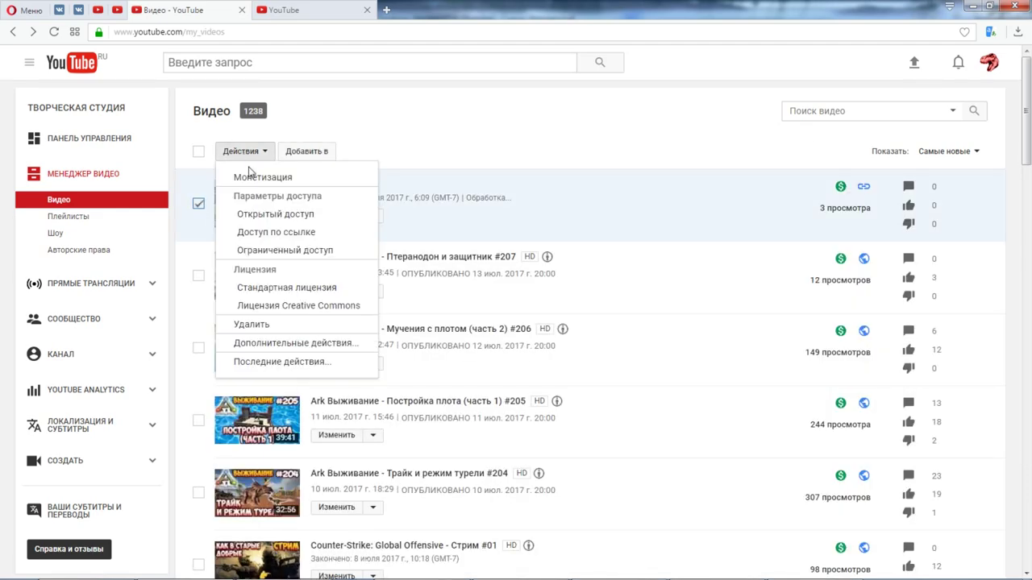
{"action": "left_click", "coordinate": [261, 325]}
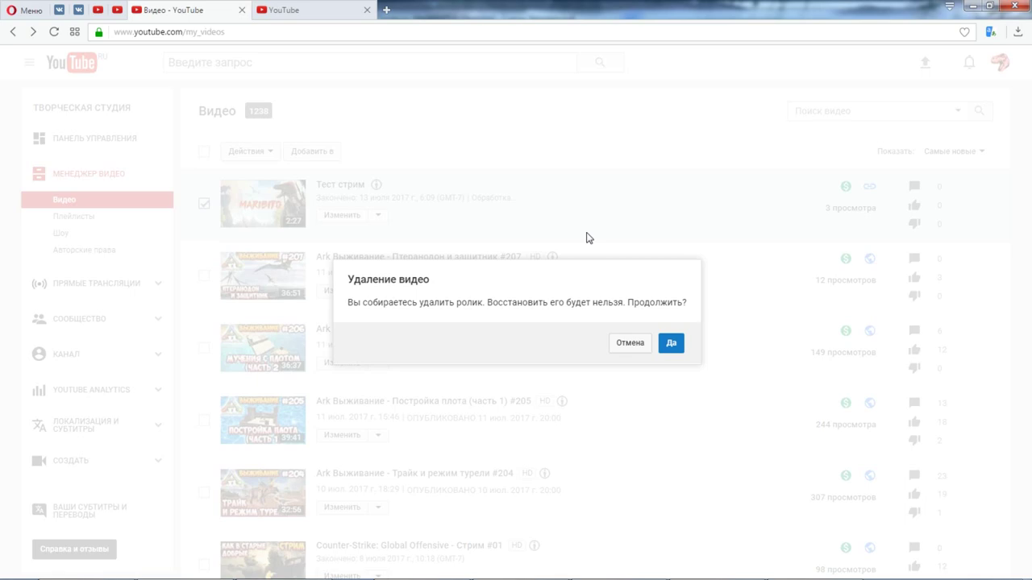
{"action": "left_click", "coordinate": [671, 344]}
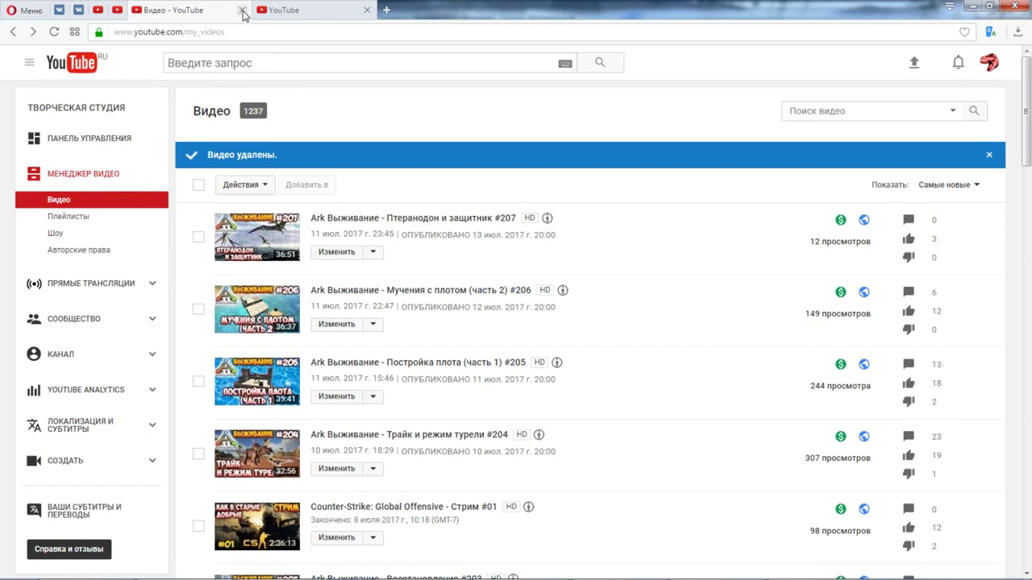
Close the video list and the Тест стрим control panel, and show the Maribito YouTube channel page.
{"action": "left_click", "coordinate": [241, 10]}
{"action": "left_click", "coordinate": [98, 11]}
{"action": "left_click", "coordinate": [215, 16]}
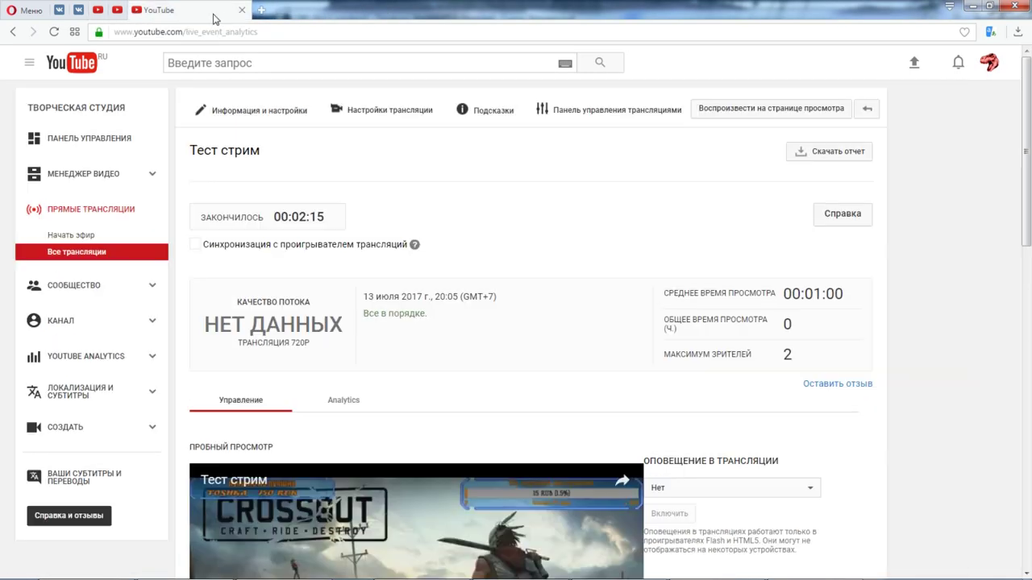
{"action": "left_click", "coordinate": [241, 11]}
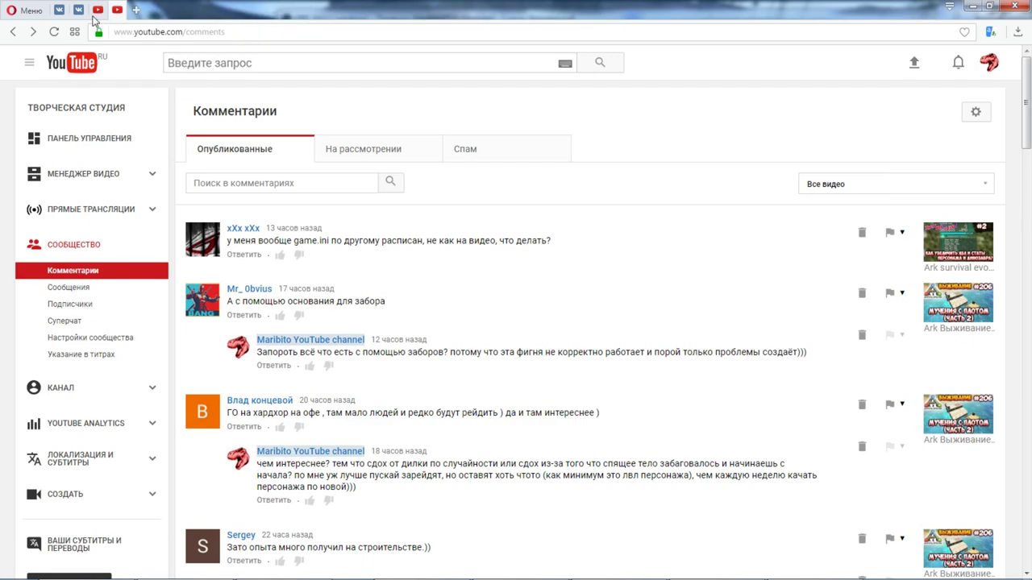
{"action": "left_click", "coordinate": [97, 11]}
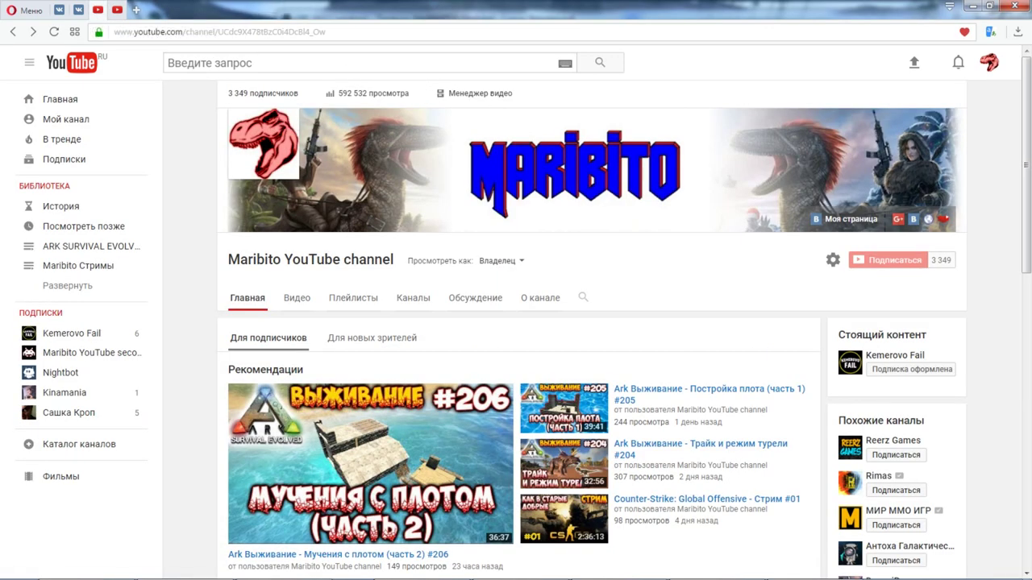
Switch to OBS and examine the sources of its scenes, including Warface, Panzar, Сцена 1 and Ark Survival Evolved, ending on Crossout.
{"action": "mouse_move", "coordinate": [655, 573]}
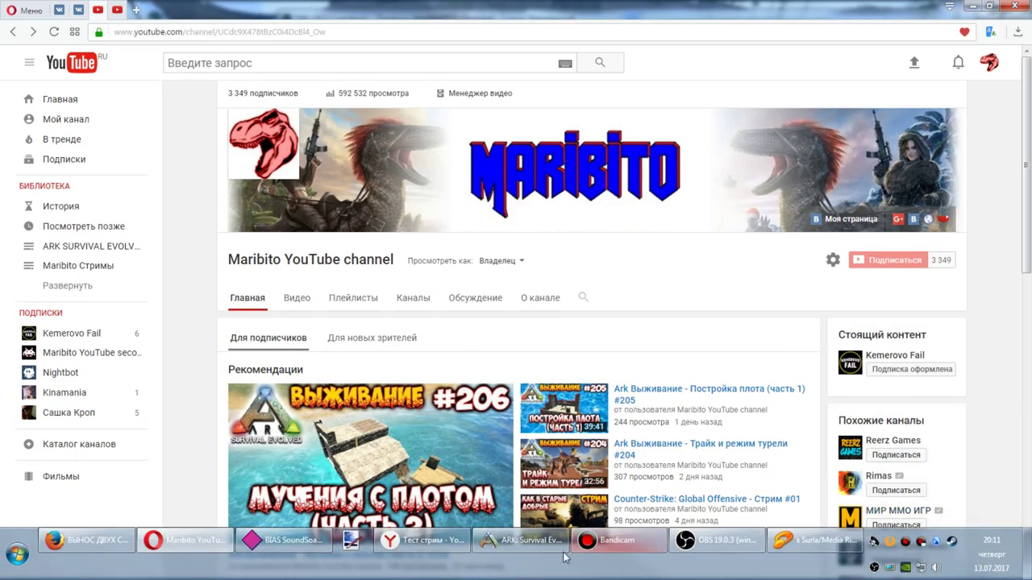
{"action": "left_click", "coordinate": [737, 544]}
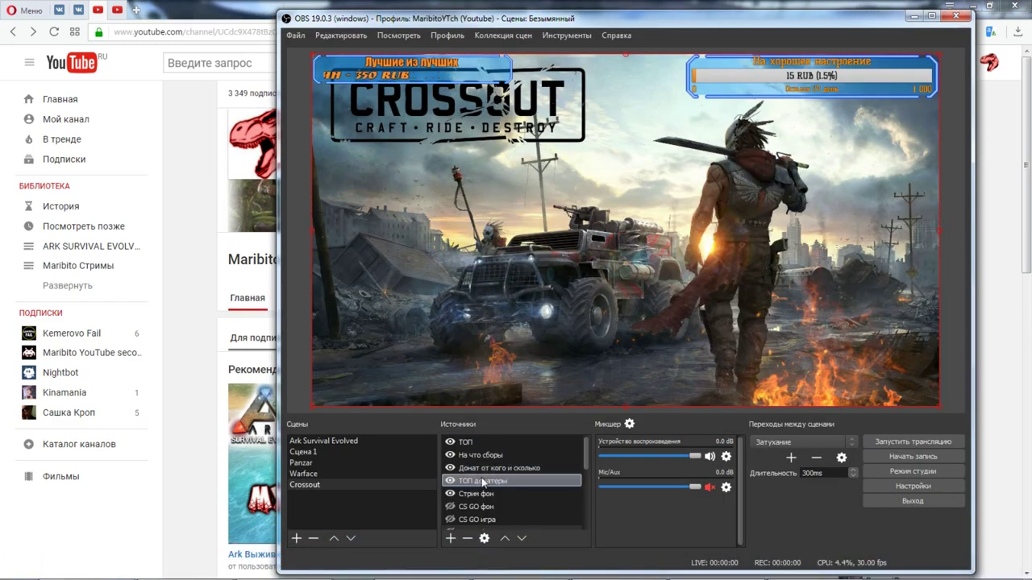
{"action": "scroll", "coordinate": [485, 480], "scroll_direction": "down", "scroll_amount": 2}
{"action": "scroll", "coordinate": [483, 482], "scroll_direction": "up", "scroll_amount": 2}
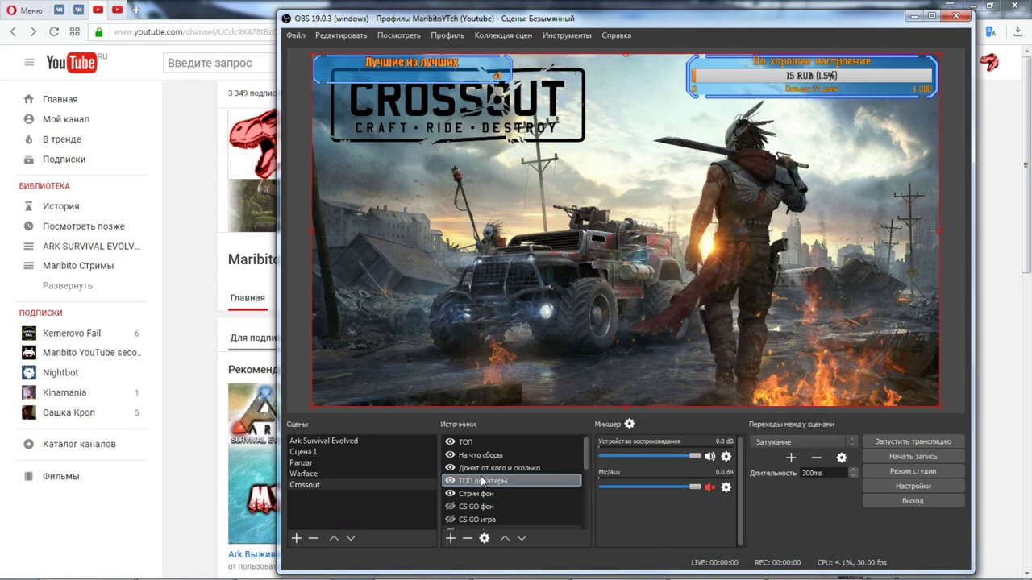
{"action": "left_click", "coordinate": [335, 474]}
{"action": "left_click", "coordinate": [326, 464]}
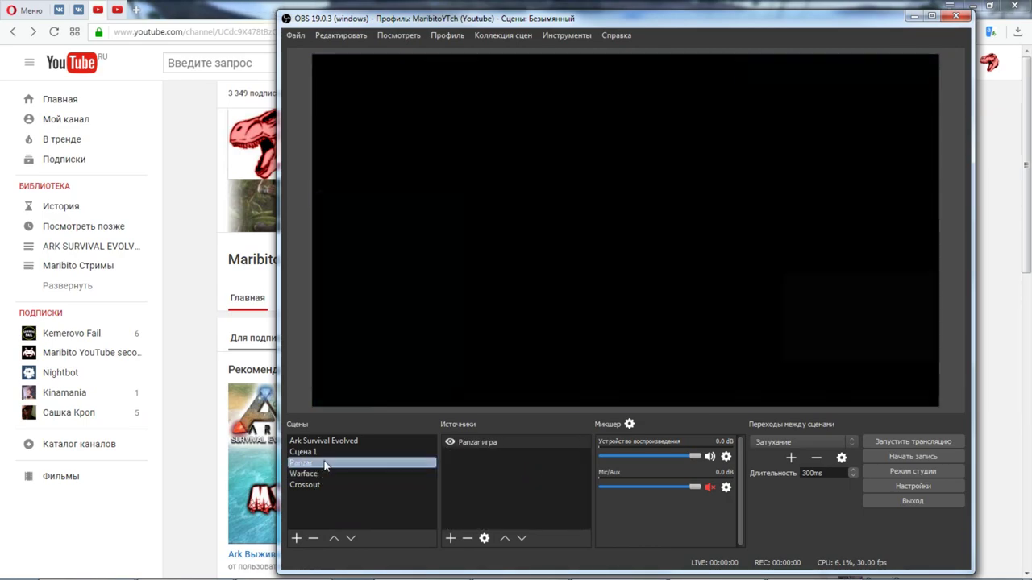
{"action": "left_click", "coordinate": [324, 453]}
{"action": "left_click", "coordinate": [337, 442]}
{"action": "left_click", "coordinate": [322, 484]}
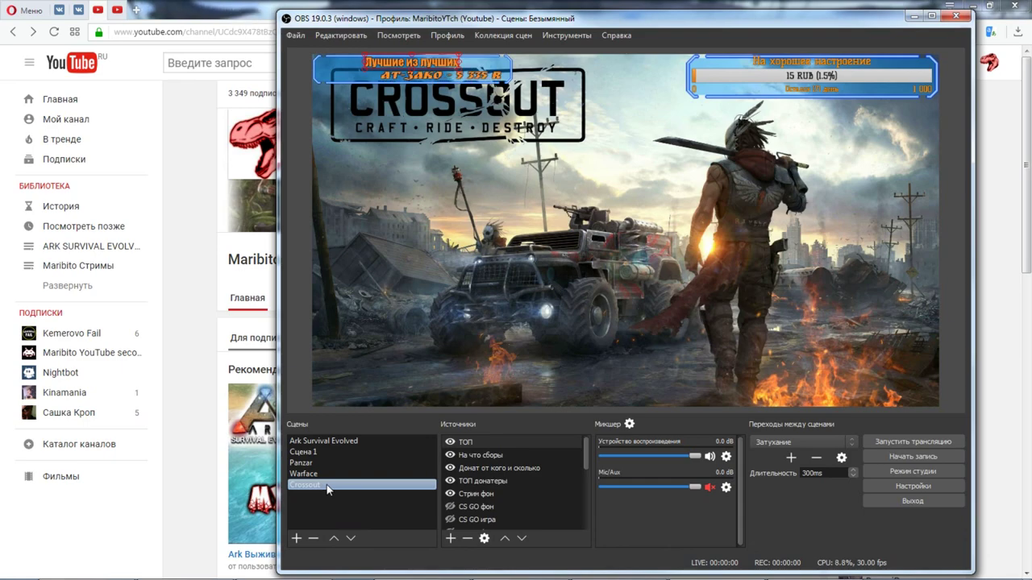
{"action": "left_click", "coordinate": [324, 472]}
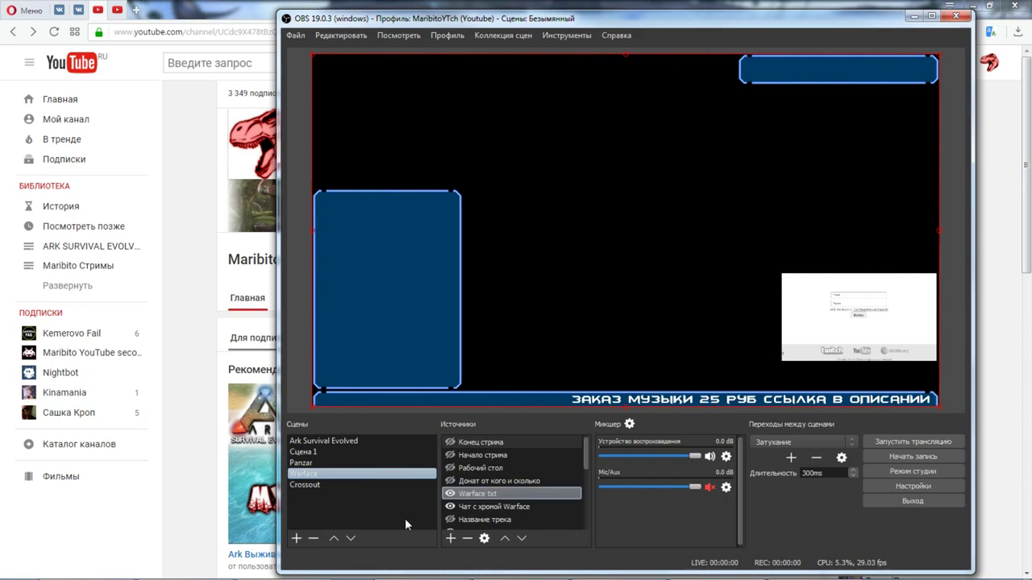
{"action": "left_click", "coordinate": [348, 485]}
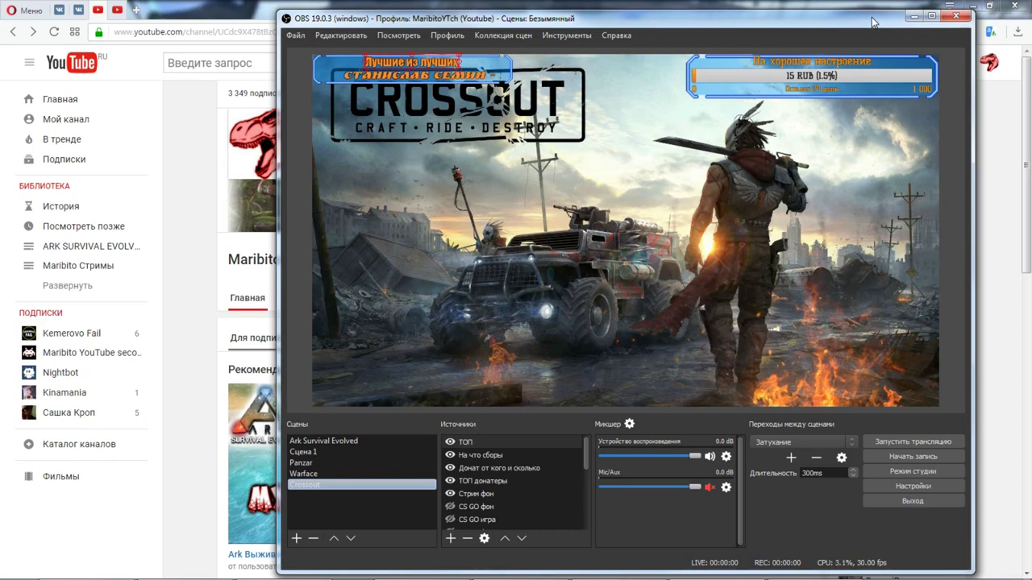
Return to Opera, open Менеджер видео in a new tab, and go to the Начать эфир page of Прямые трансляции.
{"action": "left_click", "coordinate": [185, 87]}
{"action": "middle_click", "coordinate": [464, 95]}
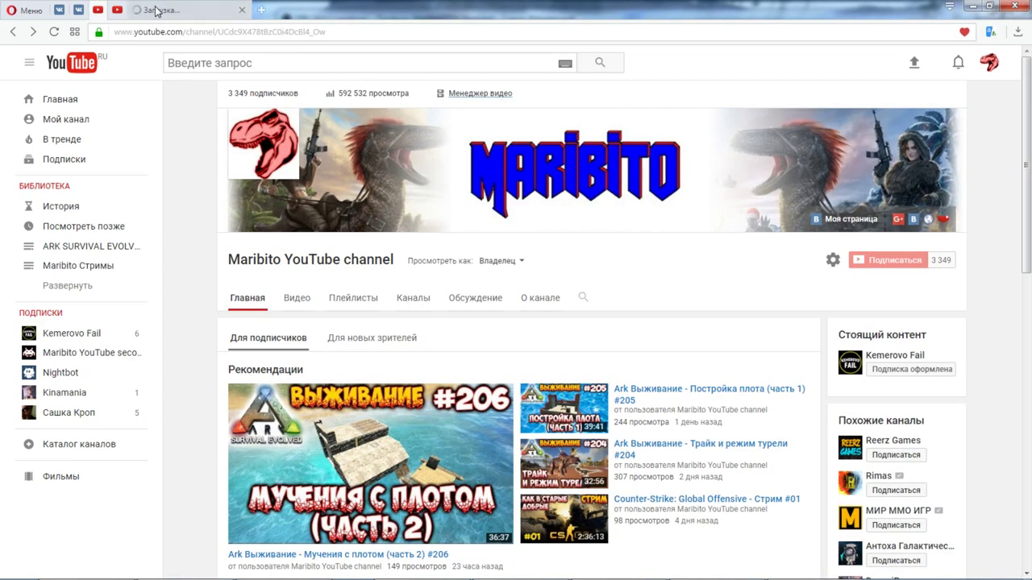
{"action": "left_click", "coordinate": [149, 10]}
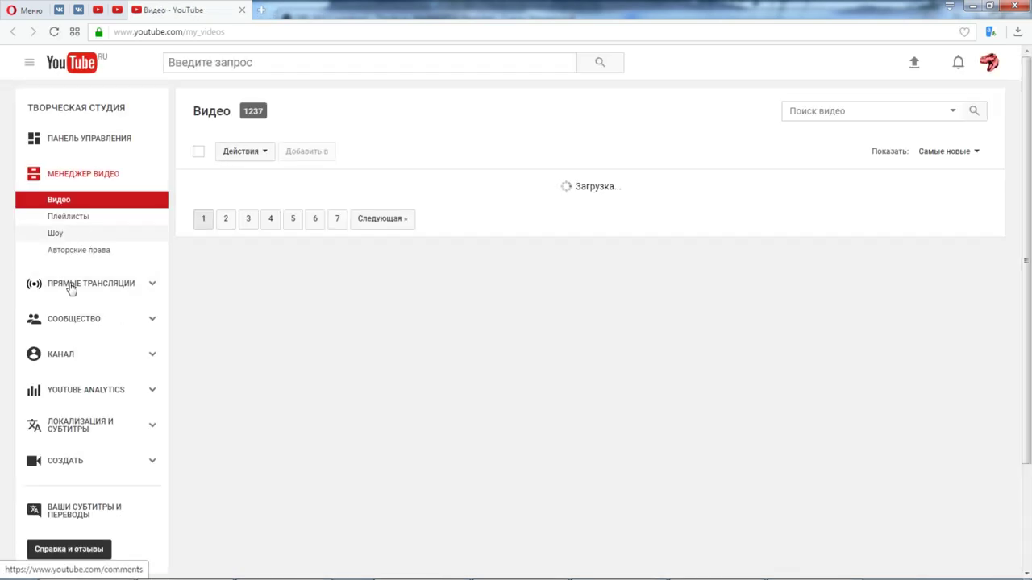
{"action": "left_click", "coordinate": [71, 289]}
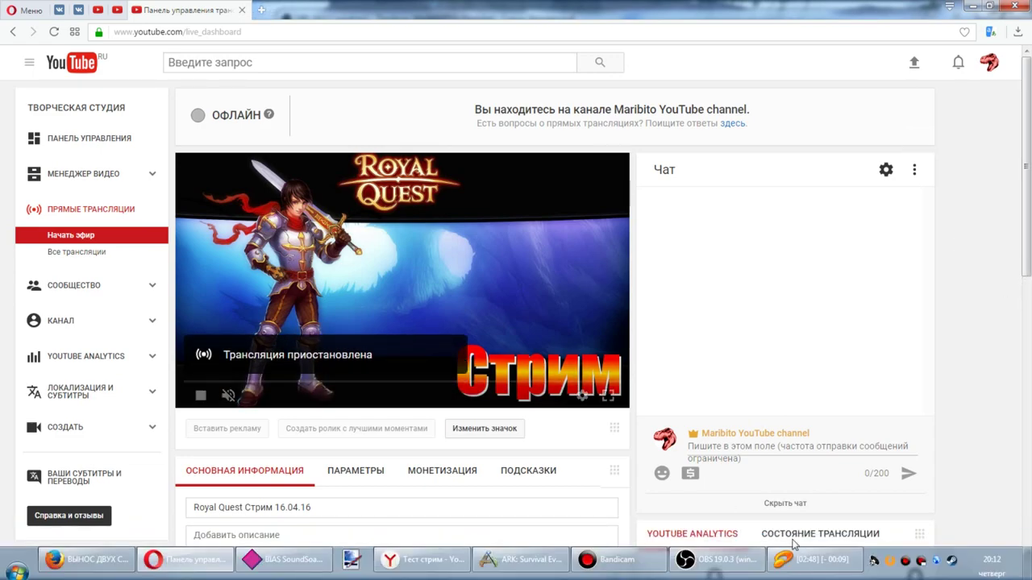
Switch to OBS and close the program.
{"action": "left_click", "coordinate": [717, 553]}
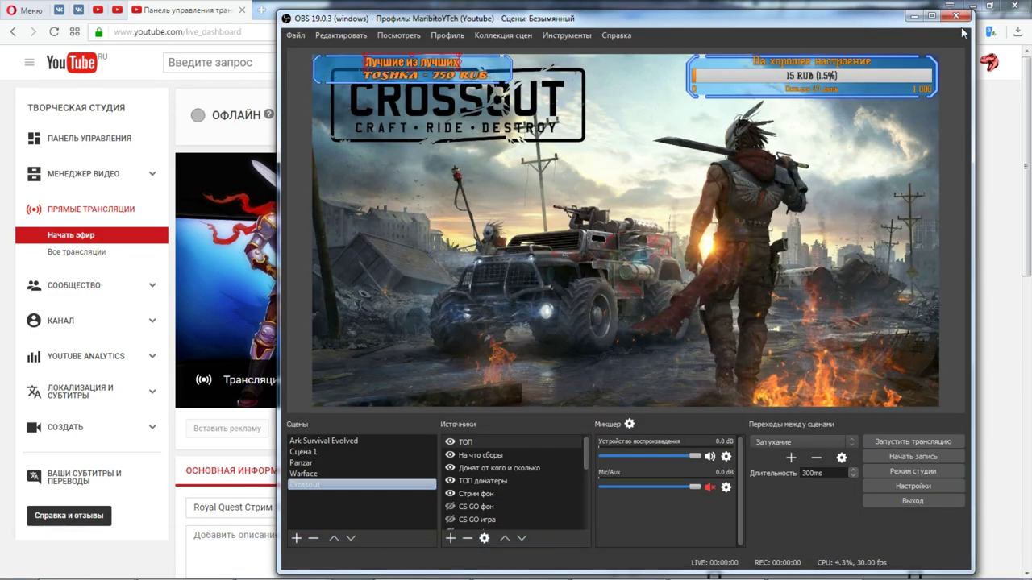
{"action": "left_click", "coordinate": [957, 18]}
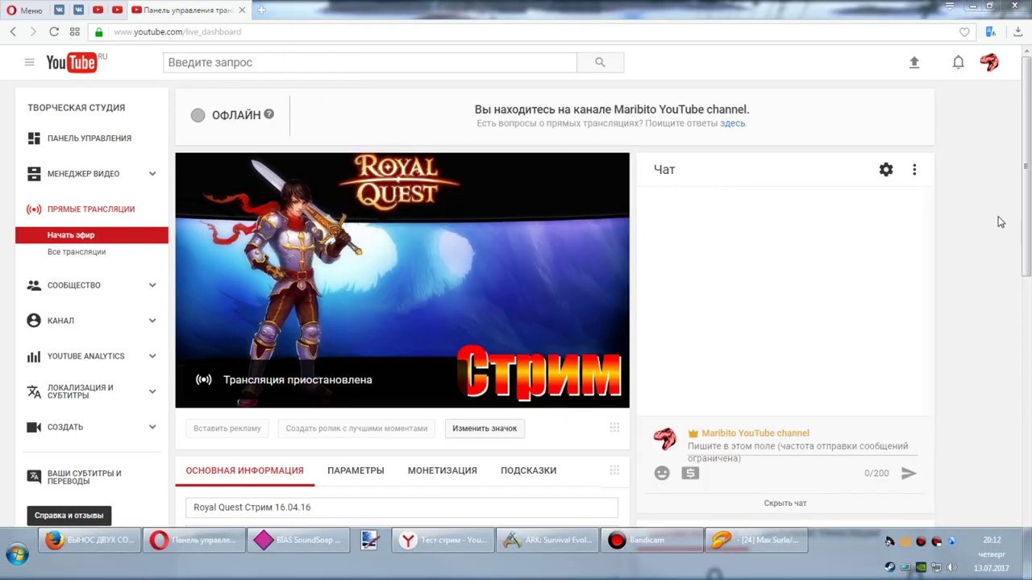